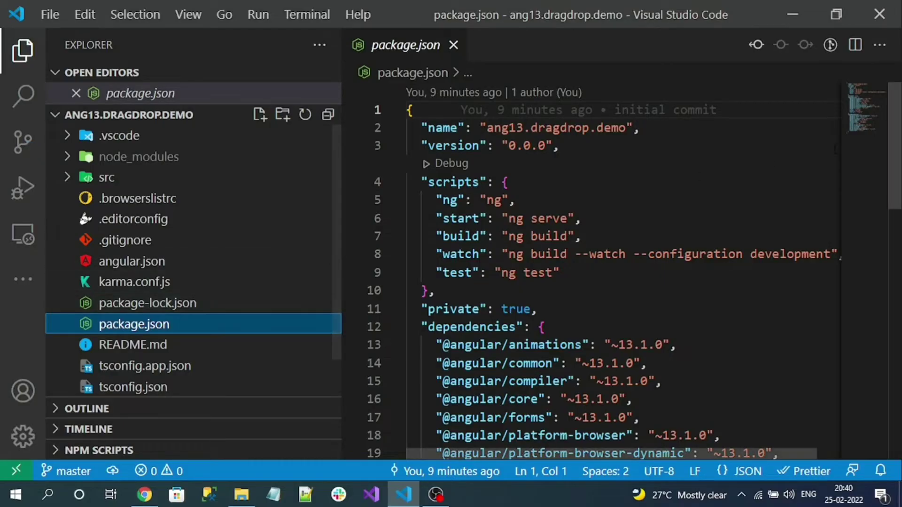
scroll(634, 241, "down", 2)
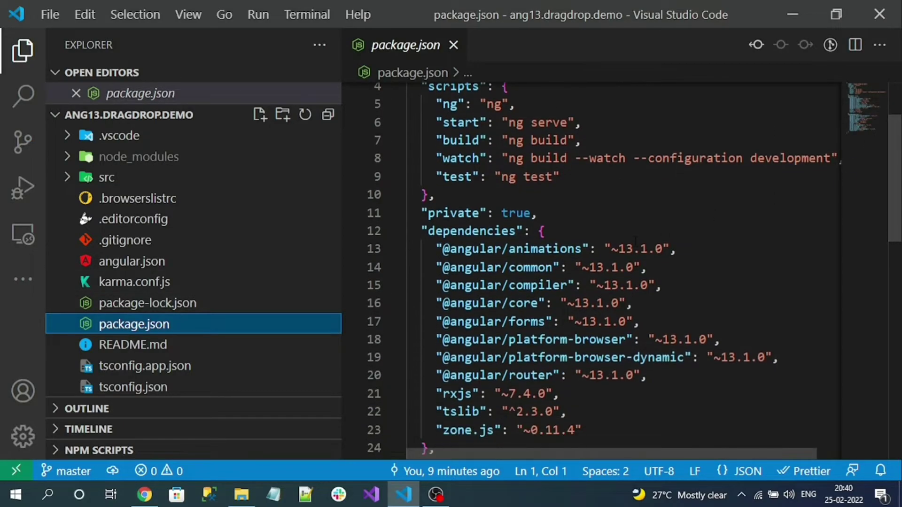
- Add Angular Material via ng add with the Purple/Green theme, global typography and browser animations
left_click(585, 303)
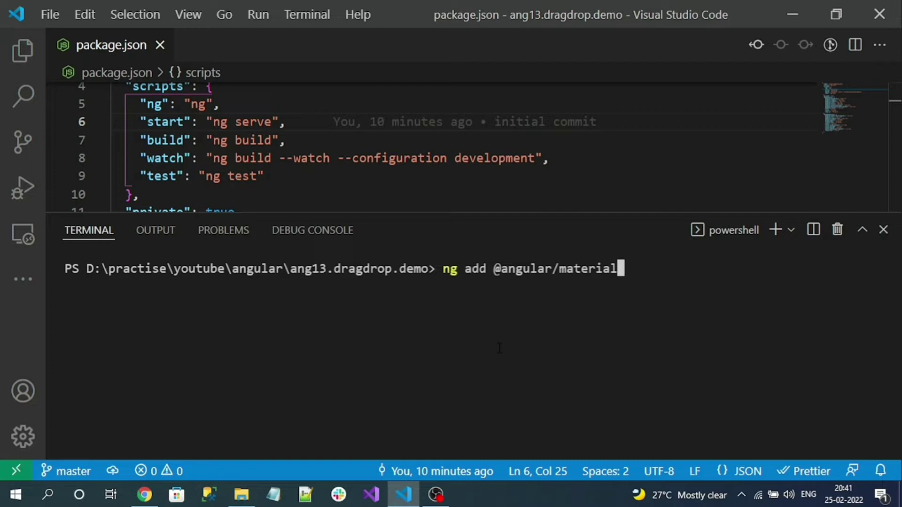
key("Return")
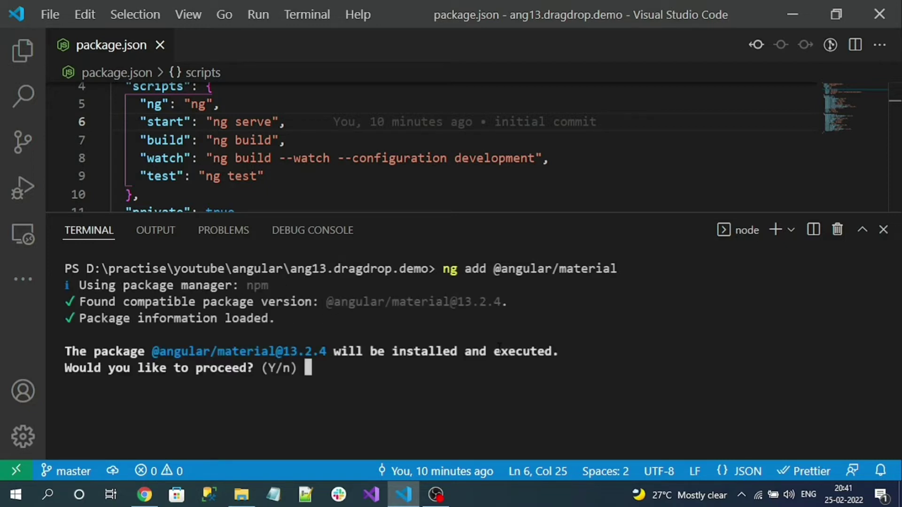
type("u")
key("BackSpace")
type("y")
key("Return")
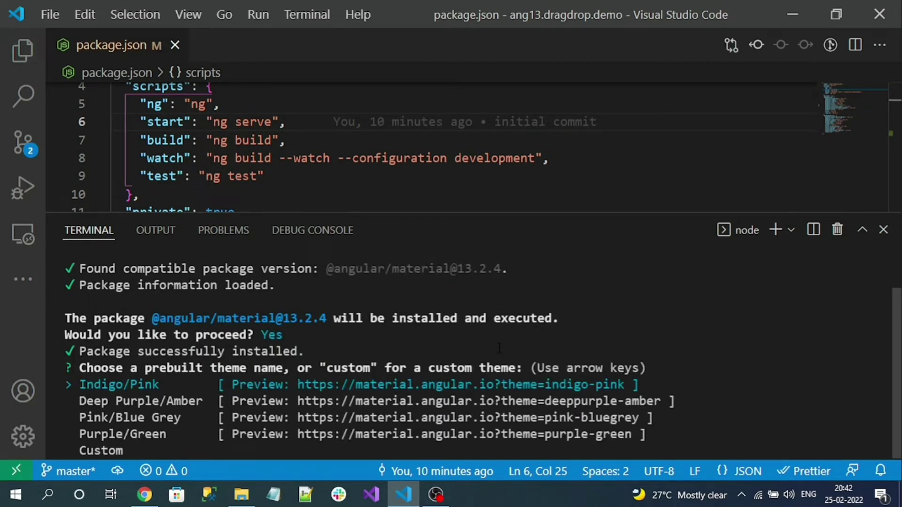
key("Down")
key("Down")
key("Down")
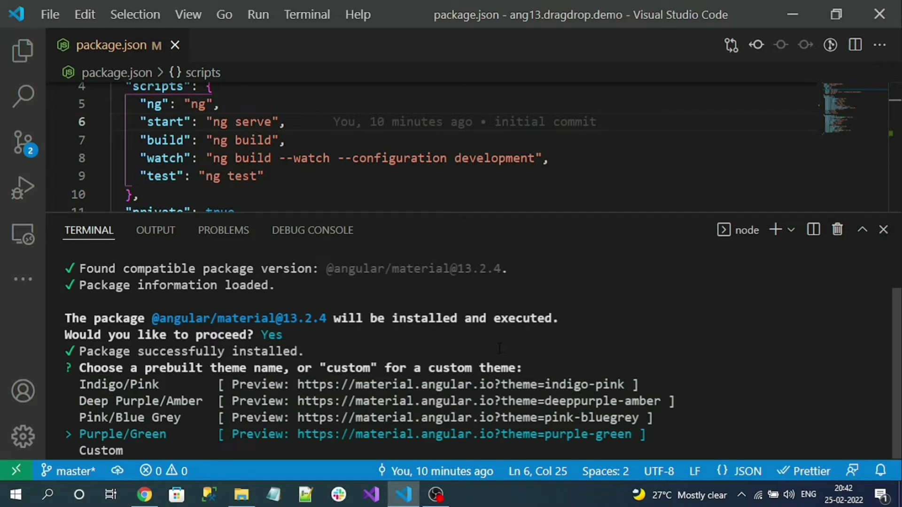
key("Return")
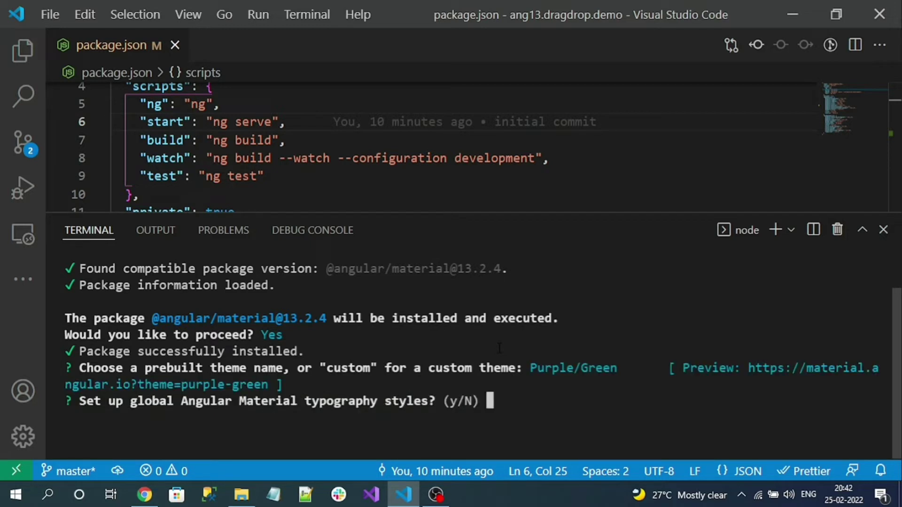
type("y")
key("Return")
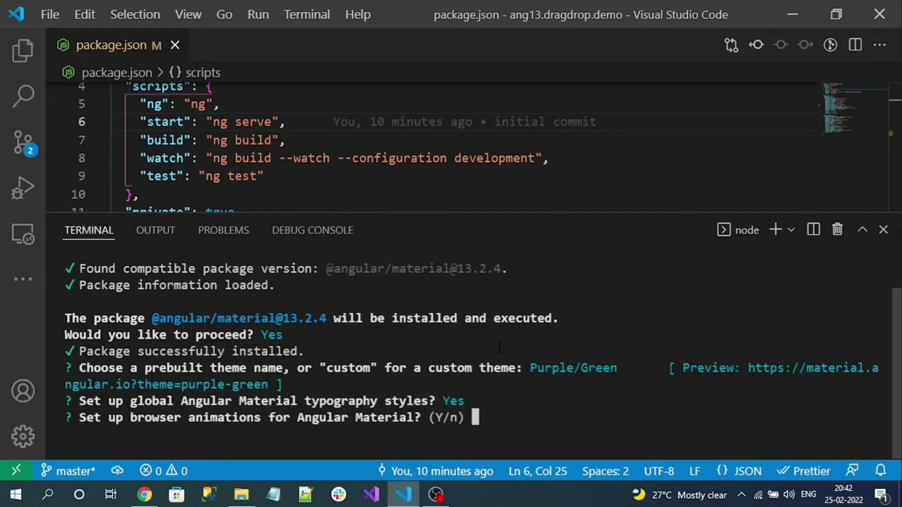
type("y")
key("Return")
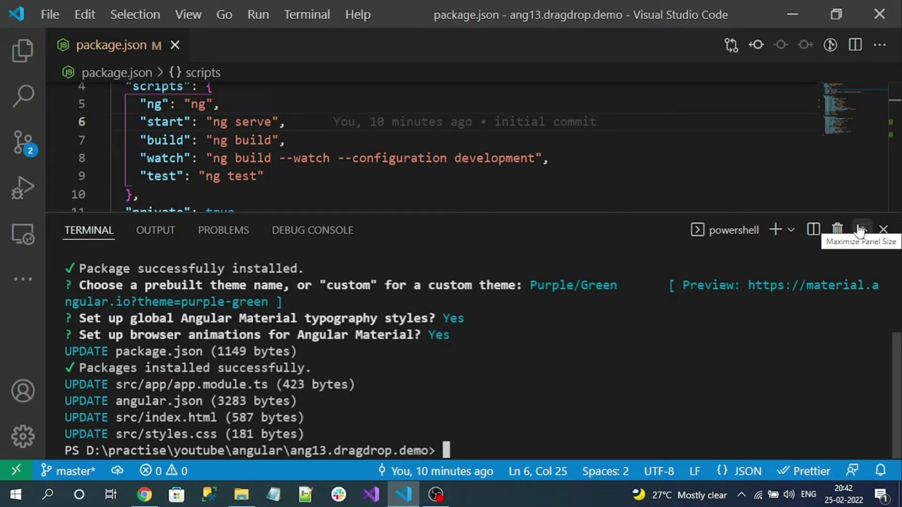
- Close the terminal and expand the src and app folders in the Explorer
left_click(883, 232)
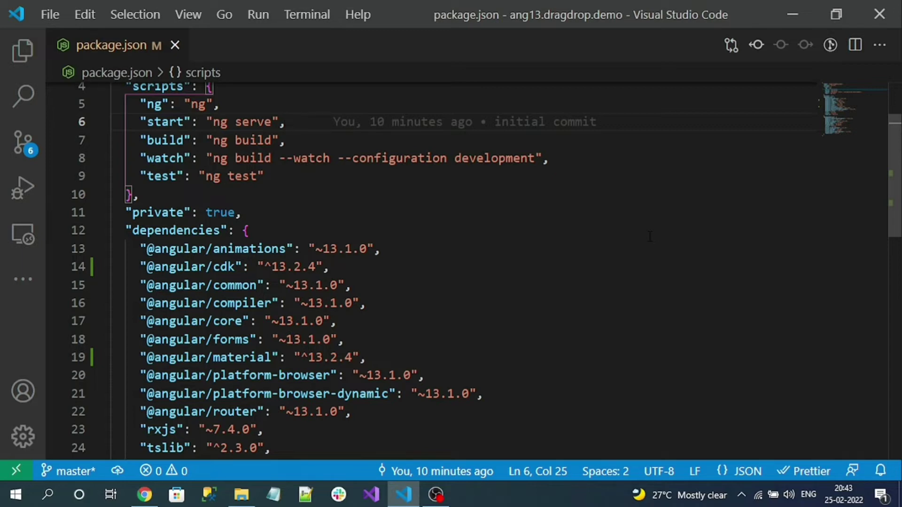
left_click(23, 46)
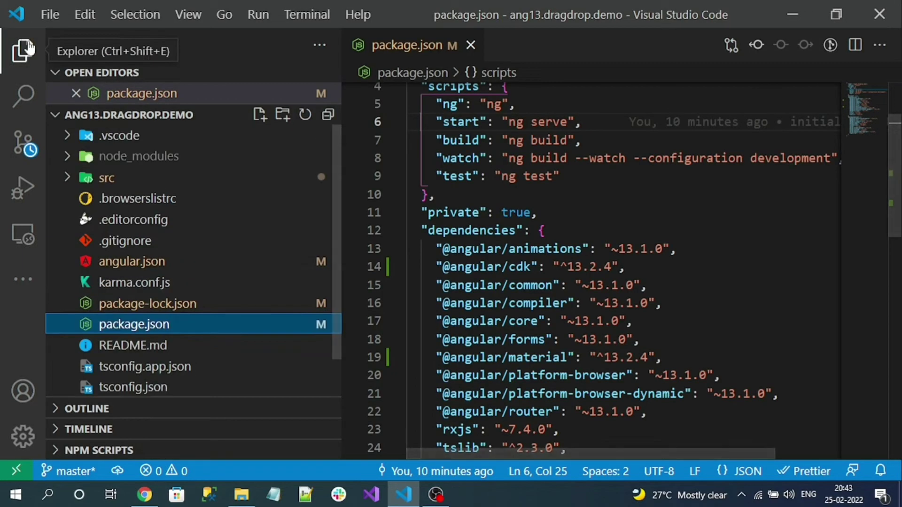
scroll(67, 124, "down", 2)
left_click(71, 135)
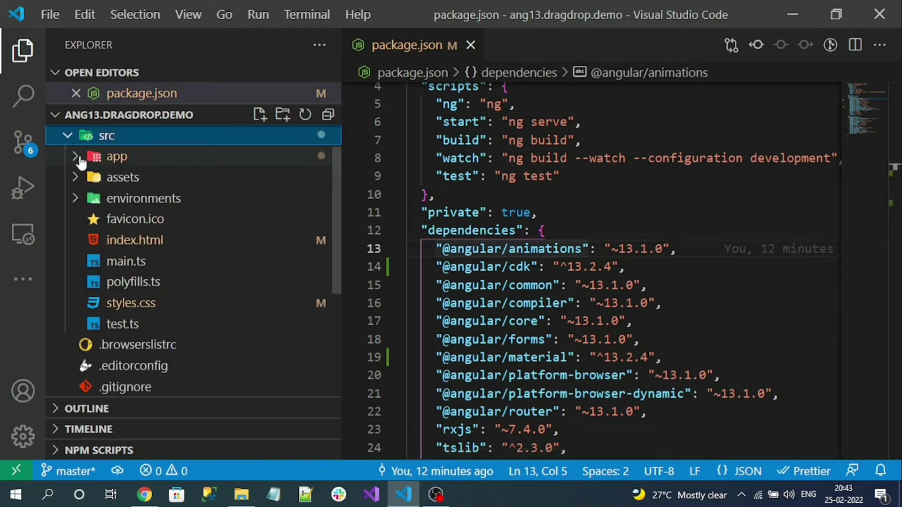
left_click(79, 160)
- Create and save a new file movie.ts inside the app folder
left_click(260, 116)
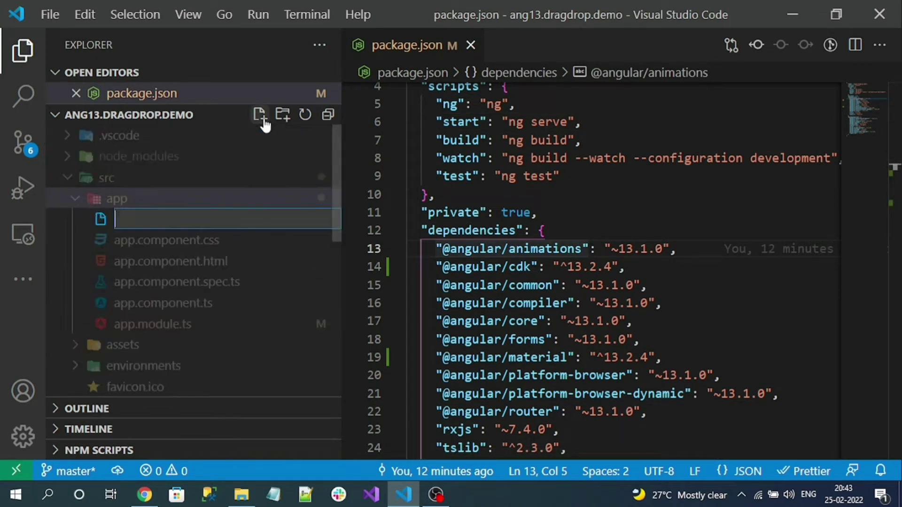
type("movie.ts")
key("Return")
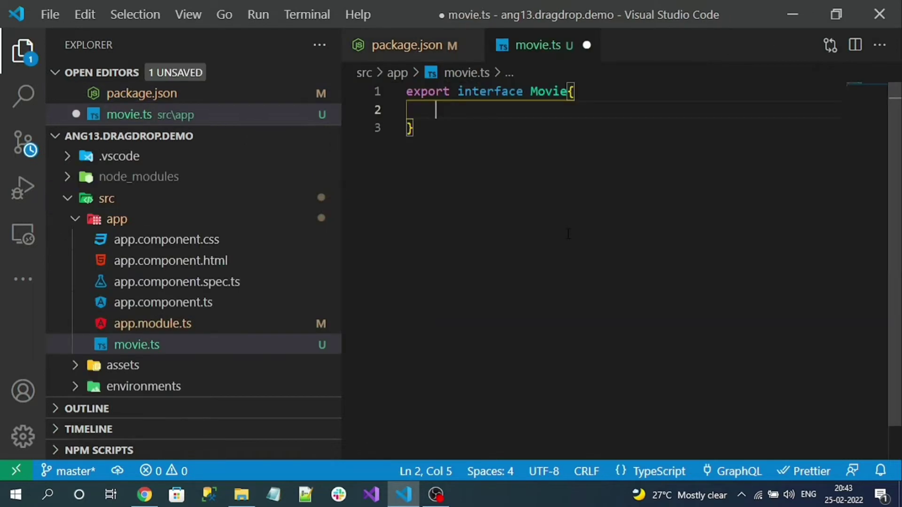
key("ctrl+b")
key("ctrl+s")
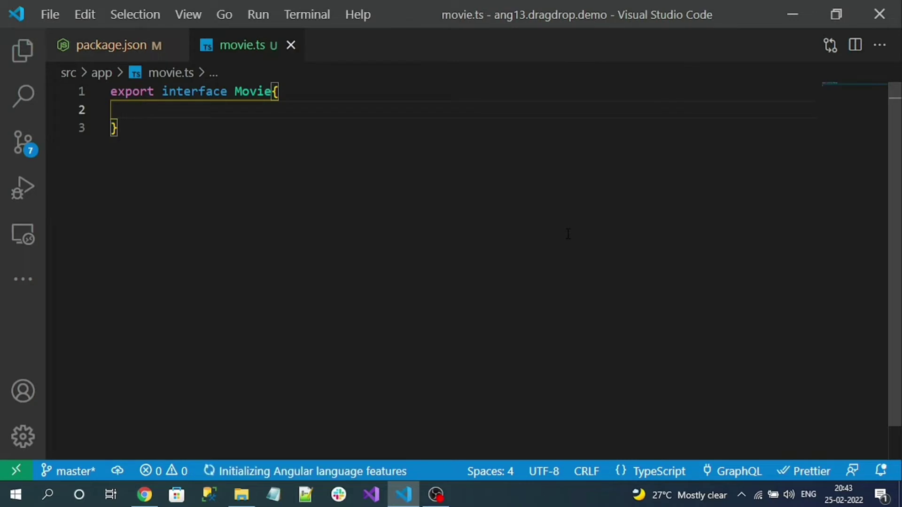
type("id")
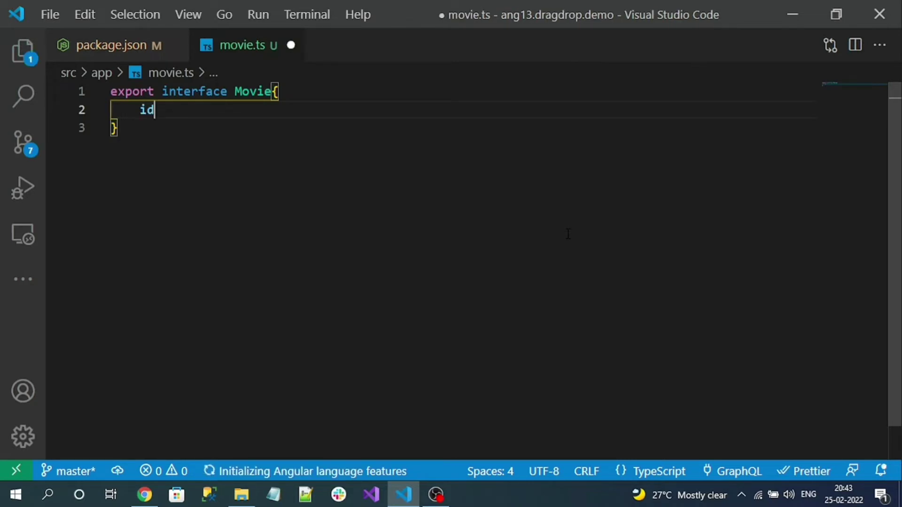
type(":number;")
- Write the exported Movie interface with id:number, name:string and order:number, and save
key("Return")
type("name:sr")
key("Escape")
key("BackSpace")
type("tring;")
key("Return")
type("order:number;")
key("ctrl+s")
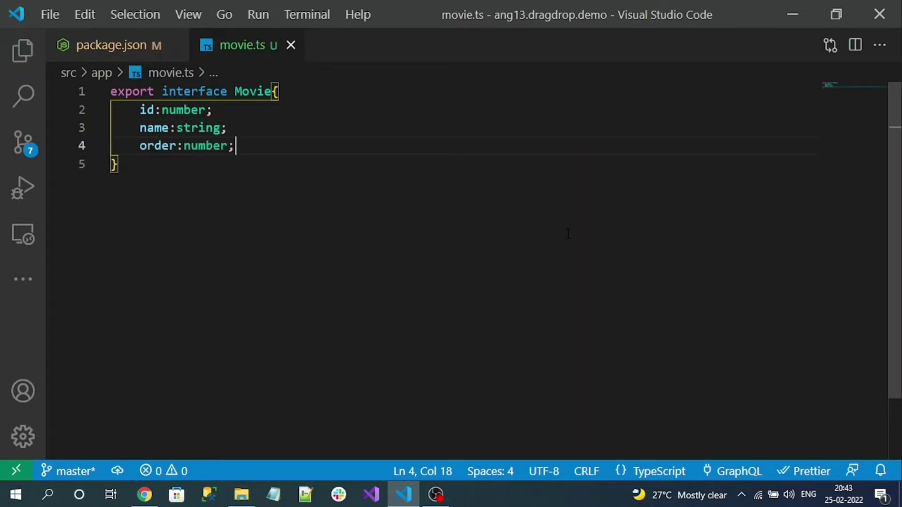
double_click(167, 147)
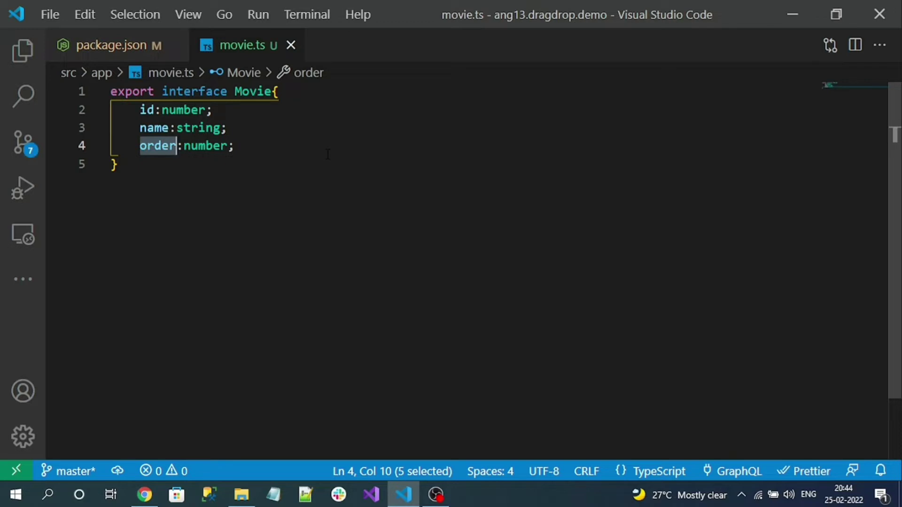
- Open app.component.ts through the Ctrl+P file search
key("ctrl+p")
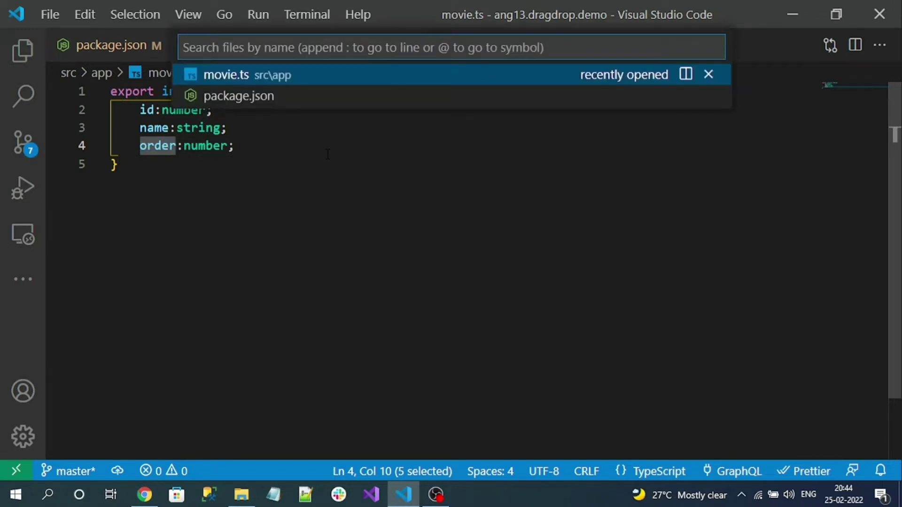
type("p")
key("BackSpace")
type("app")
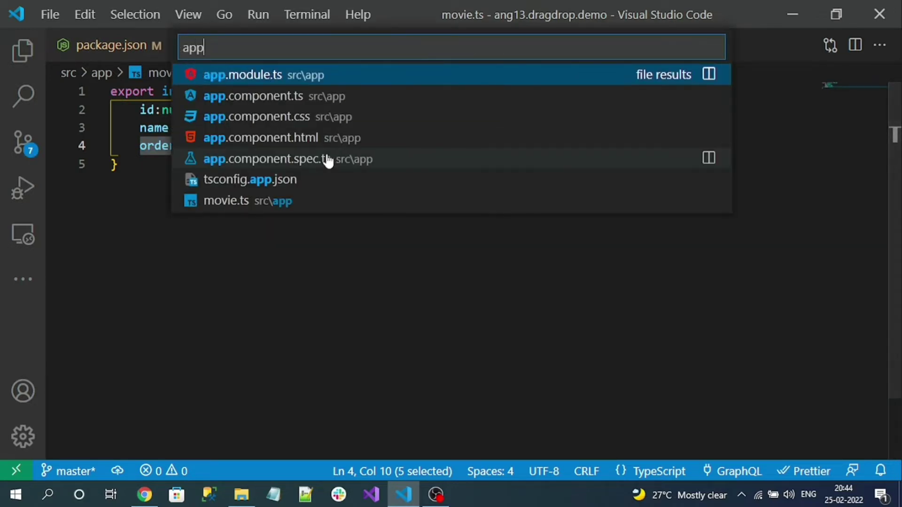
key("Down")
key("Return")
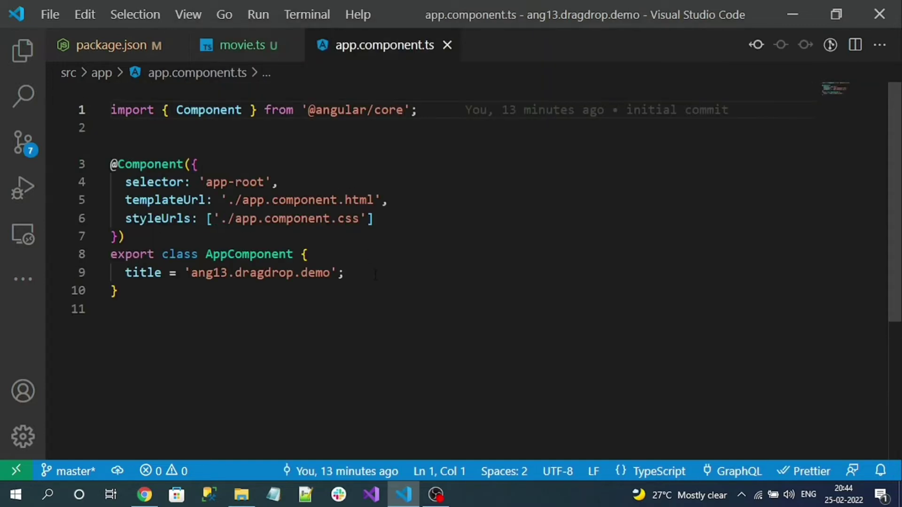
- Add a formatted movies: Movie[] array with Iron Man, Avengers and Black Panther, then save
left_click(375, 274)
key("Return")
type("movies:Movie")
key("Return")
type("[] =")
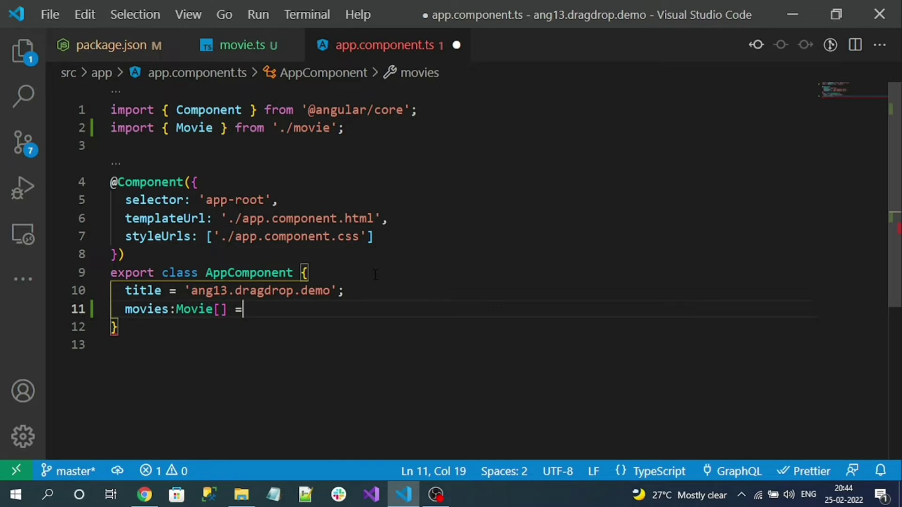
type("[     {       id: 1,       name: 'Iron Man',       order: 0,     },     {       id: 2,       name: 'Avengers',       order: 1,     },     {       id: 3,       name: 'Black Panther',       order: 1,     }   ];")
key("shift+alt+f")
key("ctrl+s")
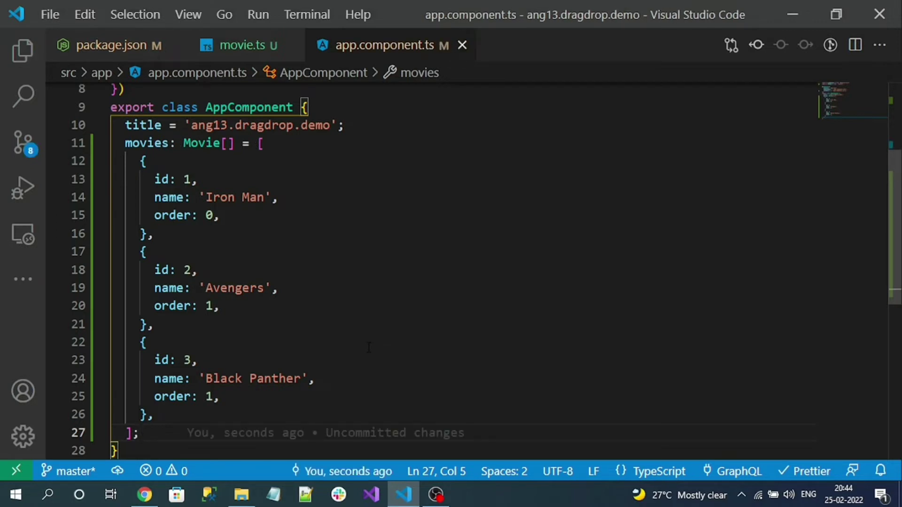
- Select the Iron Man entry's name and order lines, ending on the word order
left_click(206, 198)
left_click_drag(206, 197, 192, 214)
left_click(139, 215)
left_click(170, 214)
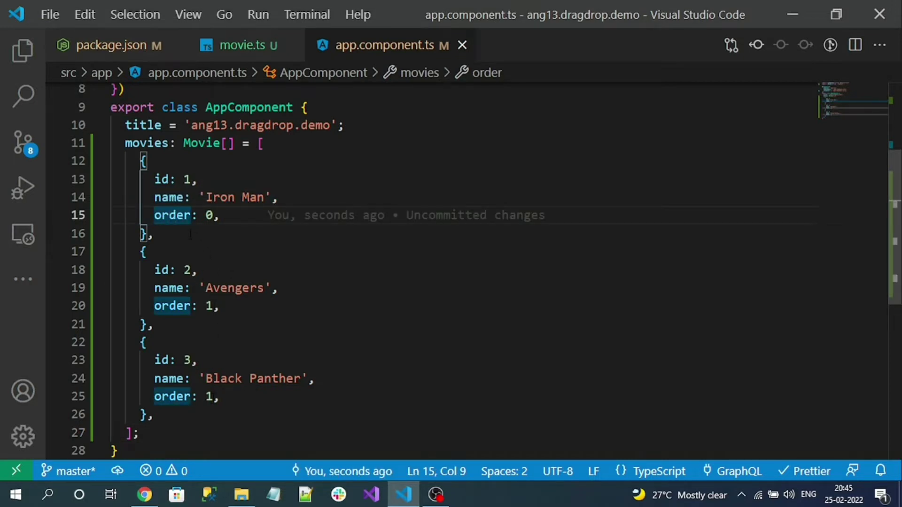
double_click(184, 215)
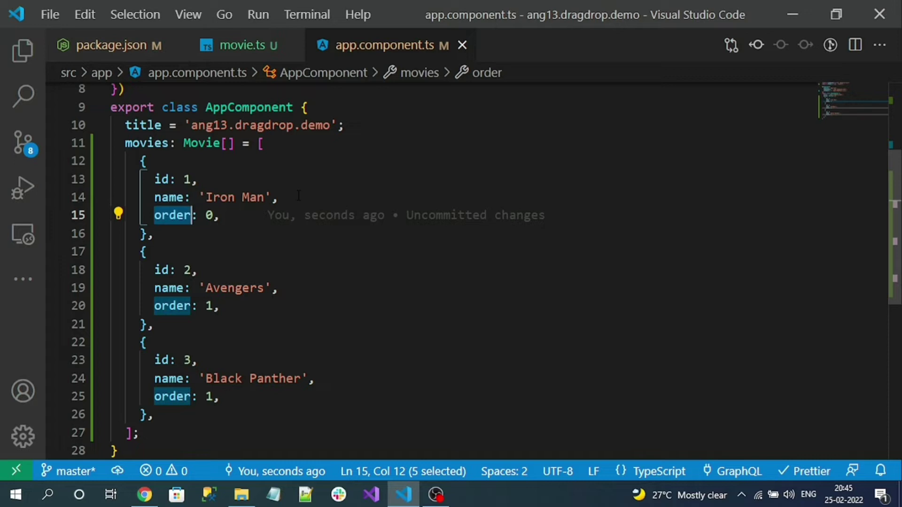
- Open app.component.html and delete all of its existing content
key("ctrl+p")
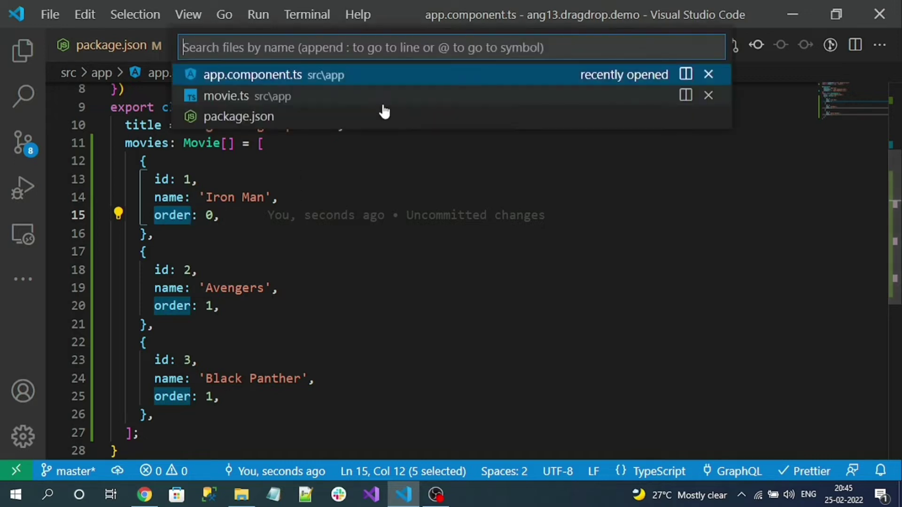
type("app")
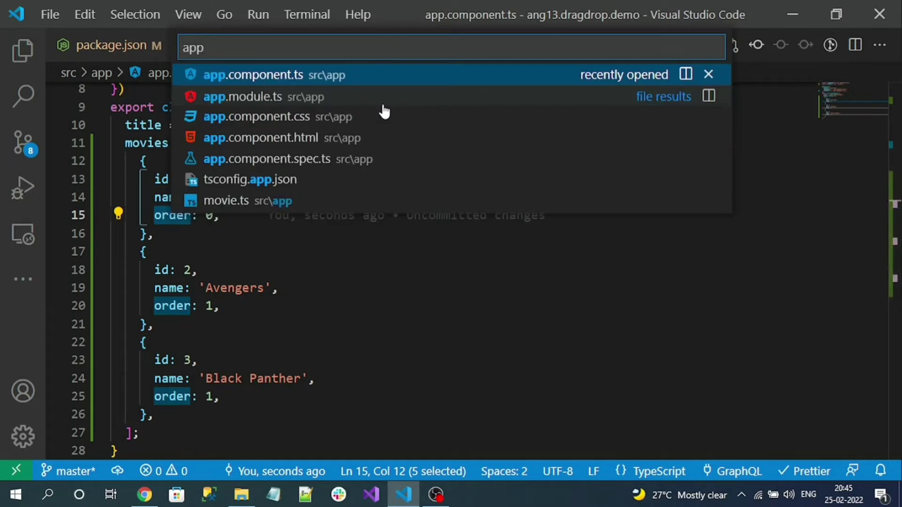
key("Down")
key("Down")
key("Down")
key("Return")
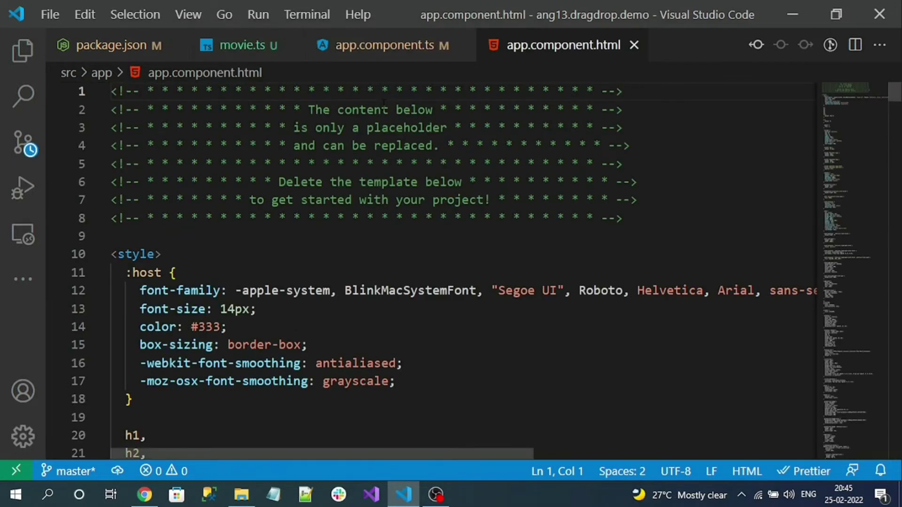
key("ctrl+a")
key("BackSpace")
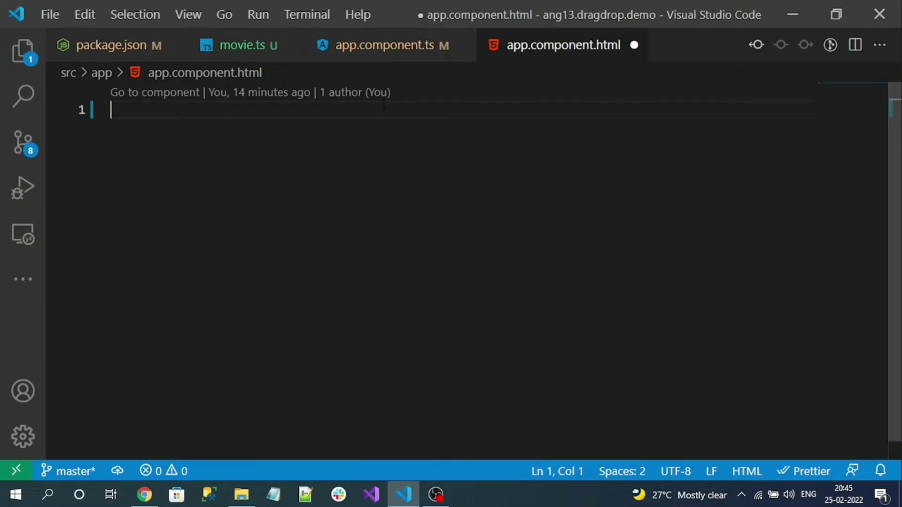
type("d")
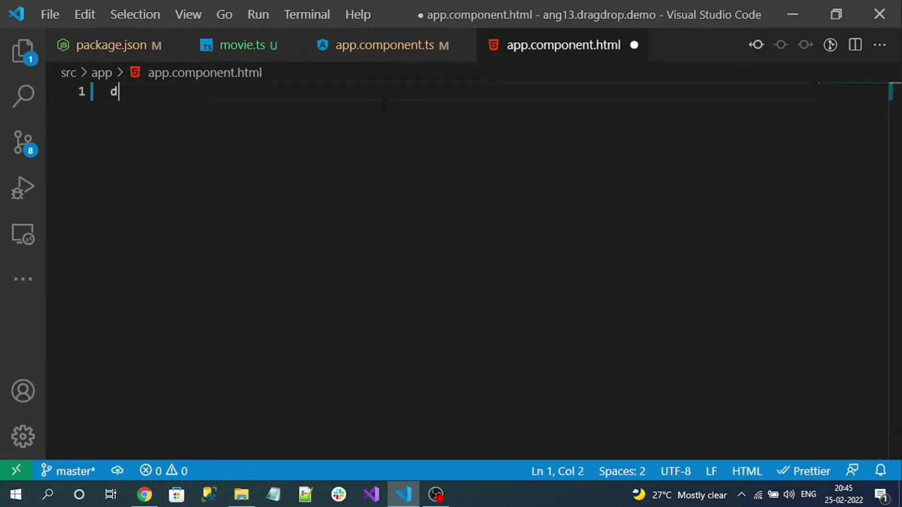
type("iv")
- Write a p-container div containing an item-list div
key("Return")
key("Return")
key("Up")
key("Right")
key("Right")
type("class=\"p-container")
key("Down")
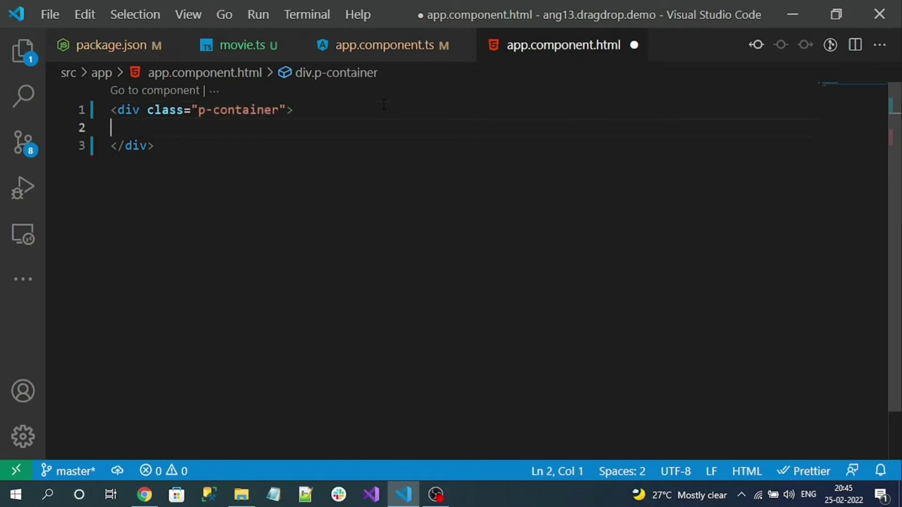
key("Tab")
type("div")
key("Return")
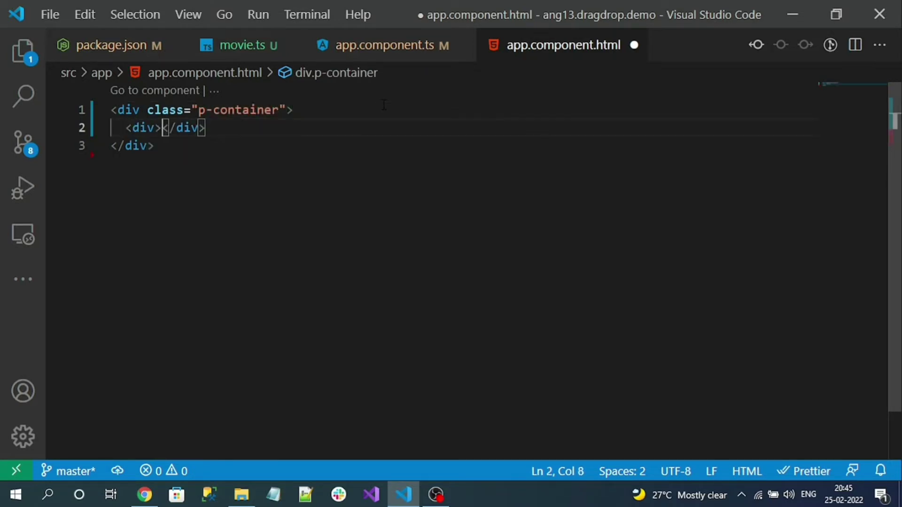
key("Left")
type("cl")
key("Return")
type("item-list")
key("Right")
key("Right")
key("Return")
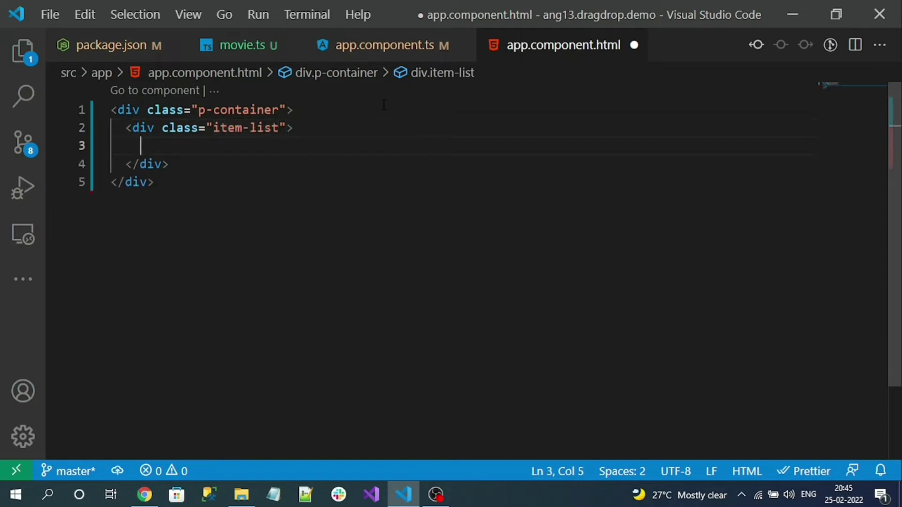
type("div")
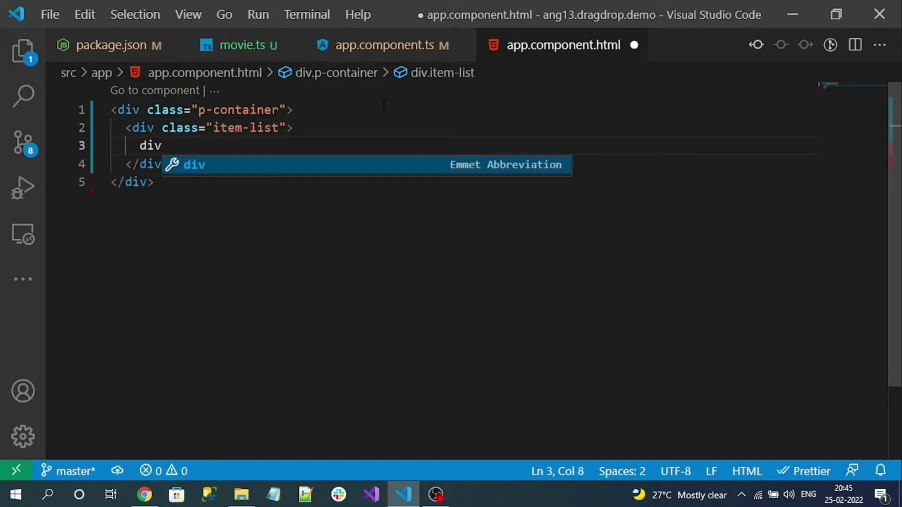
- Nest an item-box div inside the item-list div
key("Tab")
key("Return")
key("Up")
key("Right")
key("Right")
type("cl")
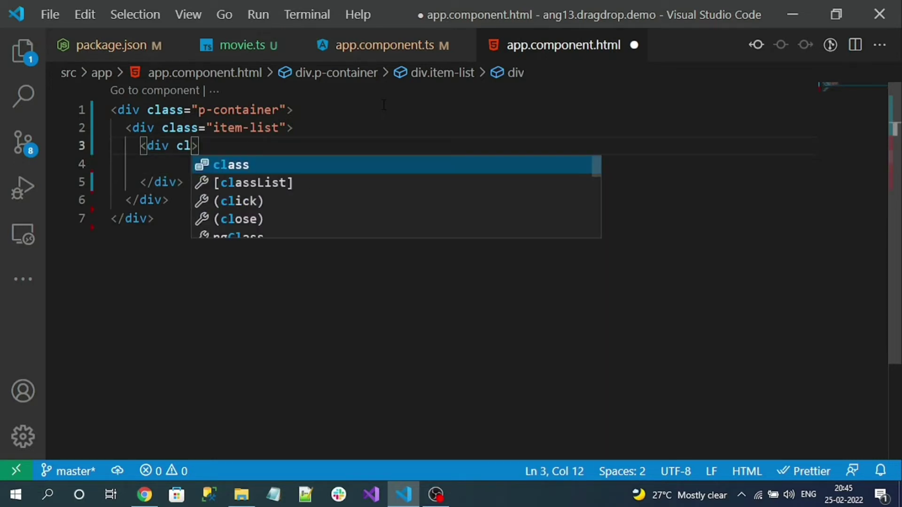
key("Return")
type("item-box")
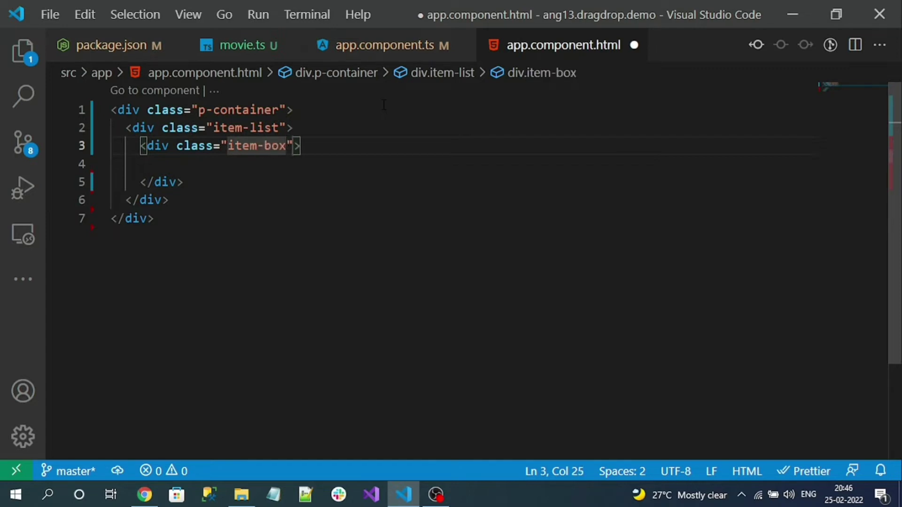
- Review the nested blocks, add *ngFor over movies to item-box, and save
left_click_drag(140, 145, 198, 189)
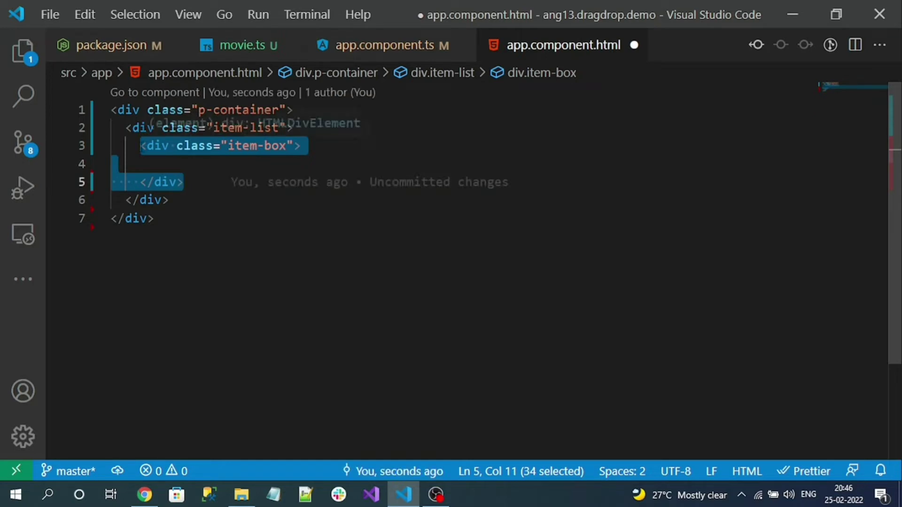
left_click_drag(140, 146, 196, 184)
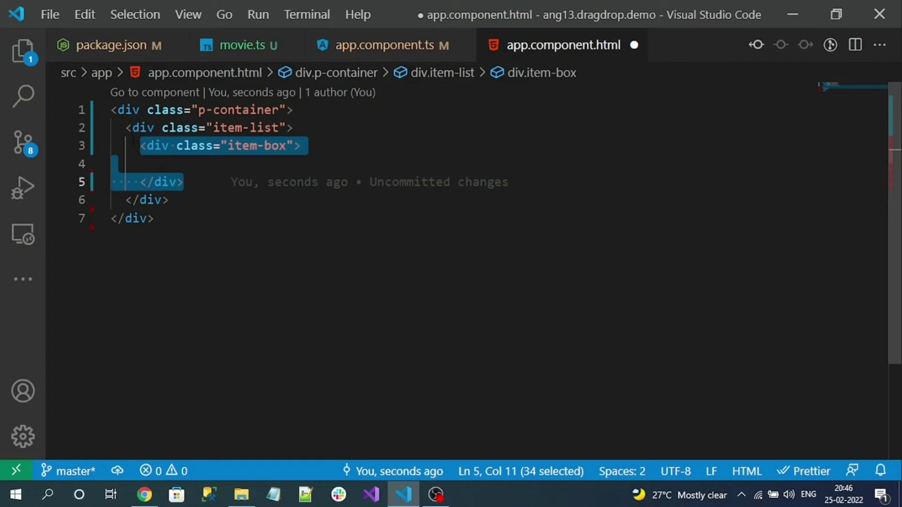
left_click_drag(126, 128, 195, 195)
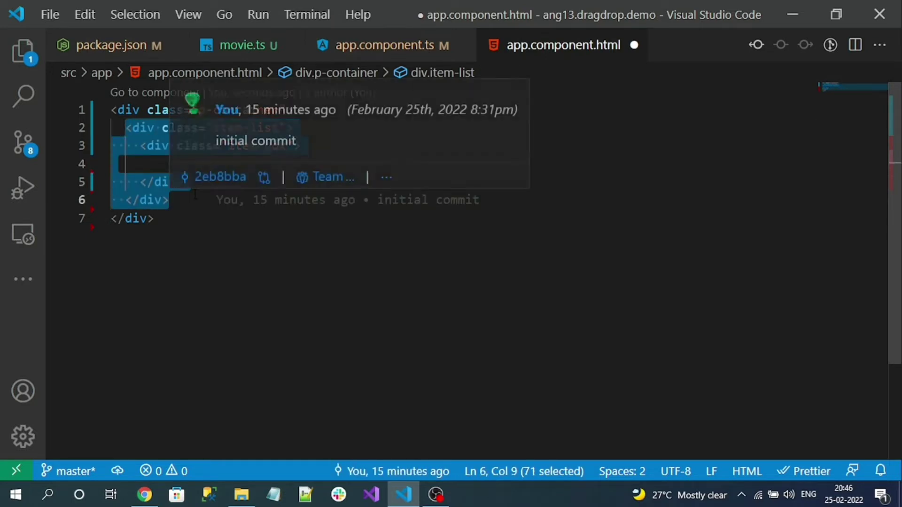
double_click(173, 110)
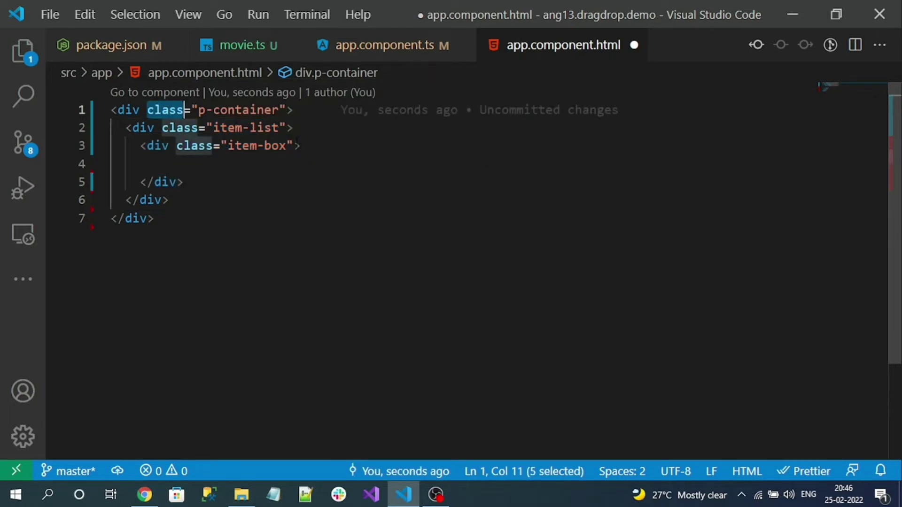
left_click(292, 145)
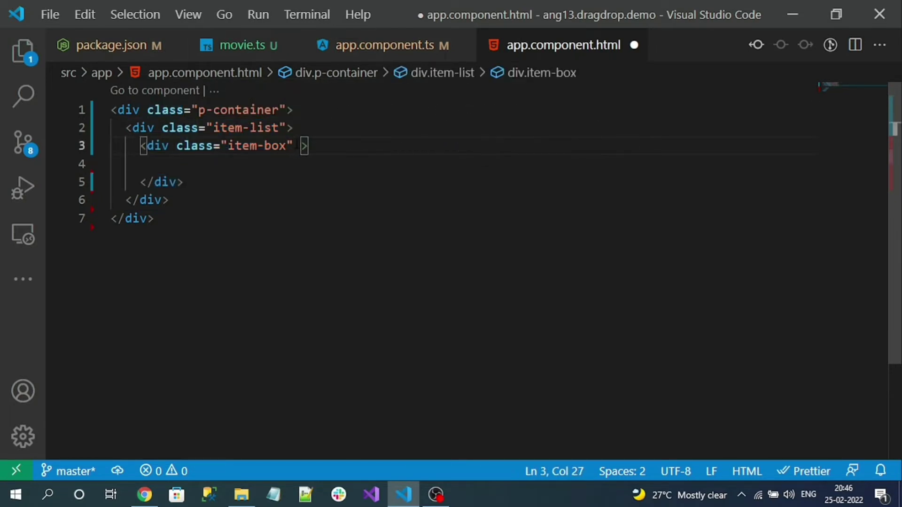
type("*ngFor=\"")
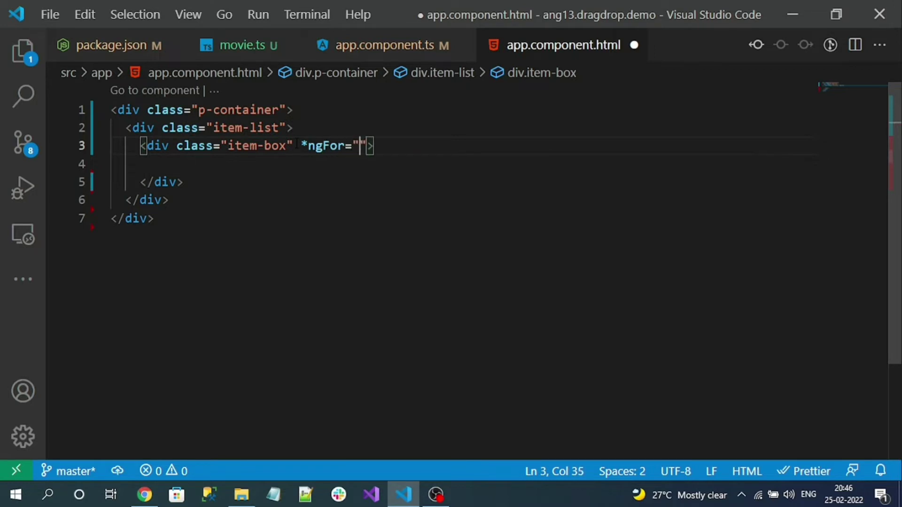
type("let movie of Mo")
key("Return")
key("ctrl+s")
- Add a div showing {{movie.name}} inside item-box and save
left_click(245, 160)
key("Tab")
key("Tab")
key("Tab")
type("<s")
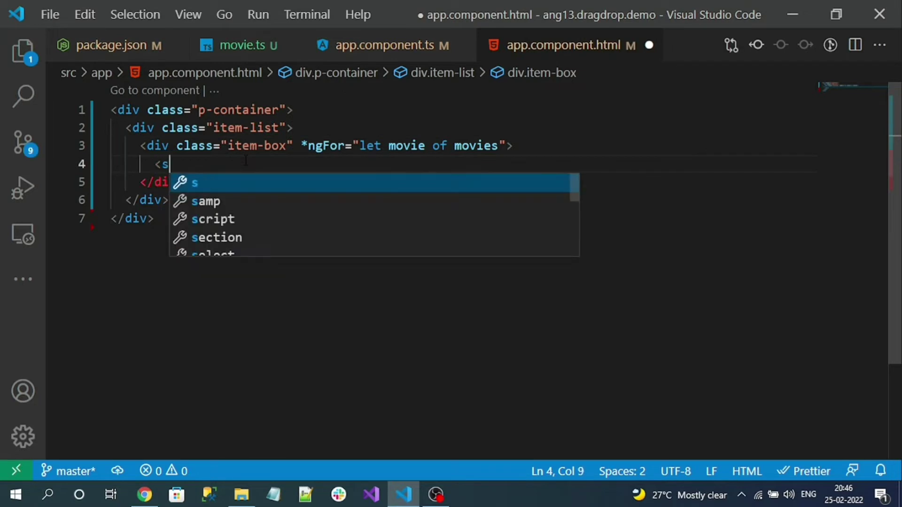
type("pan")
key("BackSpace")
key("BackSpace")
key("BackSpace")
key("BackSpace")
type("div")
key("Return")
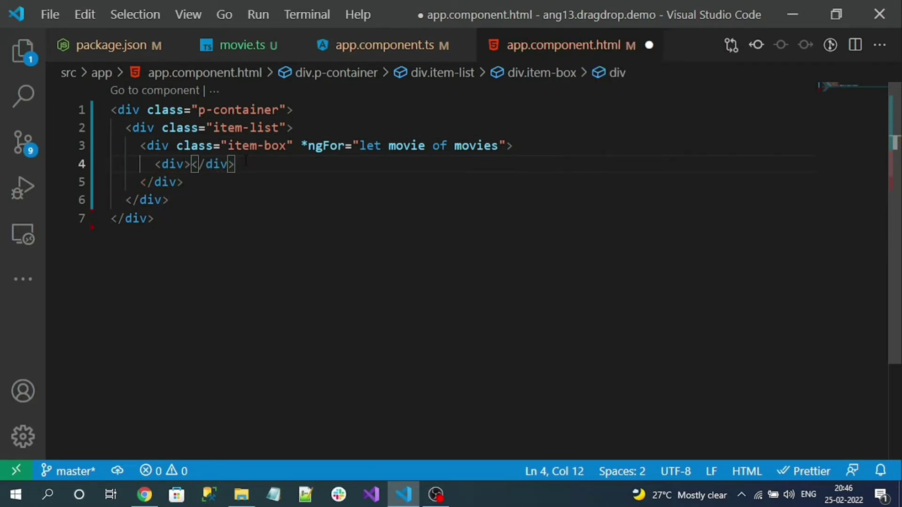
type("{{movie.name")
key("ctrl+s")
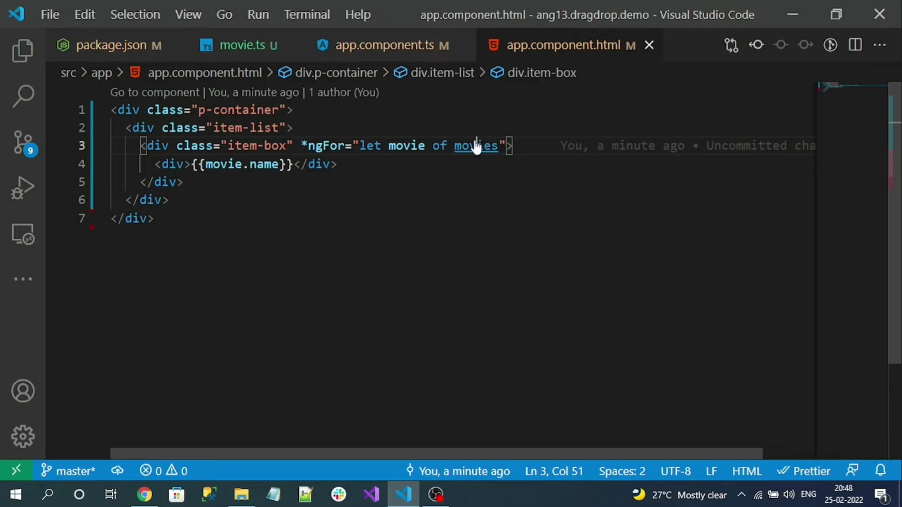
- Save app.component.css to format its p-container, item-list and item-box styles, then return to the template
key("ctrl+p")
type("ap")
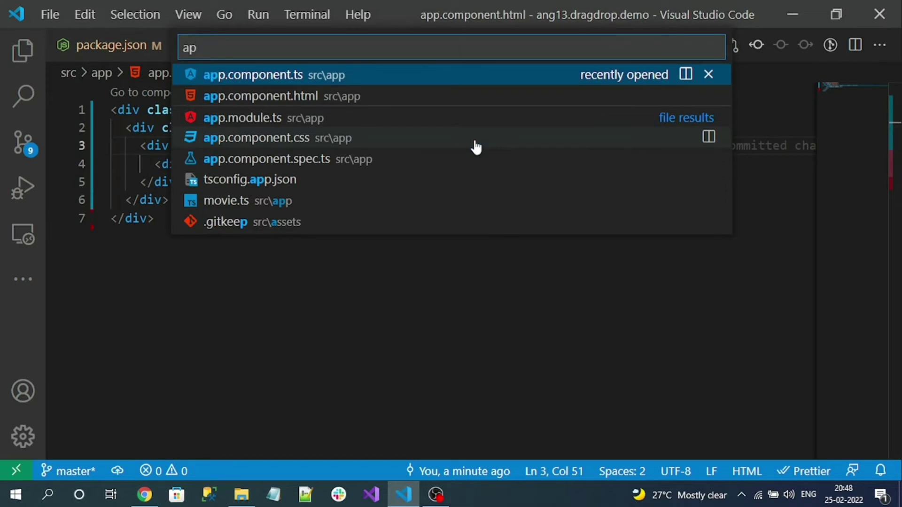
key("Down")
key("Down")
key("Down")
key("Down")
left_click(476, 141)
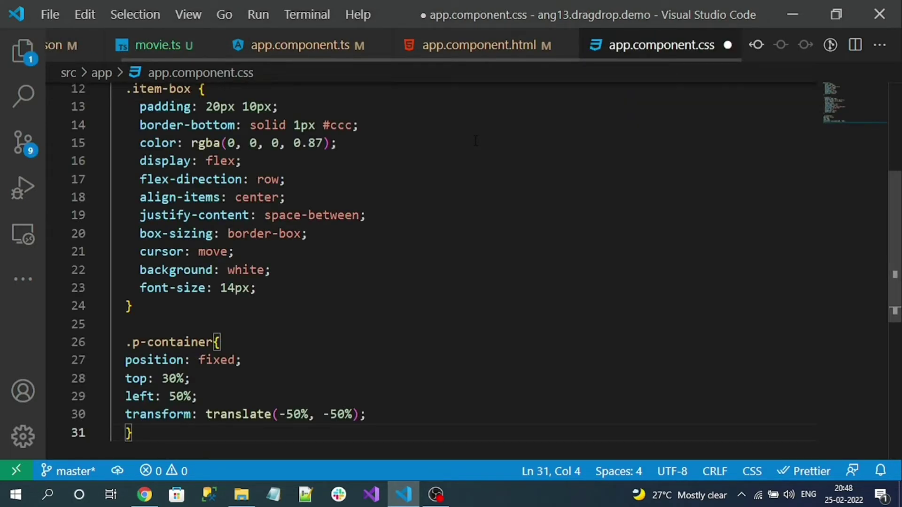
key("ctrl+s")
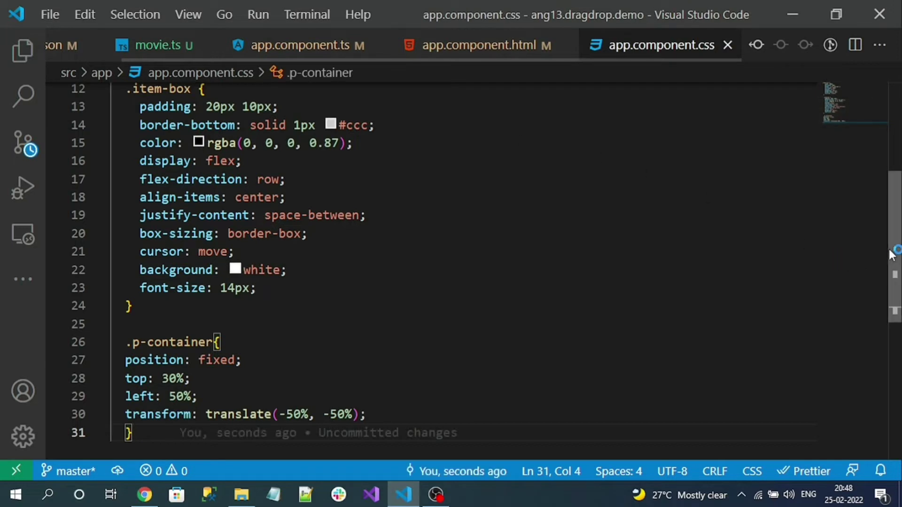
left_click_drag(889, 254, 885, 176)
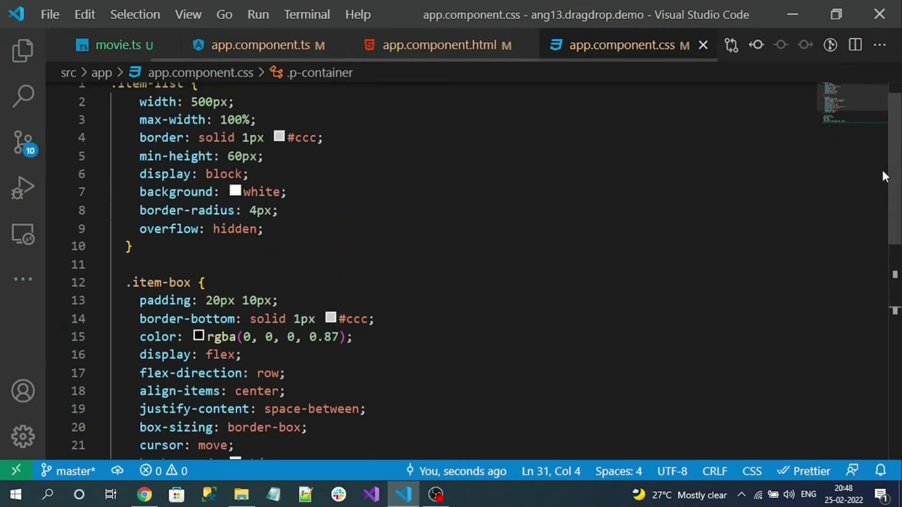
key("ctrl+End")
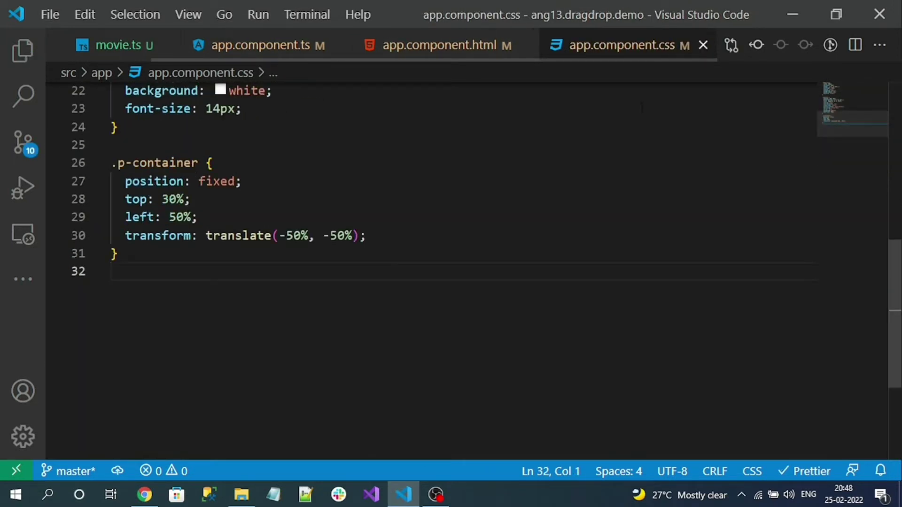
left_click(435, 51)
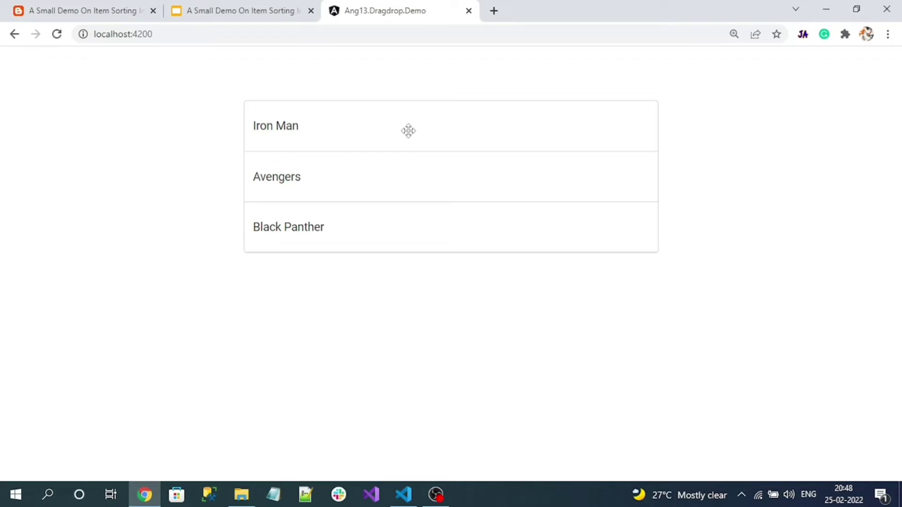
left_click_drag(406, 131, 407, 171)
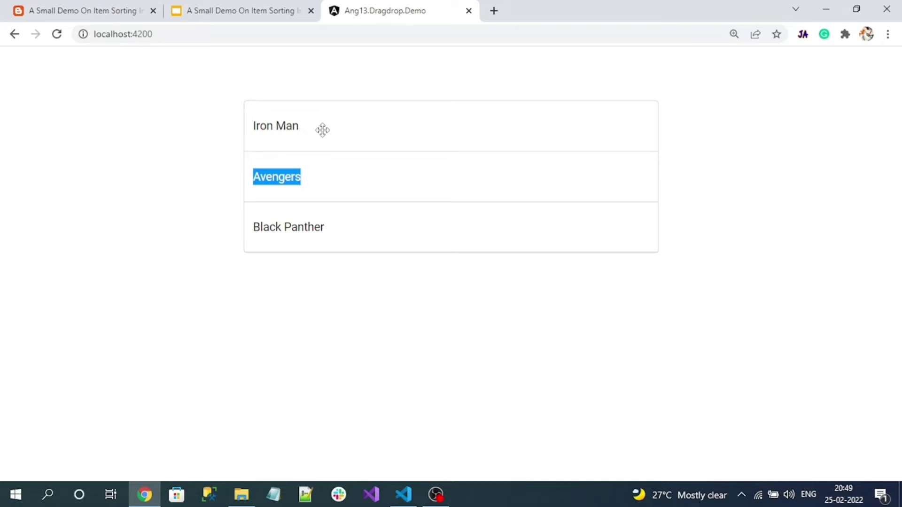
left_click(403, 494)
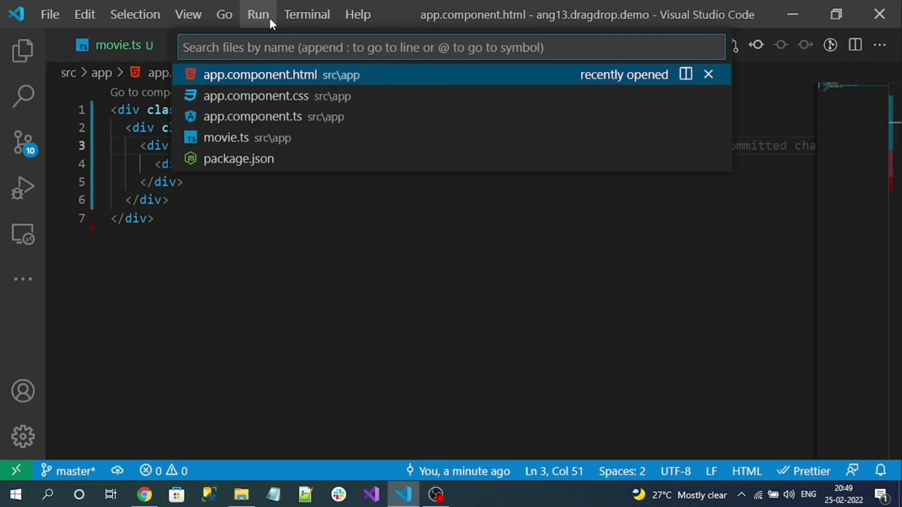
type("app")
- Open app.module.ts and add a formatted MatButtonModule import line
key("Down")
key("Down")
key("Down")
key("Return")
left_click(722, 185)
key("Return")
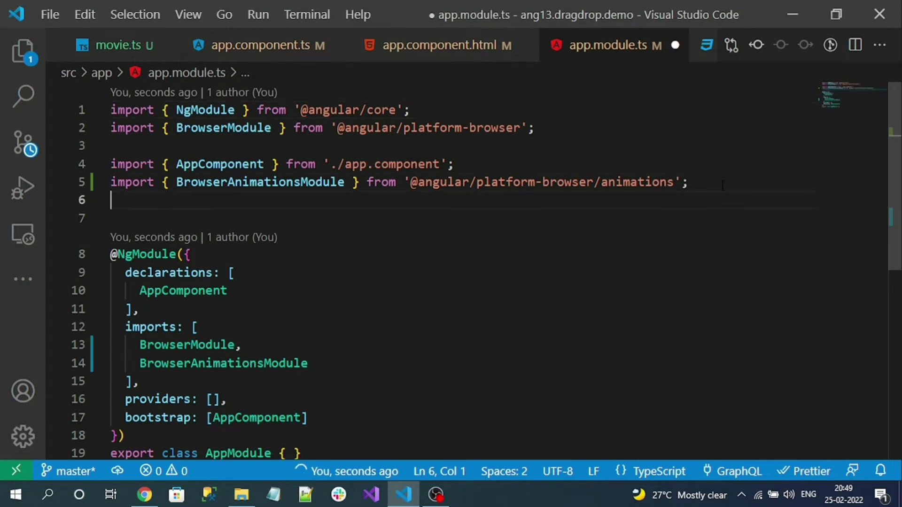
key("Return")
type("import {} from '")
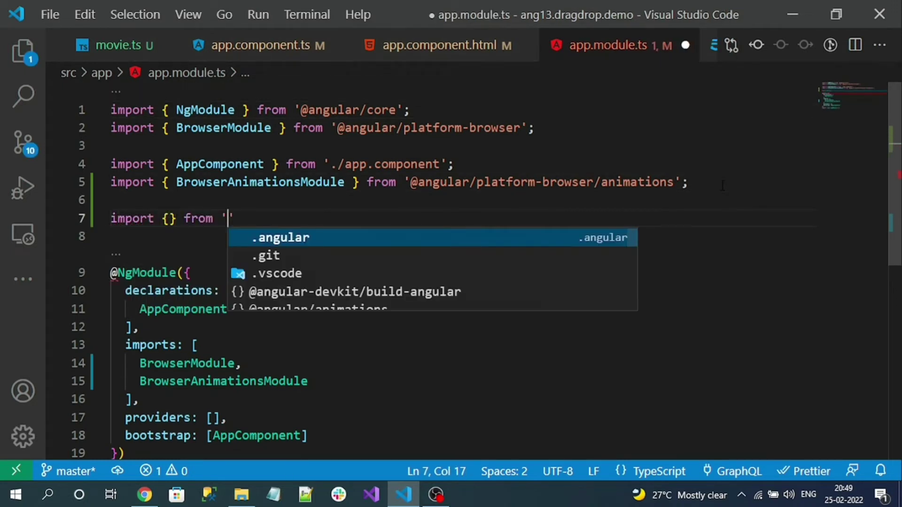
type("@angular/material/button")
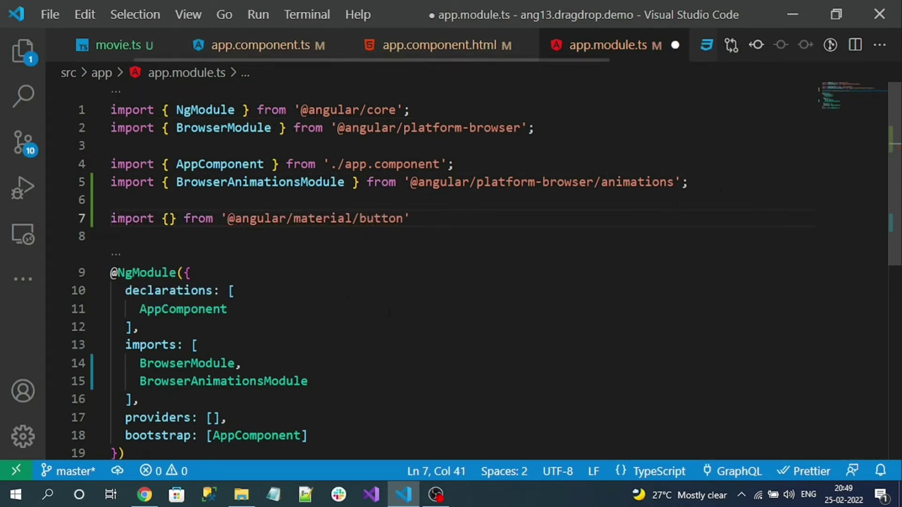
left_click(169, 218)
key("ctrl+space")
type("M")
key("Return")
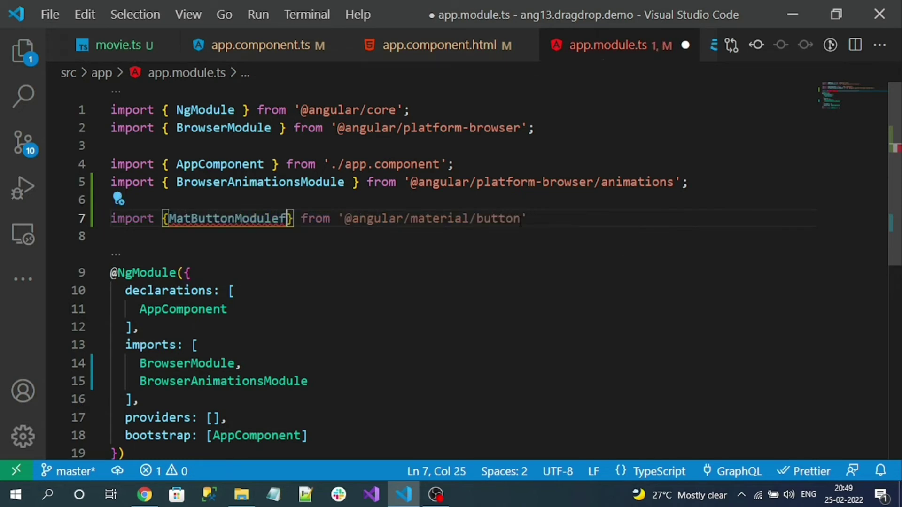
key("shift+alt+f")
- Add a MatBadgeModule import from the Material badge package and save
left_click(589, 221)
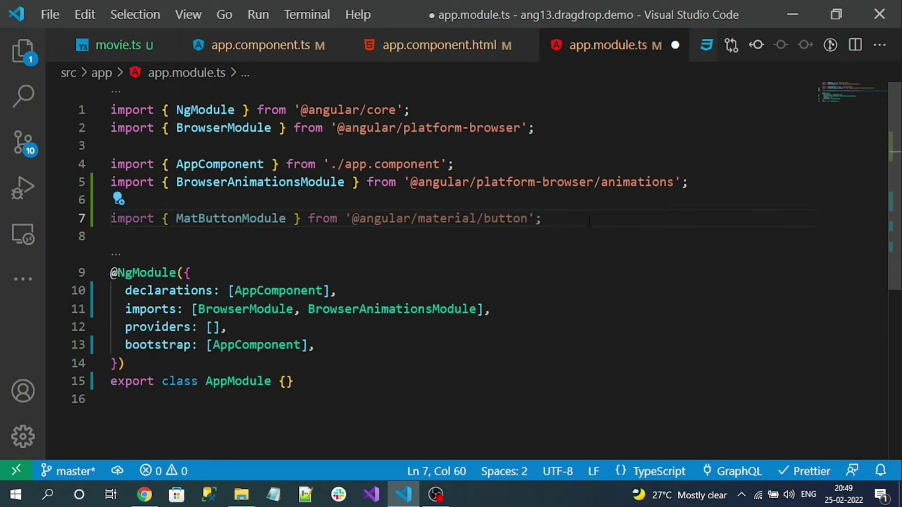
key("Return")
type("import {} from ")
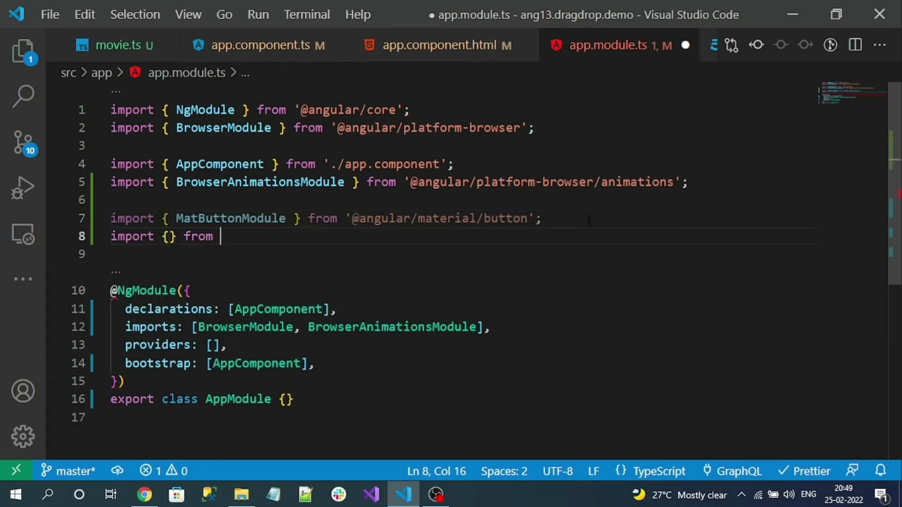
type("'@angular/m")
key("BackSpace")
key("BackSpace")
key("BackSpace")
key("Down")
key("Down")
key("Down")
type("ular/material/")
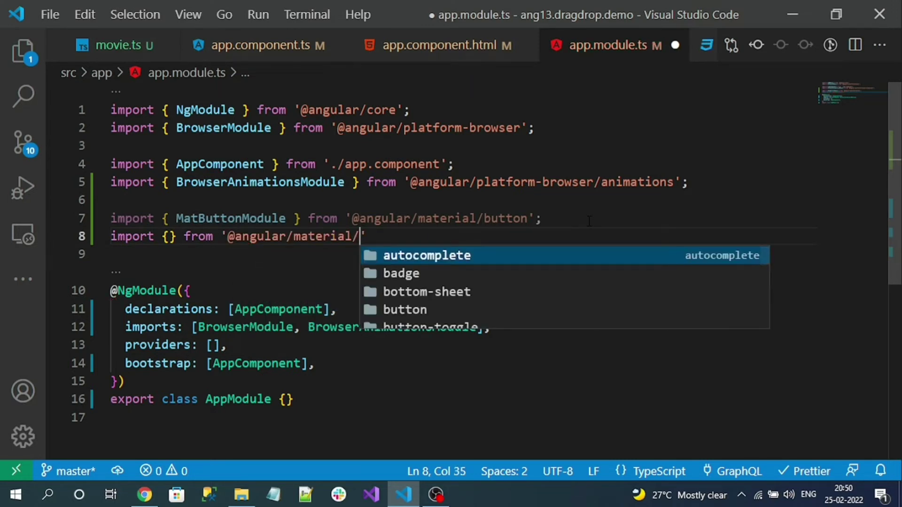
type("ba")
key("Return")
left_click(168, 236)
type("Mat")
key("Down")
key("Return")
key("ctrl+s")
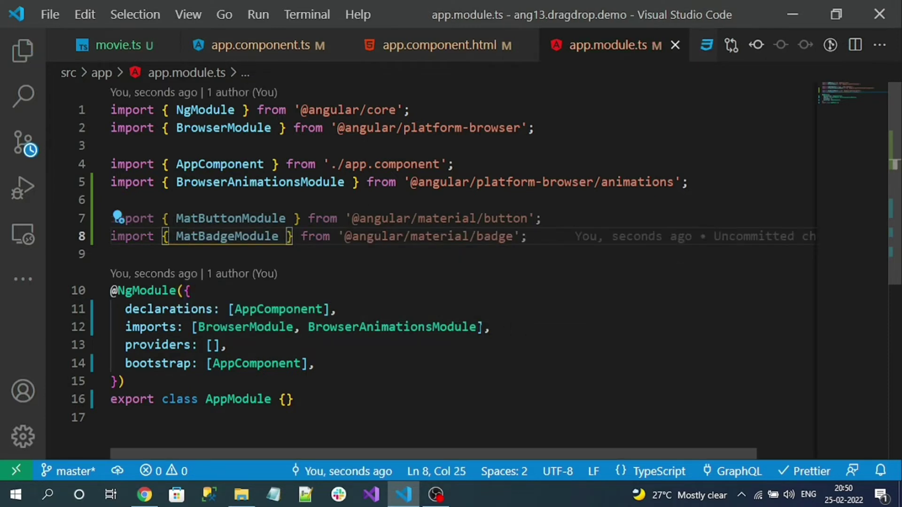
- List MatBadgeModule and MatButtonModule in the NgModule imports array and save
left_click(479, 327)
type(", ")
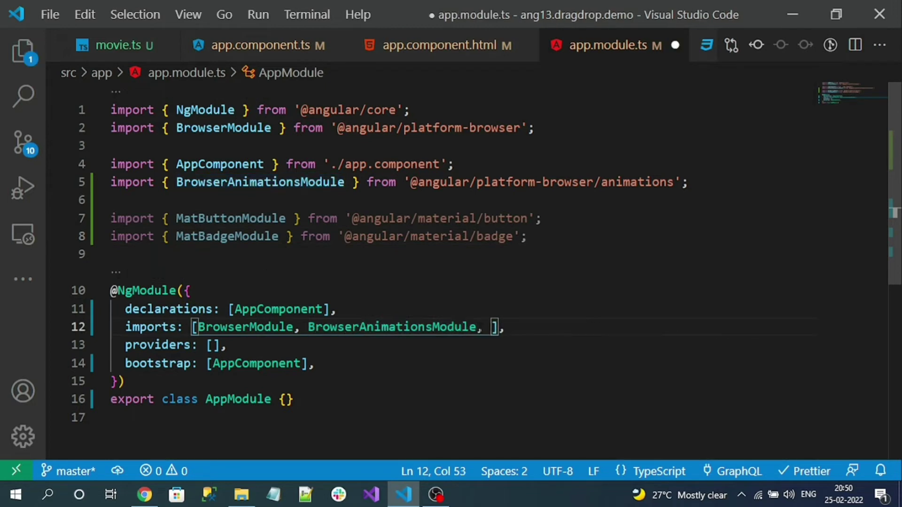
type("Mat")
key("Return")
type(",")
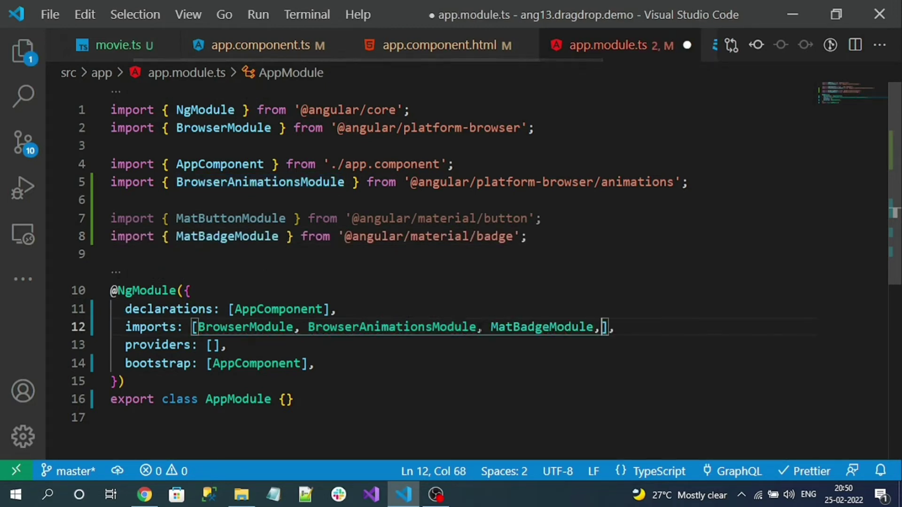
type(" Mat")
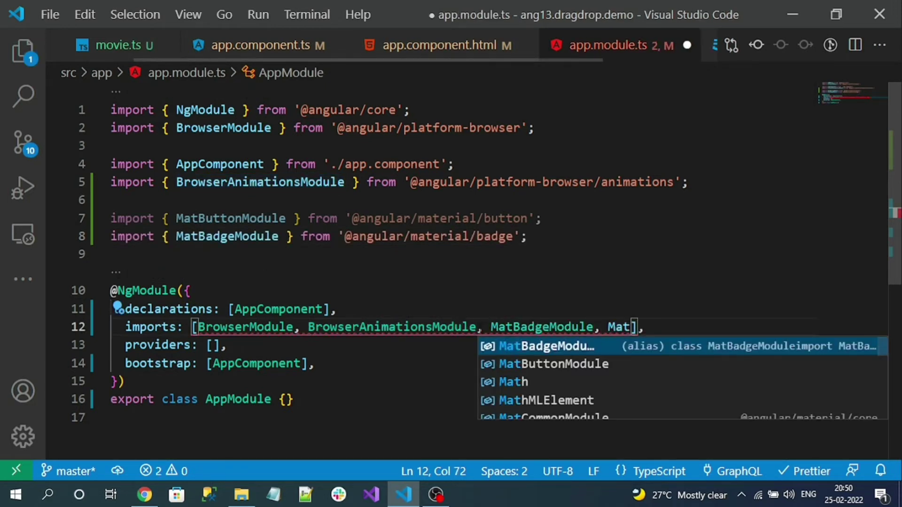
key("Down")
key("Return")
key("ctrl+s")
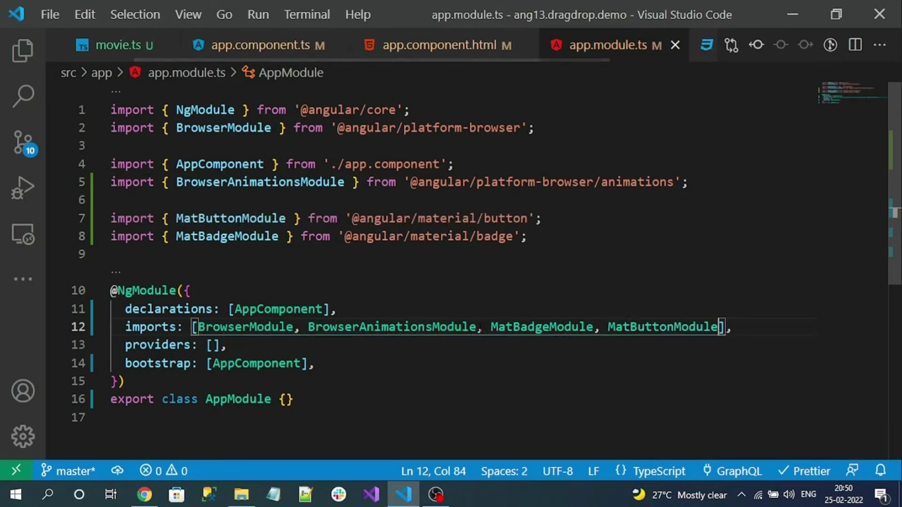
- Add a mat-raised-button button inside the item box in app.component.html
left_click(260, 45)
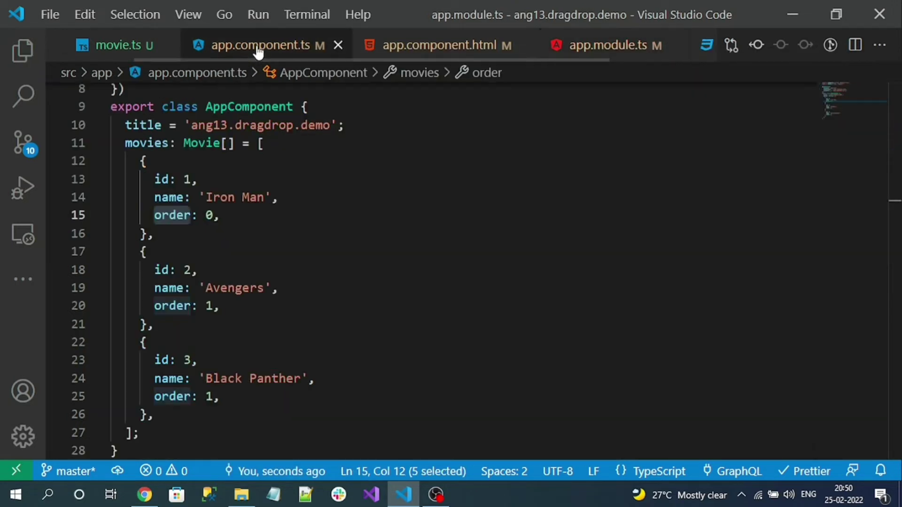
left_click(413, 46)
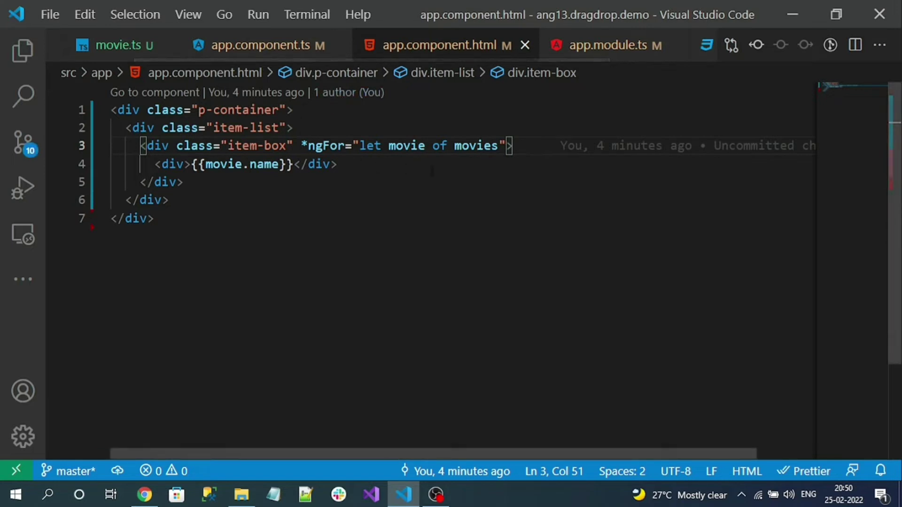
left_click(544, 147)
key("Return")
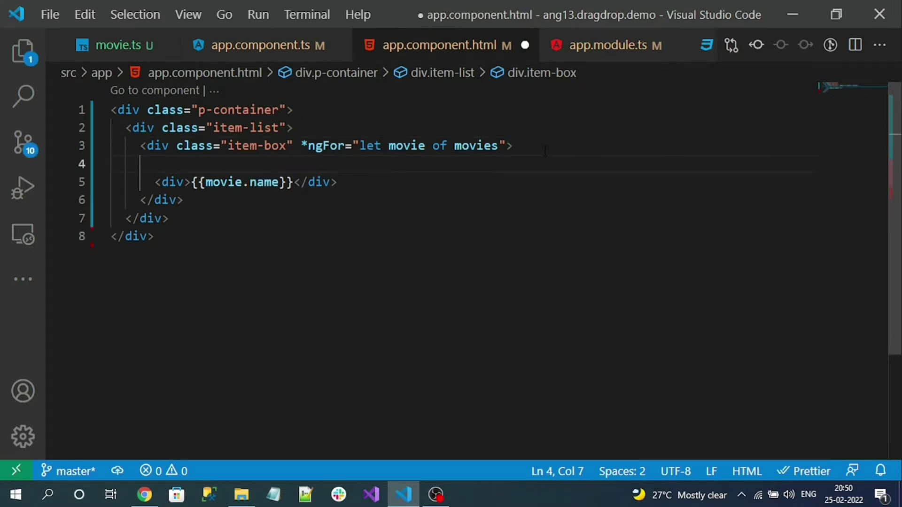
type("<bu")
key("Return")
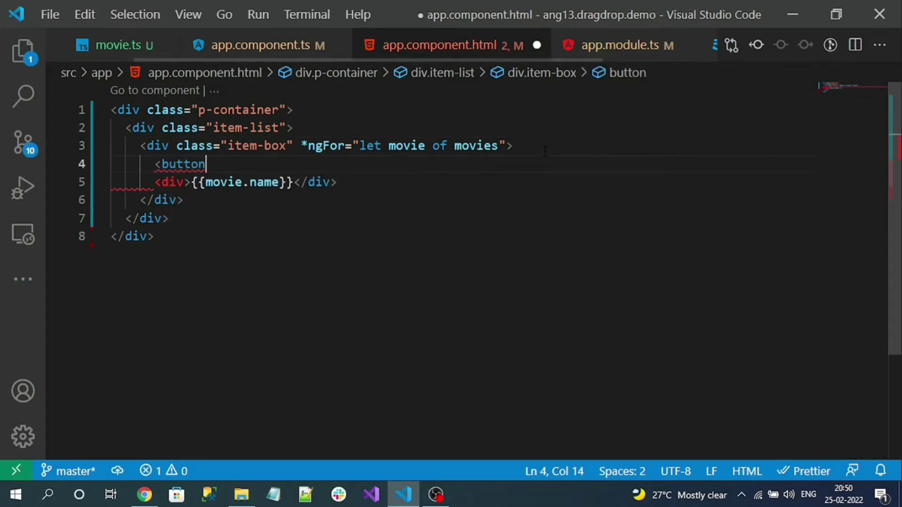
type("></button>")
key("Left")
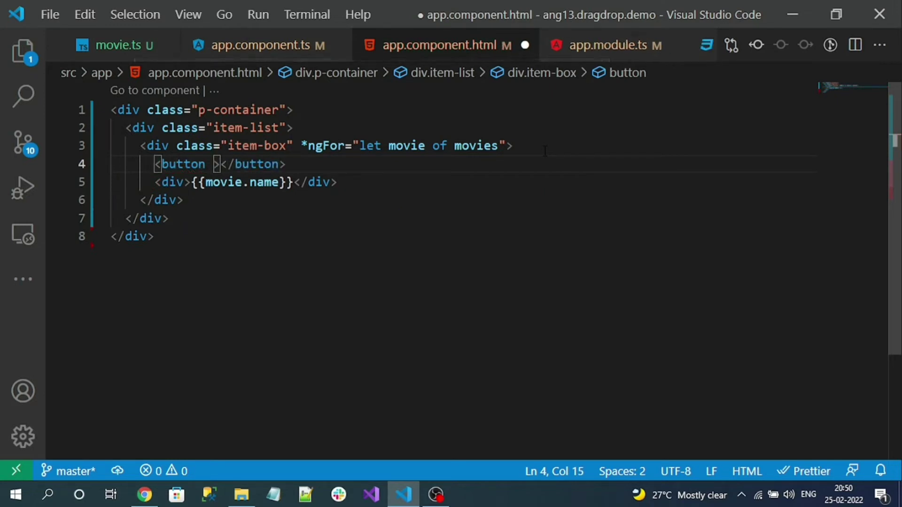
type("mat-")
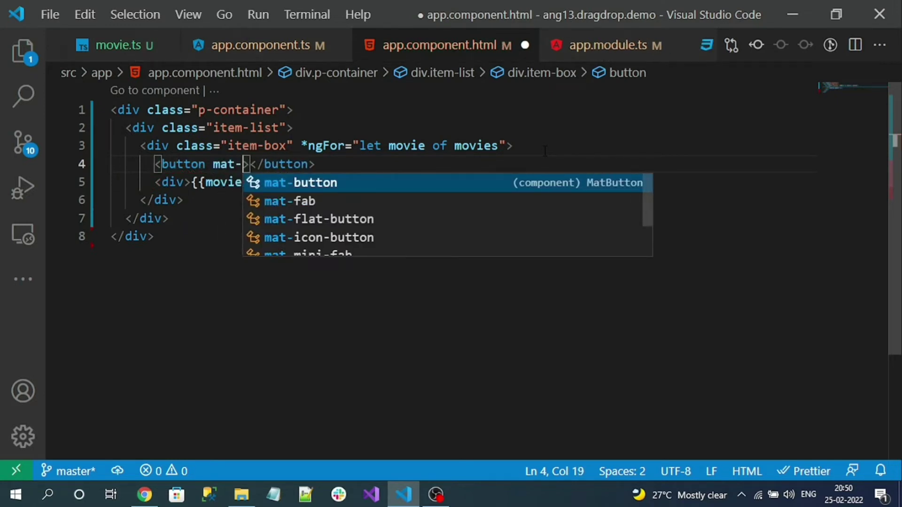
type("ra")
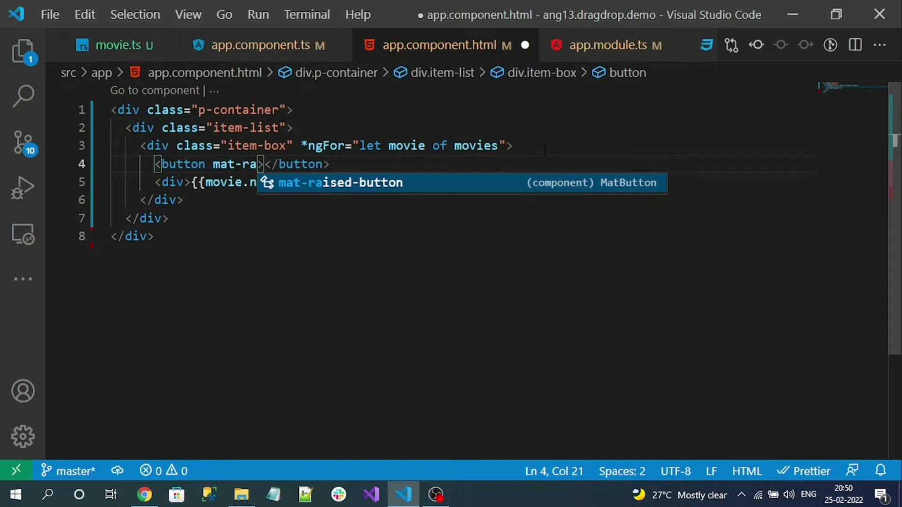
key("Return")
type("col")
- Give the button color="primary" and matBadge="{{movie.order}}", and reformat the attributes
key("Return")
type("primary")
key("Right")
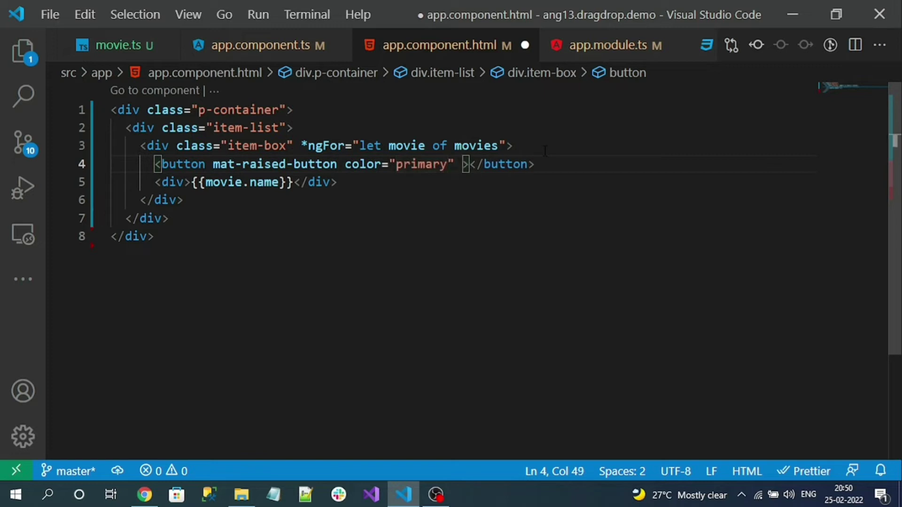
type("mat")
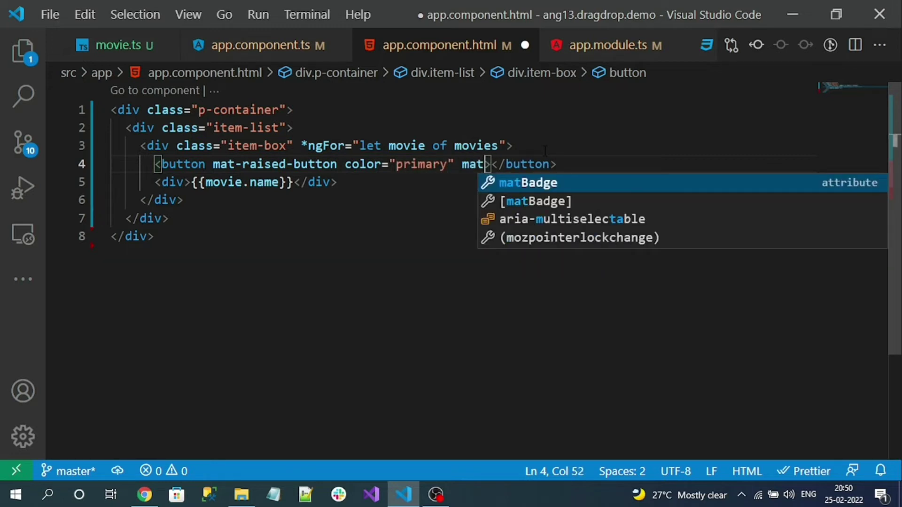
key("Return")
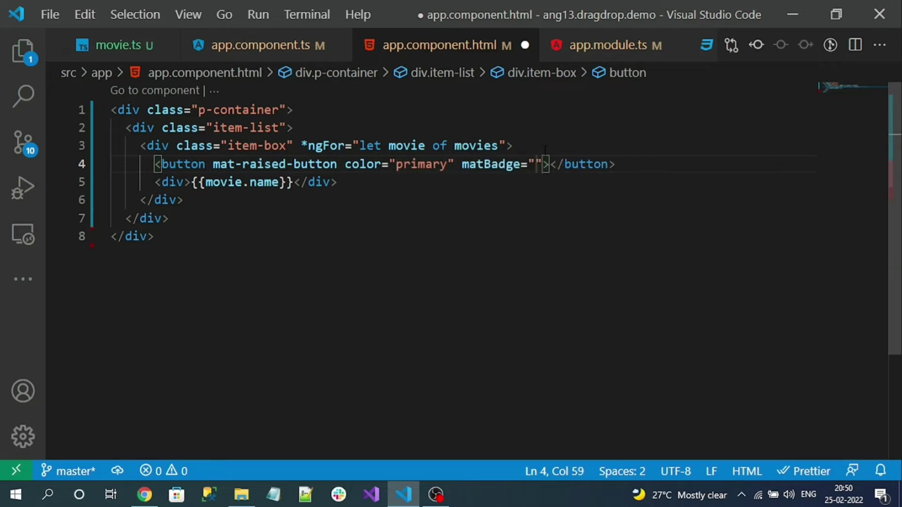
type("{{}}")
key("Left")
key("Left")
type("movie.")
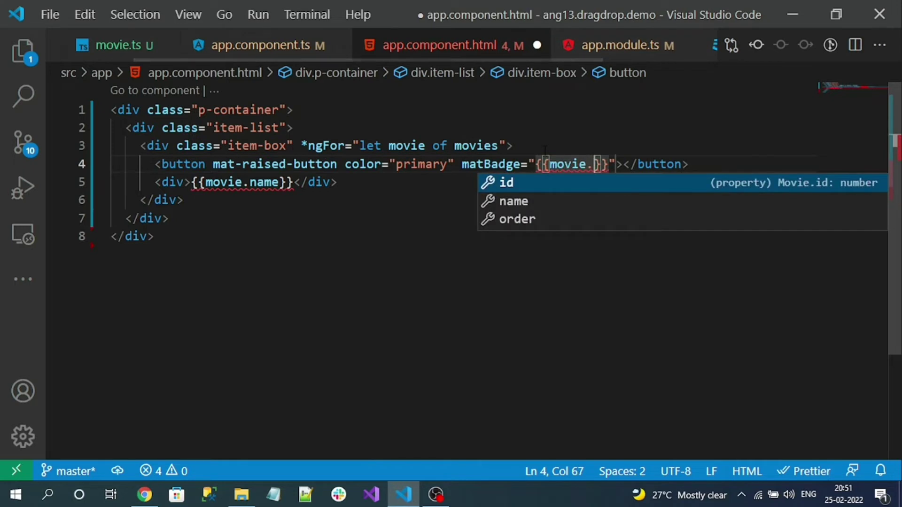
type("or")
key("Return")
key("Right")
key("Right")
key("Right")
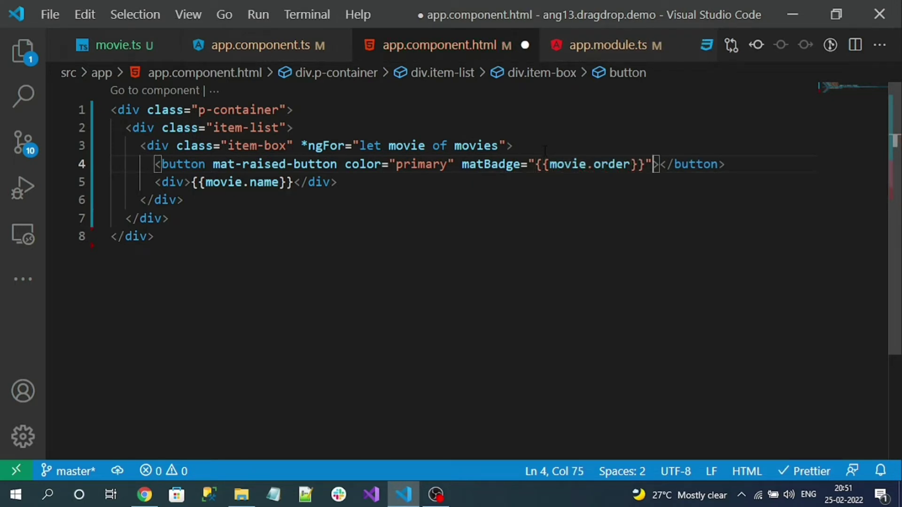
key("shift+alt+f")
left_click(383, 218)
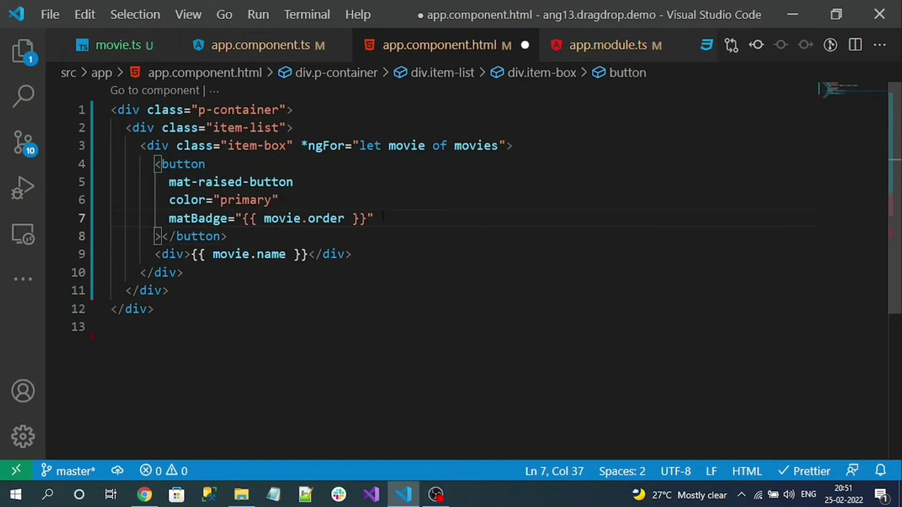
- Add a matBadgePosition attribute placing the badge before the content, and save
key("Return")
type("mat")
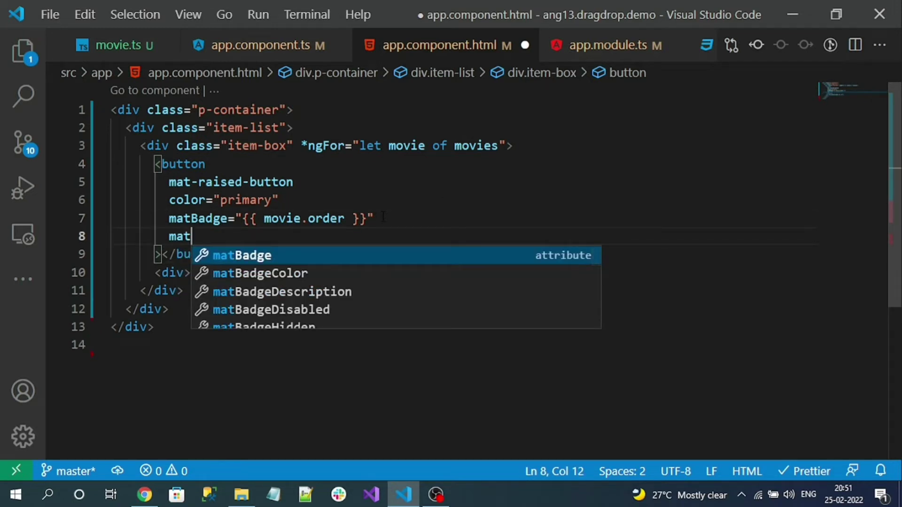
type("ba")
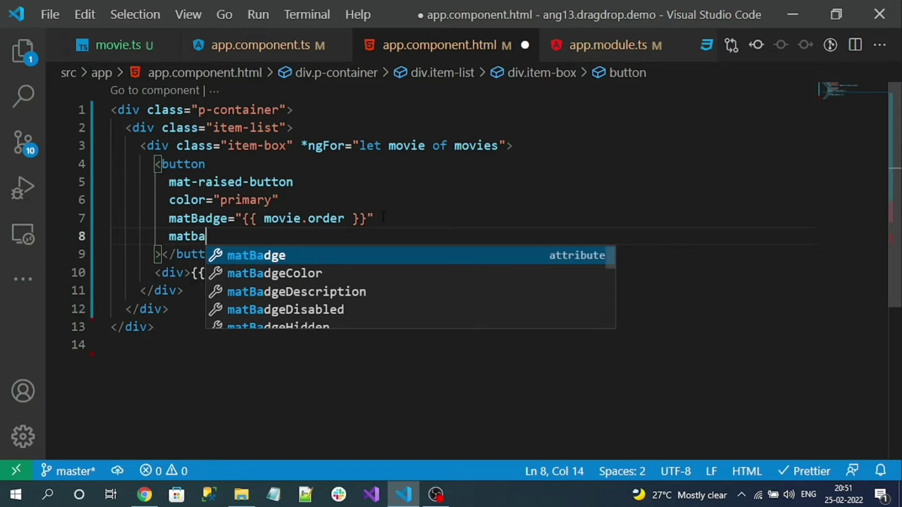
type("db")
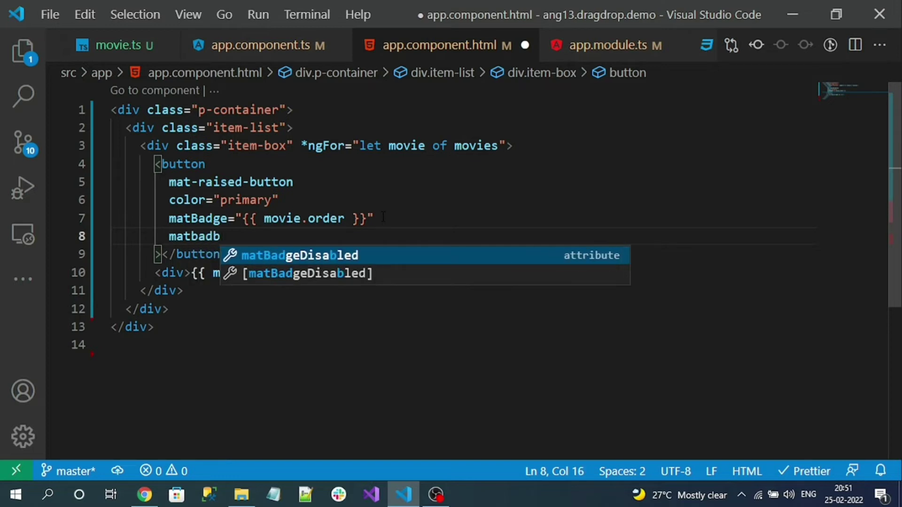
key("BackSpace")
type("ge")
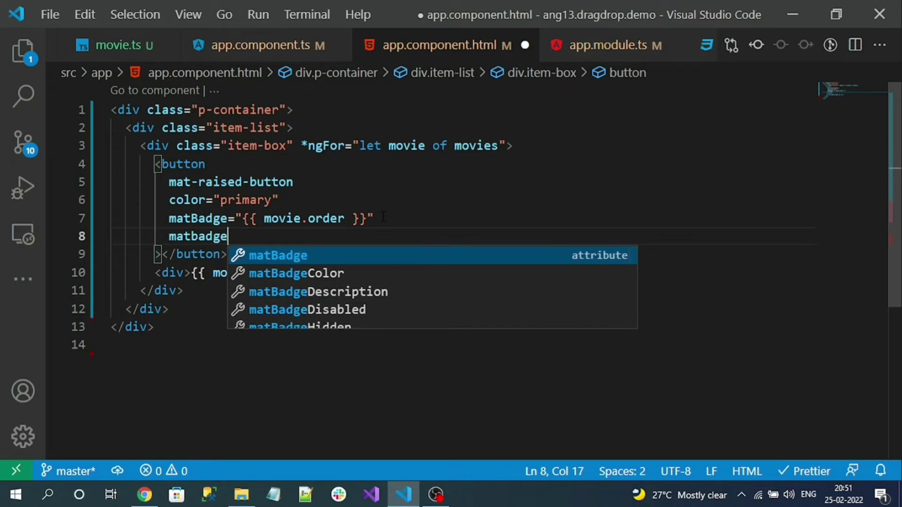
type("p")
key("Return")
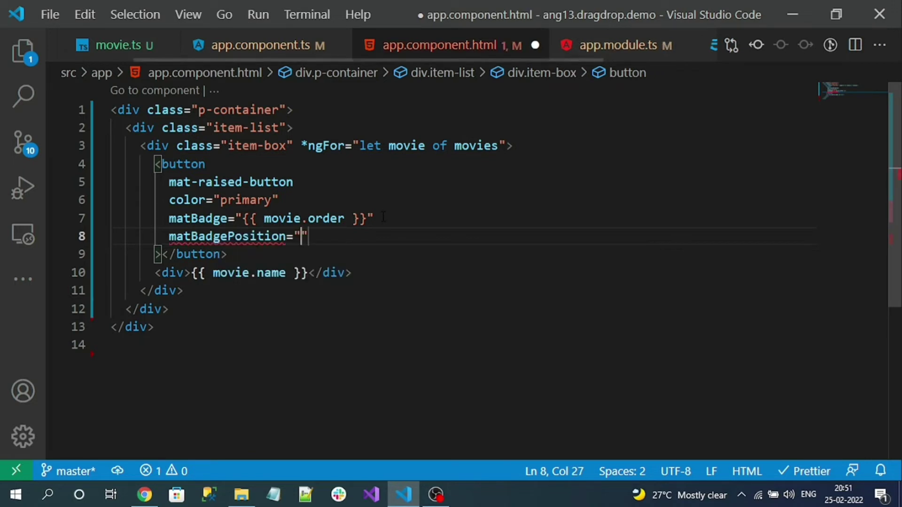
type("before")
key("ctrl+s")
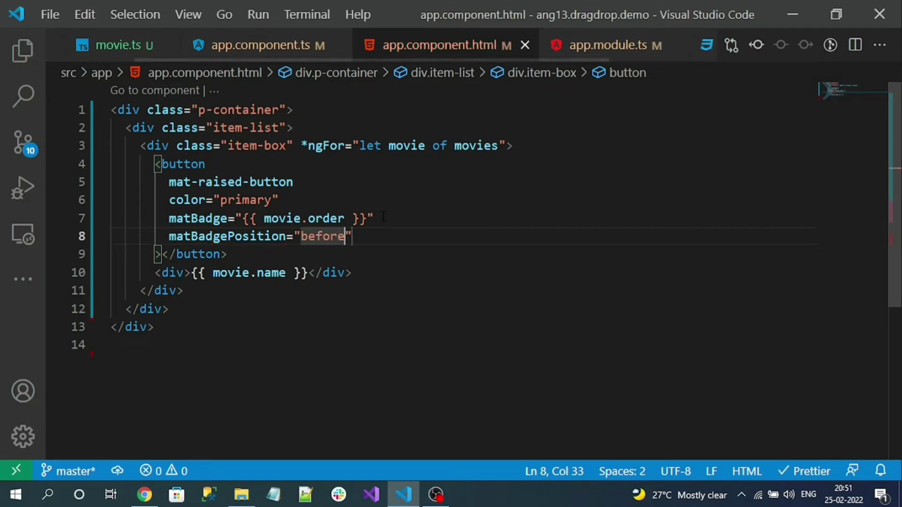
- Add matBadgeColor="accent" to the button and save the template
key("Right")
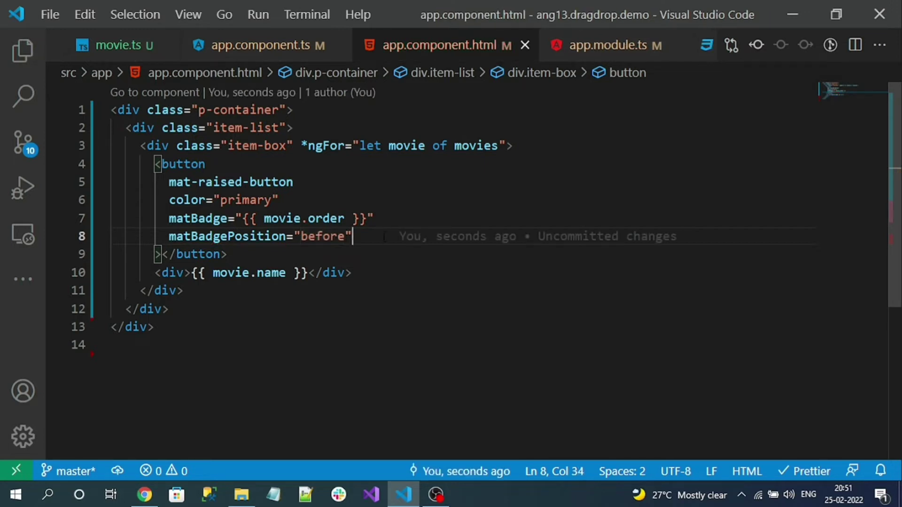
key("Return")
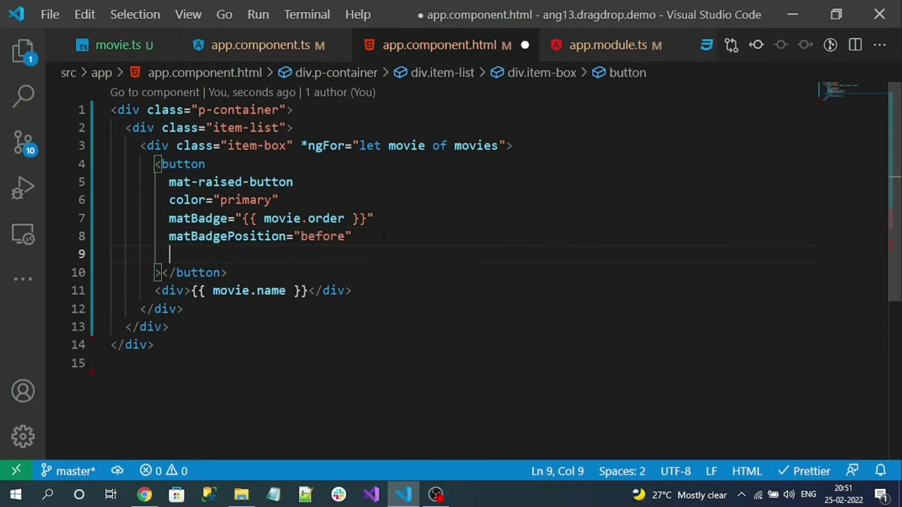
type("m")
key("BackSpace")
type("mat")
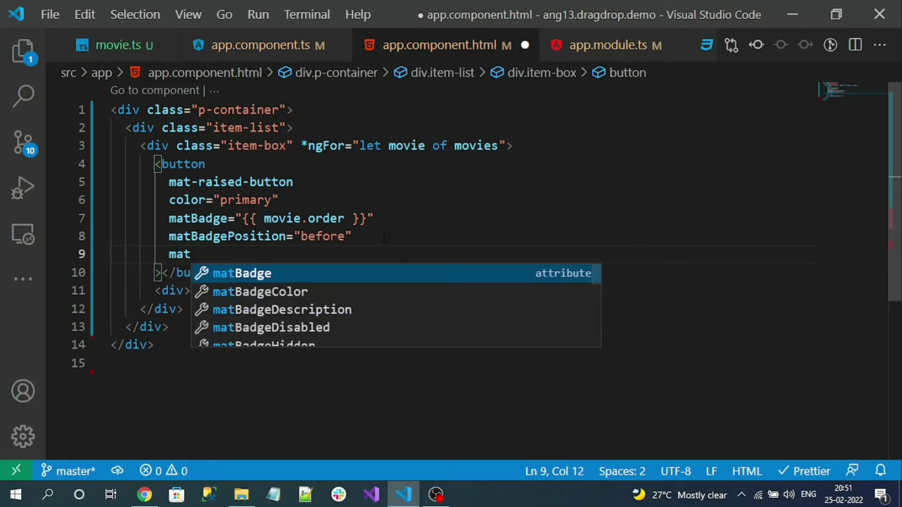
type("Ba")
key("Down")
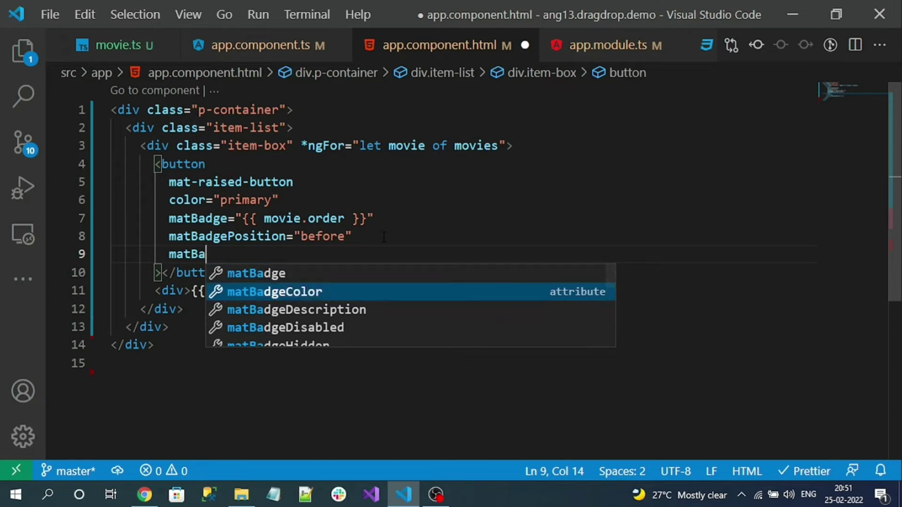
key("Return")
type("accent")
key("ctrl+s")
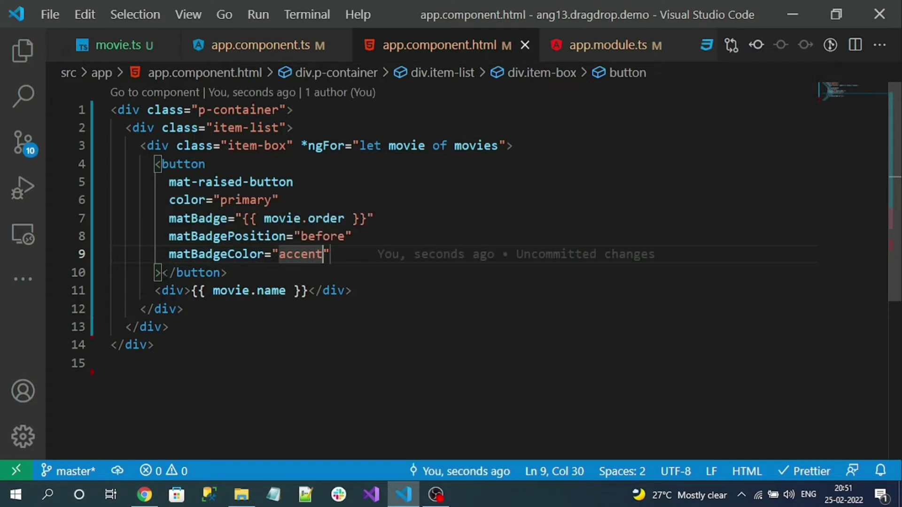
left_click(162, 273)
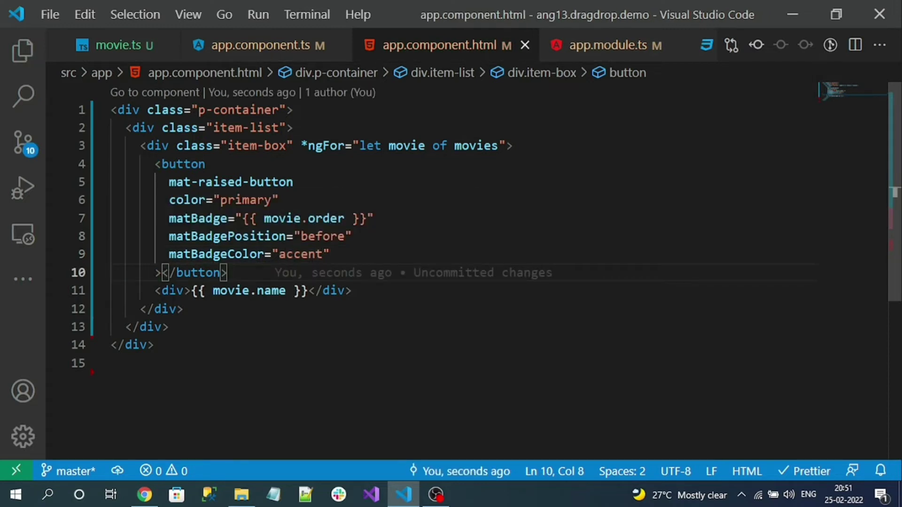
- Move {{ movie.name }} into the button, remove the old name line, save, and check Chrome
left_click_drag(191, 291, 309, 290)
key("ctrl+c")
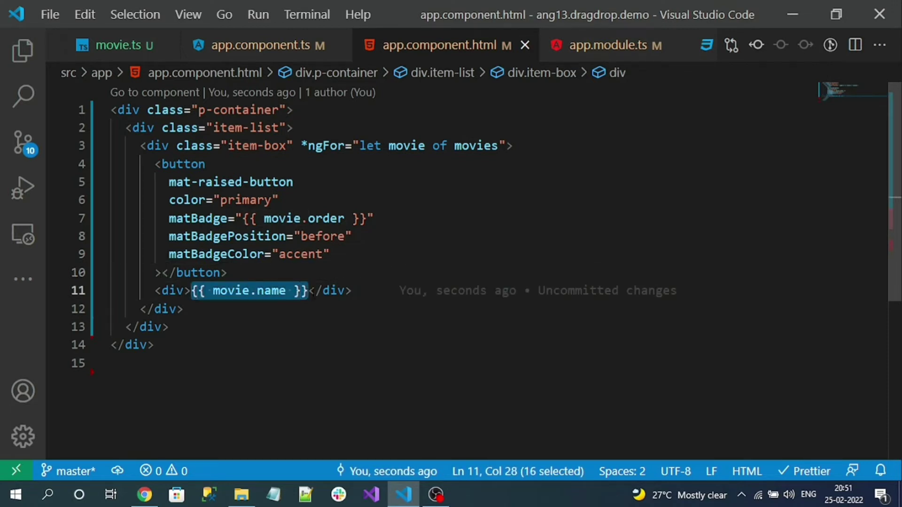
left_click(162, 273)
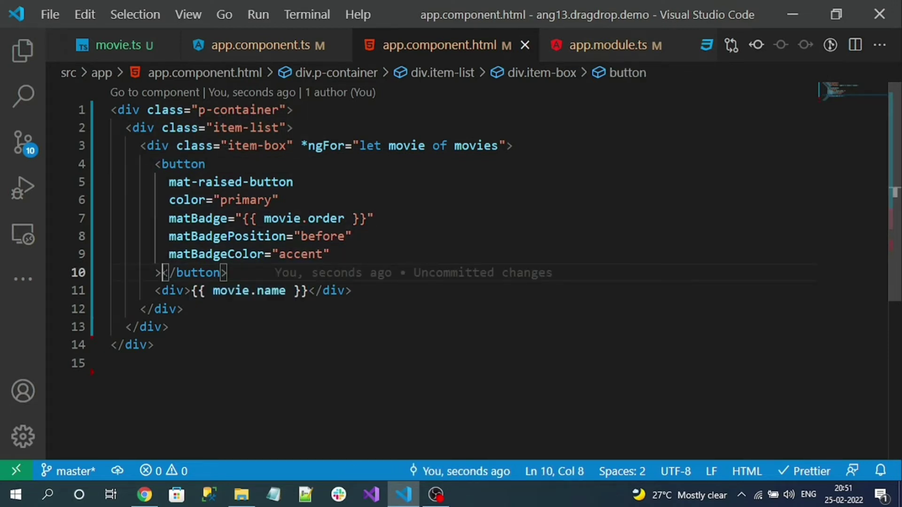
key("ctrl+v")
key("ctrl+s")
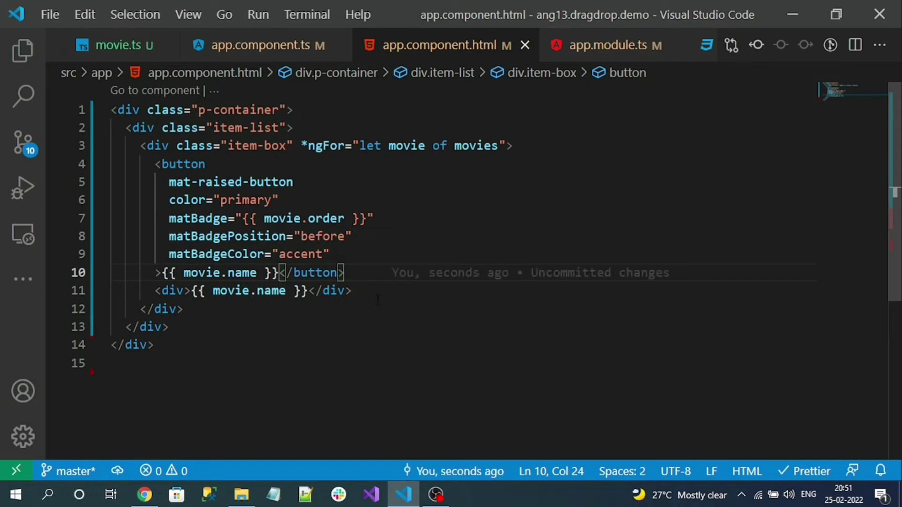
left_click(382, 292)
key("ctrl+x")
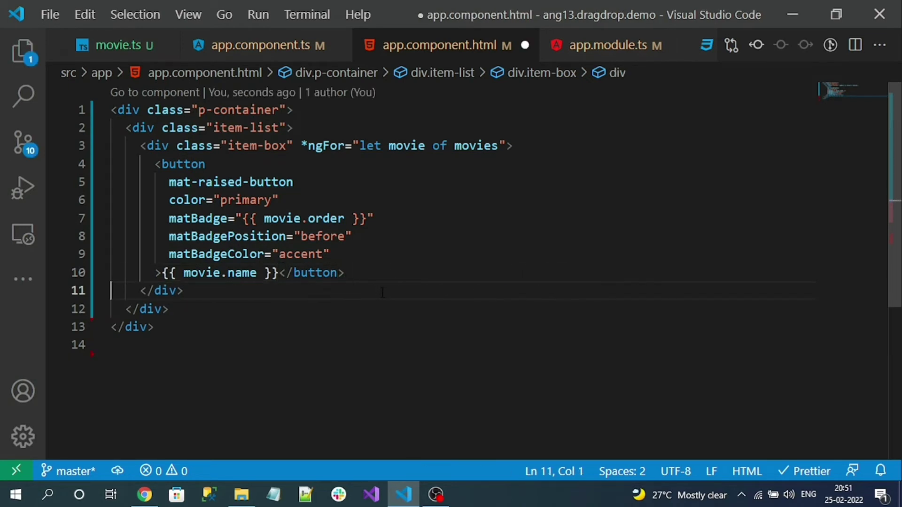
key("ctrl+s")
key("alt+Tab")
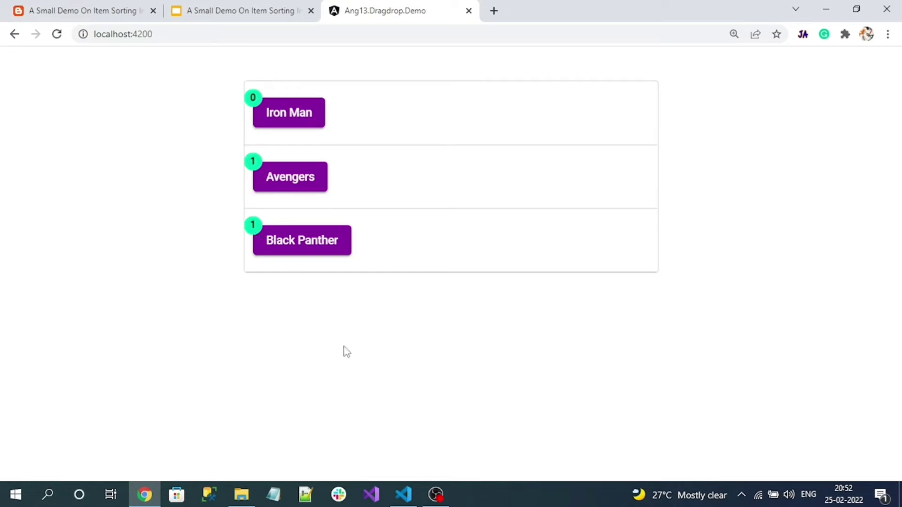
left_click(403, 495)
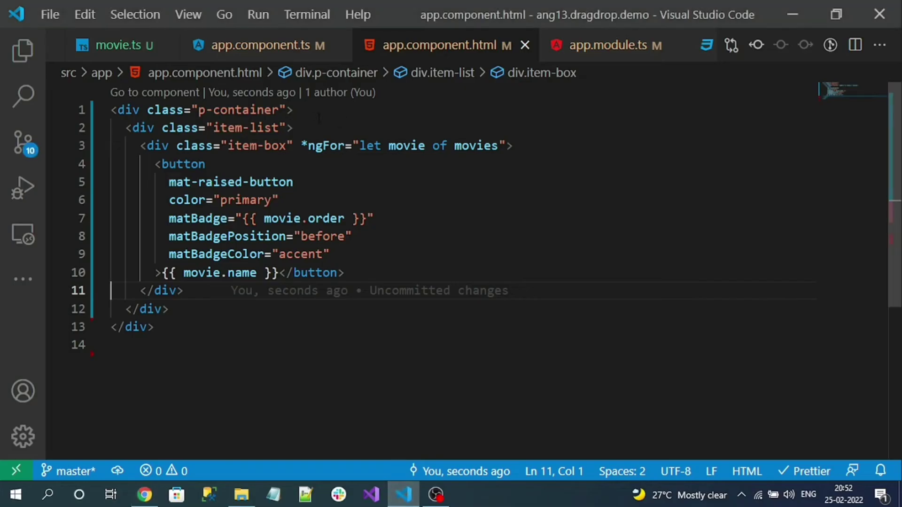
- Change Black Panther's order from 1 to 2, save, and check the 0, 1, 2 badges in Chrome
left_click(259, 46)
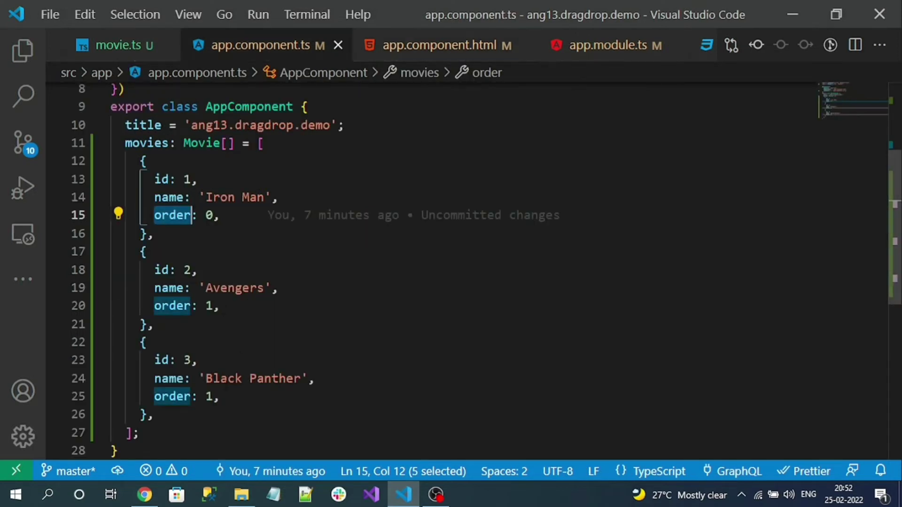
key("Down")
key("Down")
key("Down")
key("Right")
key("Right")
key("Right")
key("BackSpace")
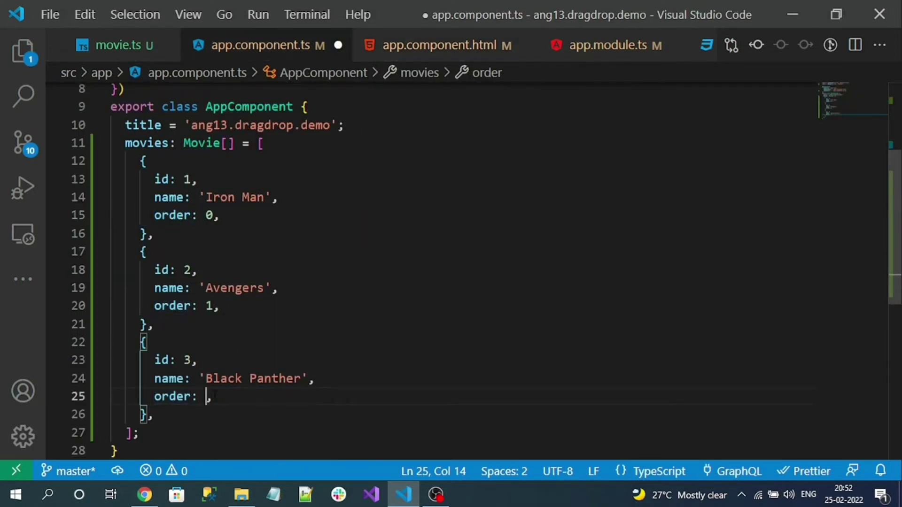
type("2")
key("ctrl+s")
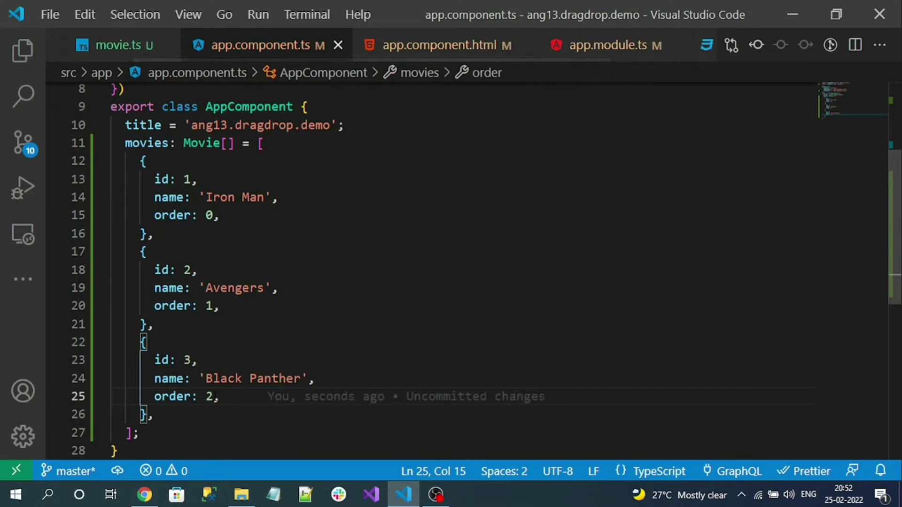
key("alt+Tab")
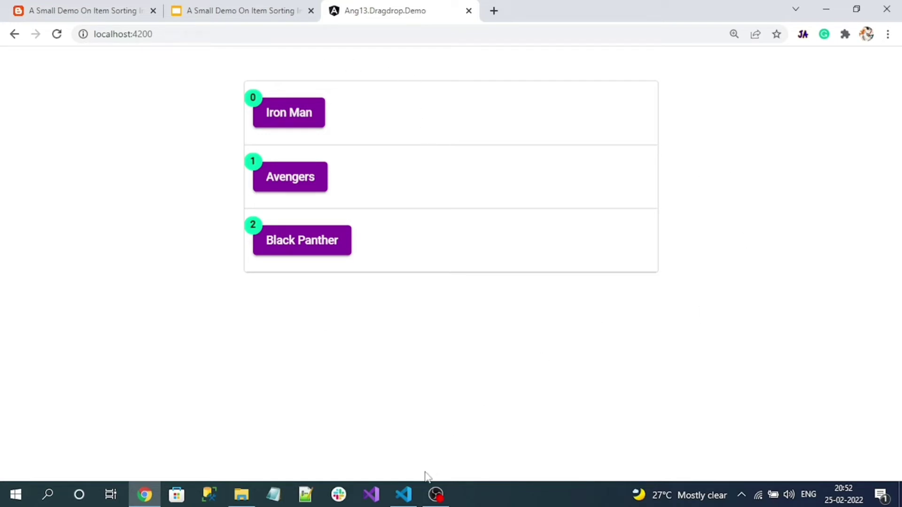
left_click(407, 500)
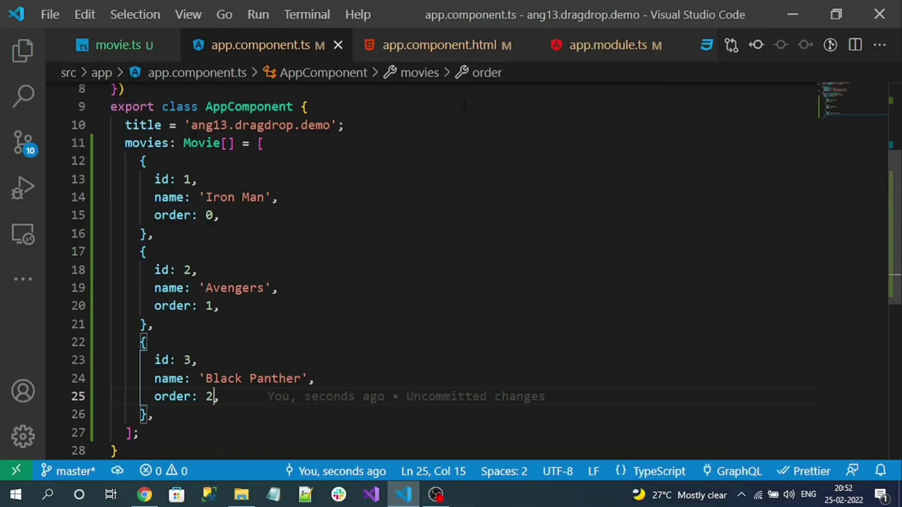
- Open app.module.ts through quick file search
left_click(443, 48)
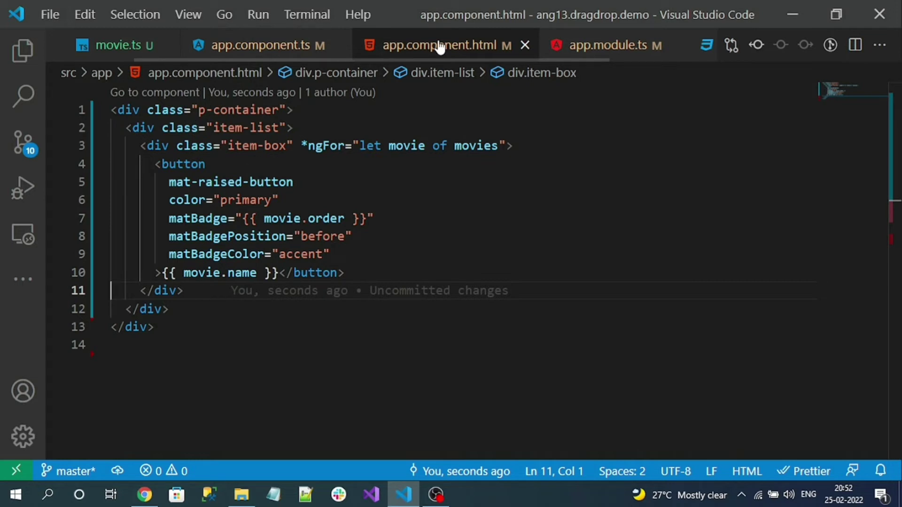
key("ctrl+p")
key("Down")
key("Down")
key("Return")
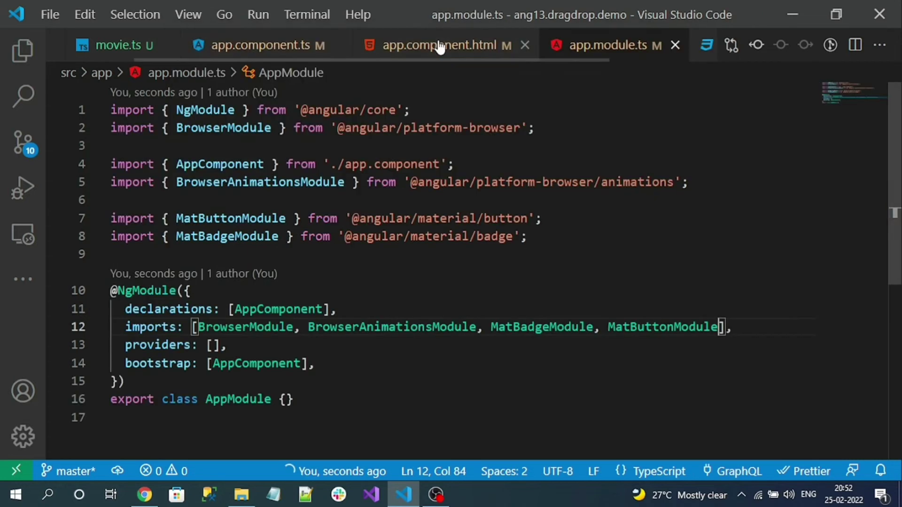
left_click(549, 238)
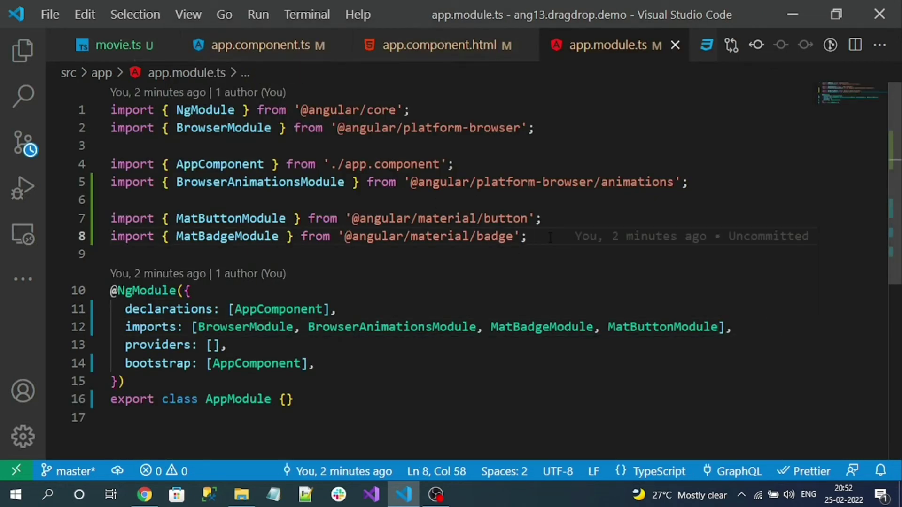
key("Return")
type("imp")
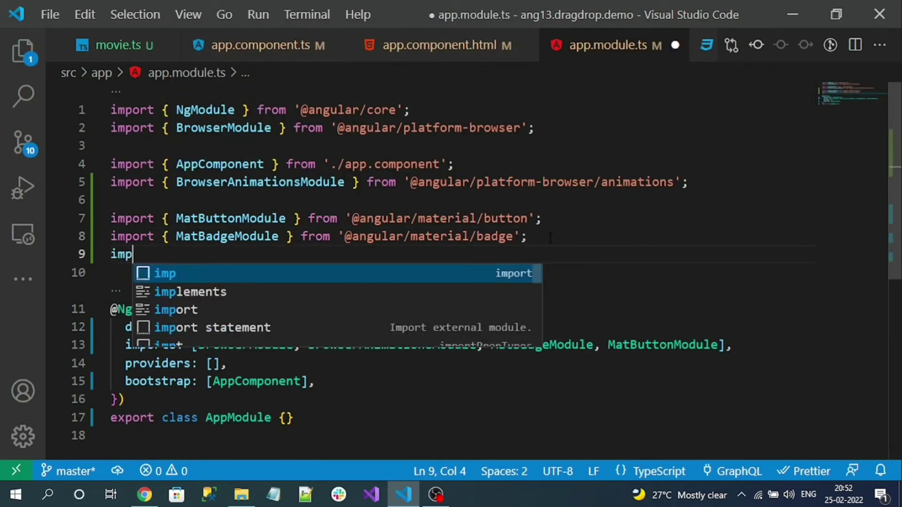
type("ort {} from '@angular/cdk/drag-drop")
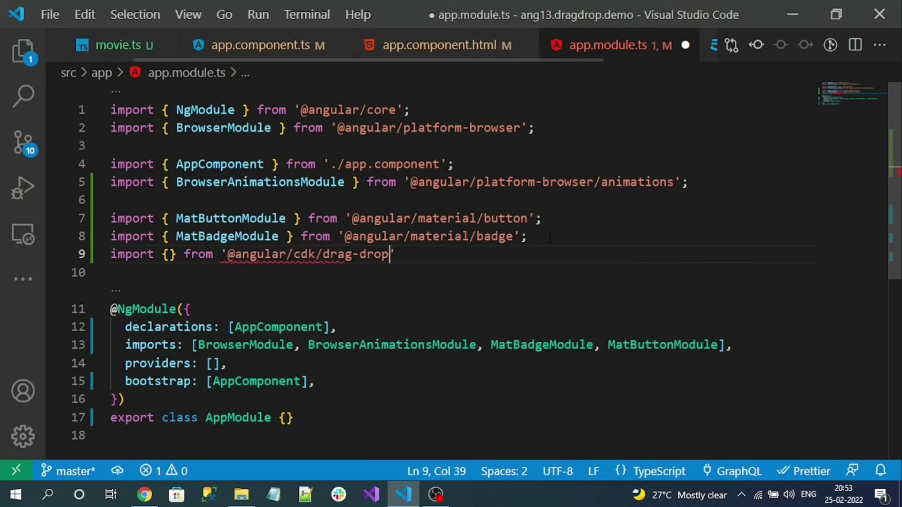
type("';")
key("Home")
key("Right")
key("Right")
key("Right")
type("Dro")
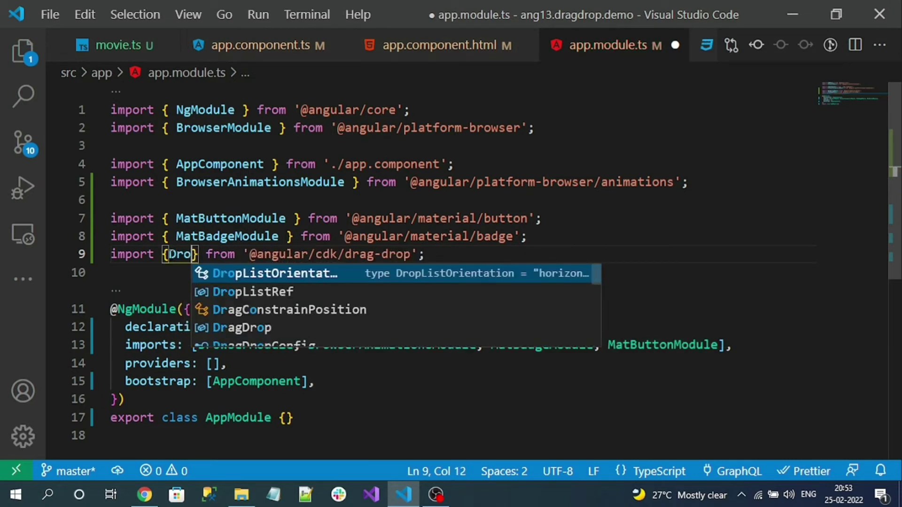
type("ga")
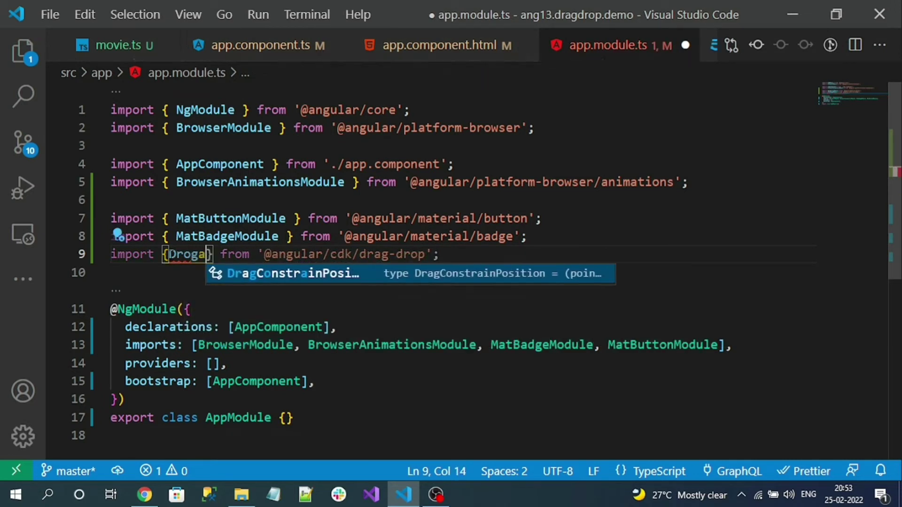
key("BackSpace")
type("Dr")
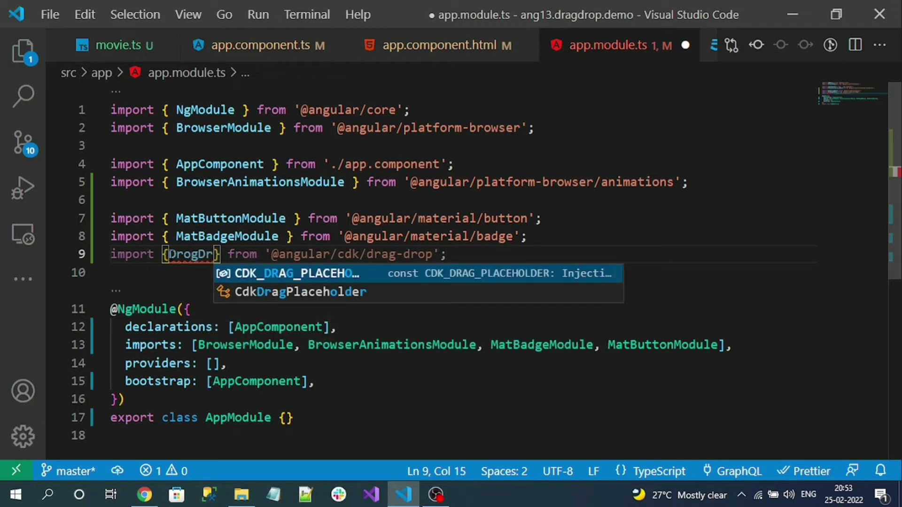
key("BackSpace")
key("Return")
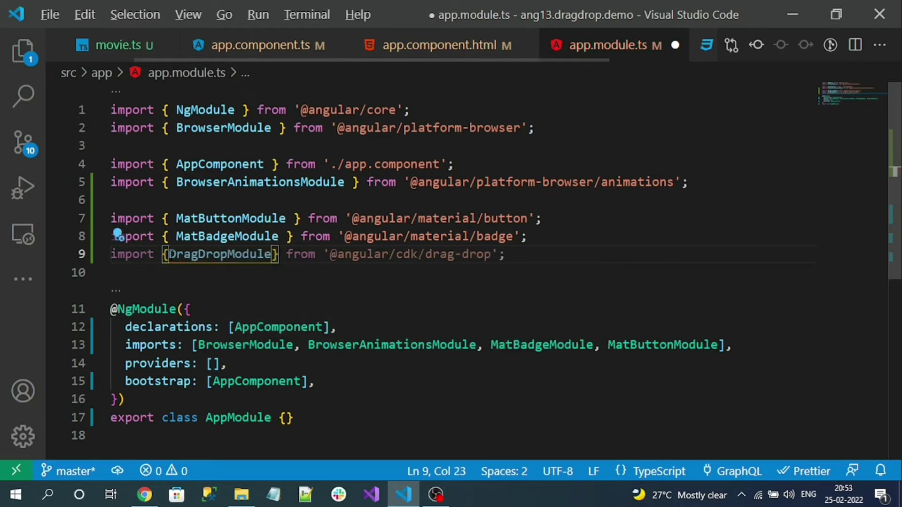
key("shift+alt+f")
- Review the DragDropModule name and the cdk and material import paths
double_click(233, 254)
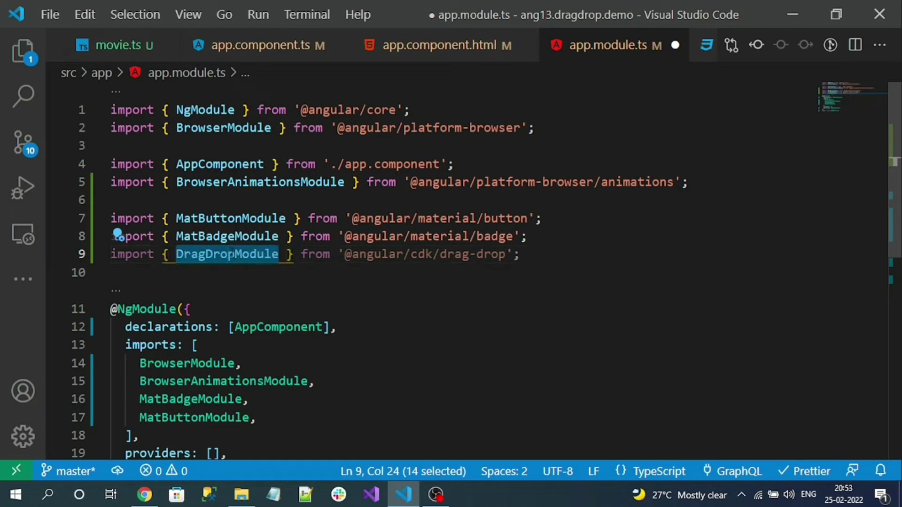
double_click(421, 254)
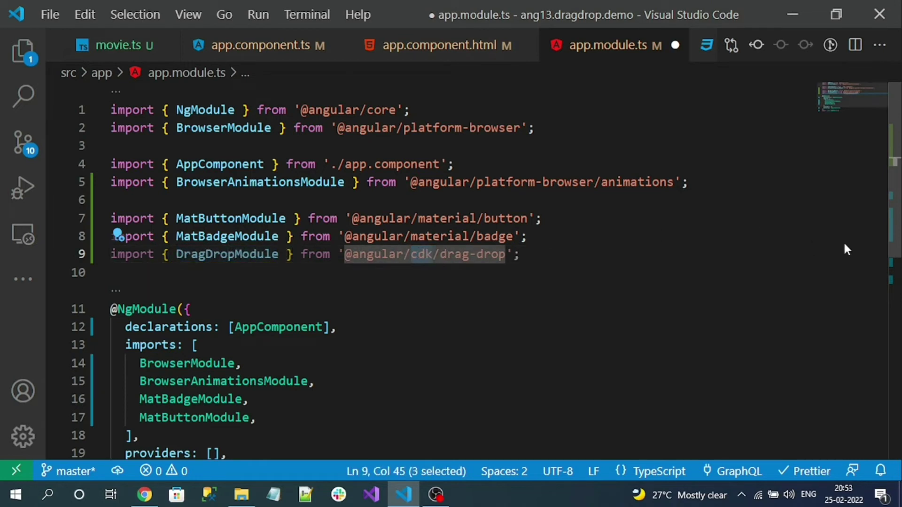
scroll(845, 246, "down", 1)
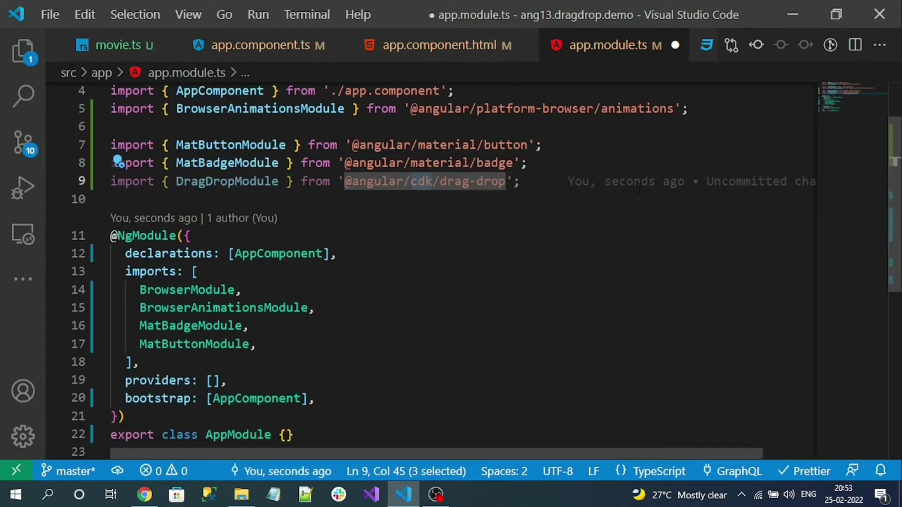
double_click(484, 181)
double_click(454, 163)
scroll(875, 198, "down", 3)
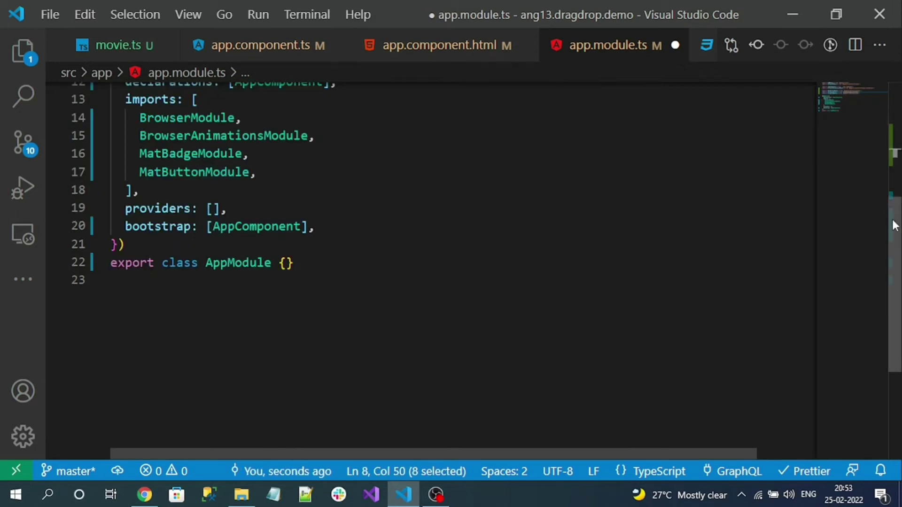
scroll(897, 176, "up", 2)
- Add DragDropModule to the imports array after MatButtonModule and save app.module.ts
left_click(296, 278)
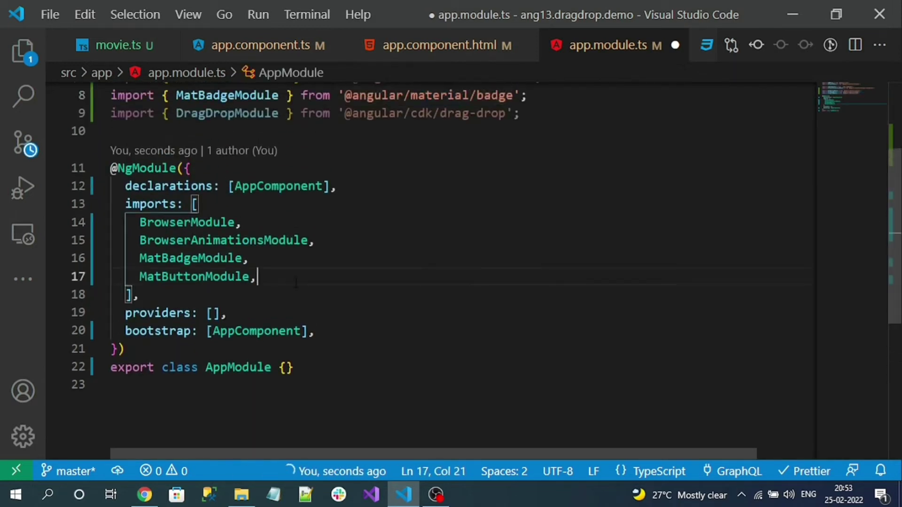
key("Return")
type("Dr")
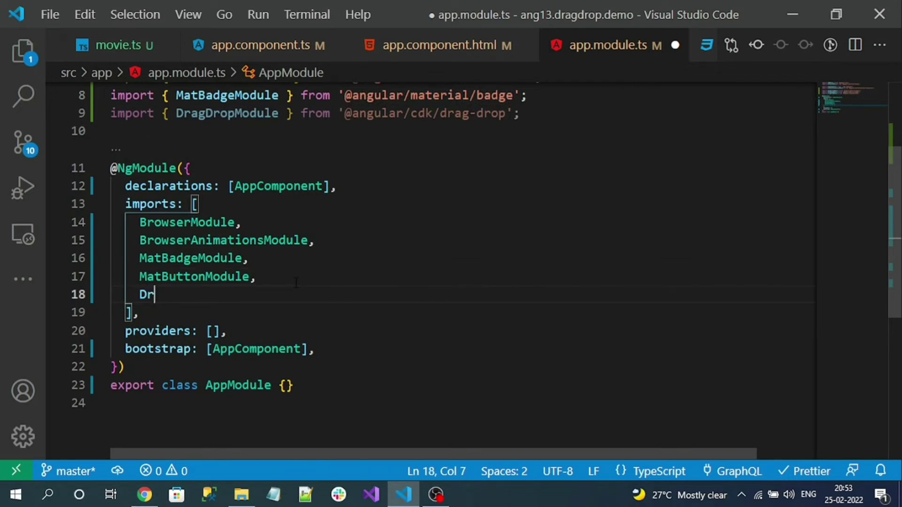
type("ag")
key("Return")
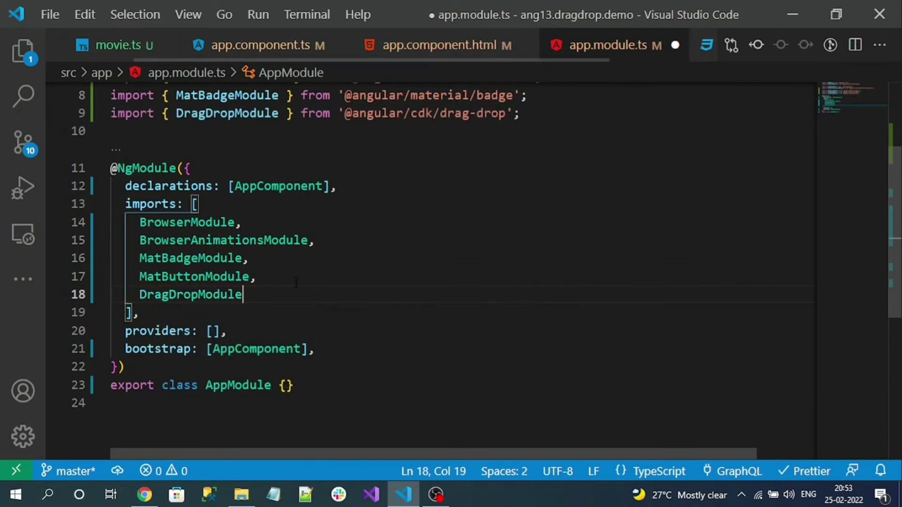
key("ctrl+s")
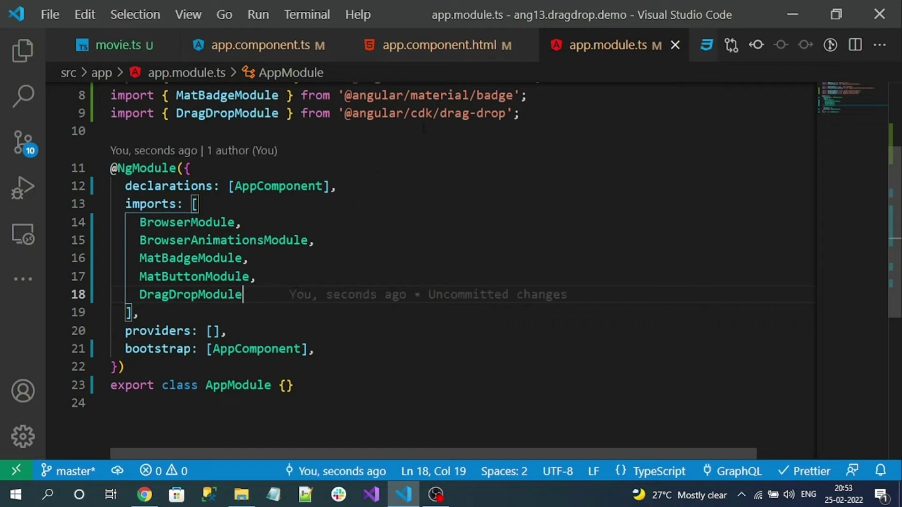
- Select the item-box div block in app.component.html and compare with the running app
left_click(486, 49)
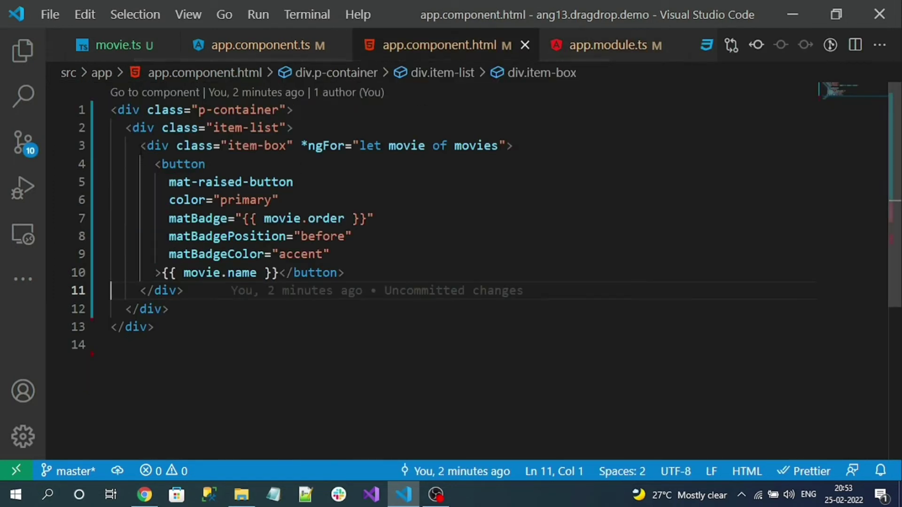
left_click_drag(140, 146, 230, 296)
left_click(145, 495)
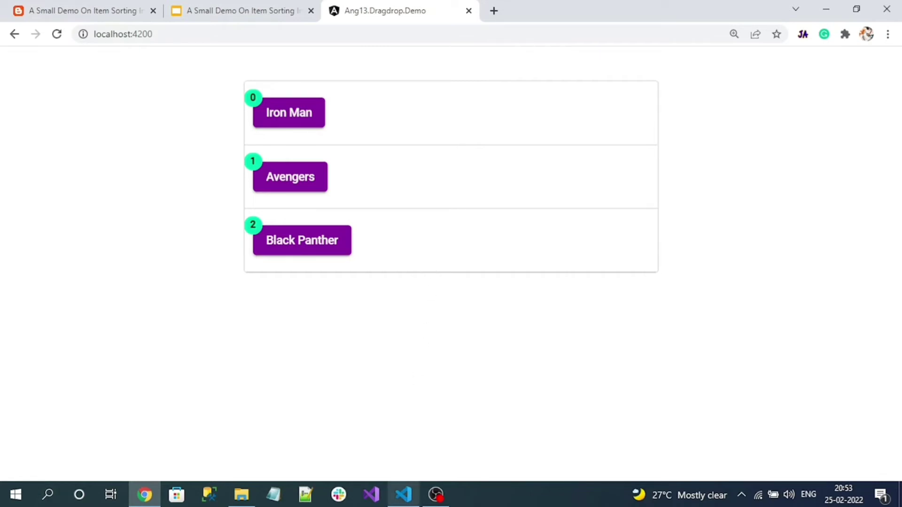
left_click(404, 494)
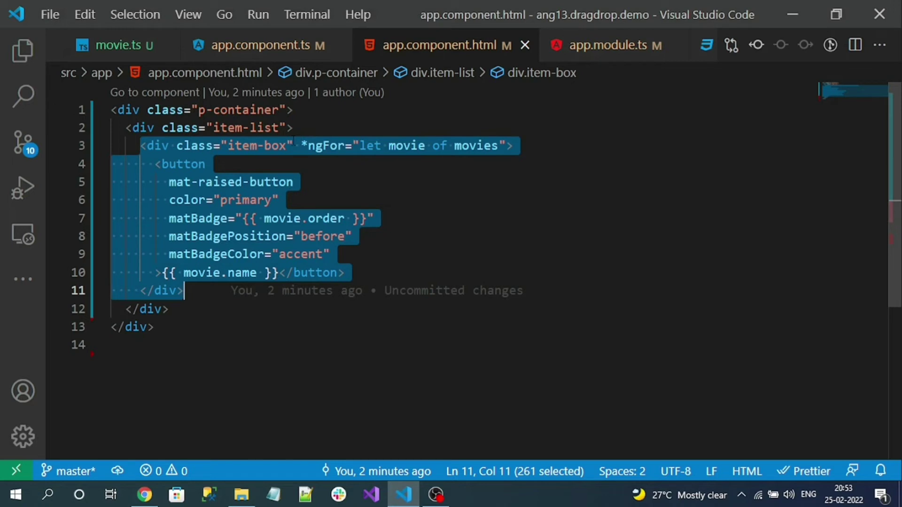
- Add cdkDrag to the item-box div and save app.component.html
left_click(293, 145)
type("cd")
key("Down")
key("Down")
key("Up")
key("Return")
key("ctrl+s")
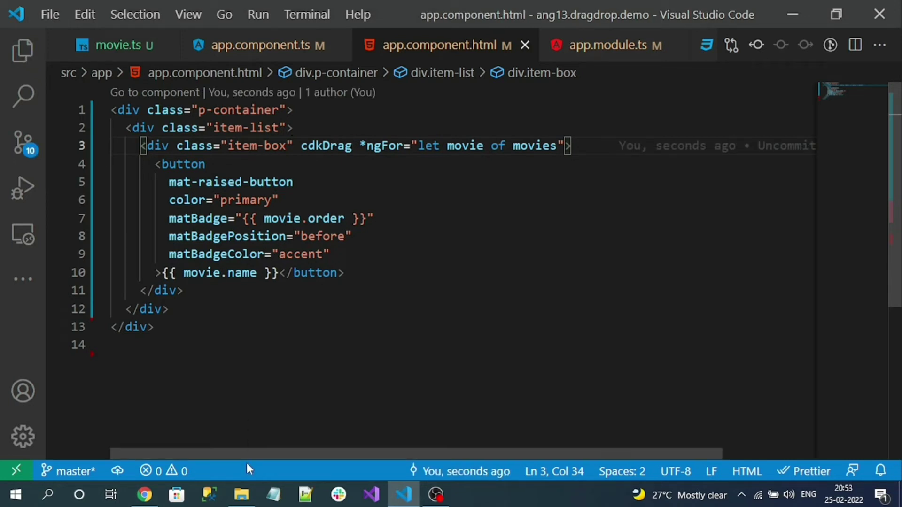
- Test dragging Avengers and Iron Man in Chrome; they snap back to order
left_click(143, 494)
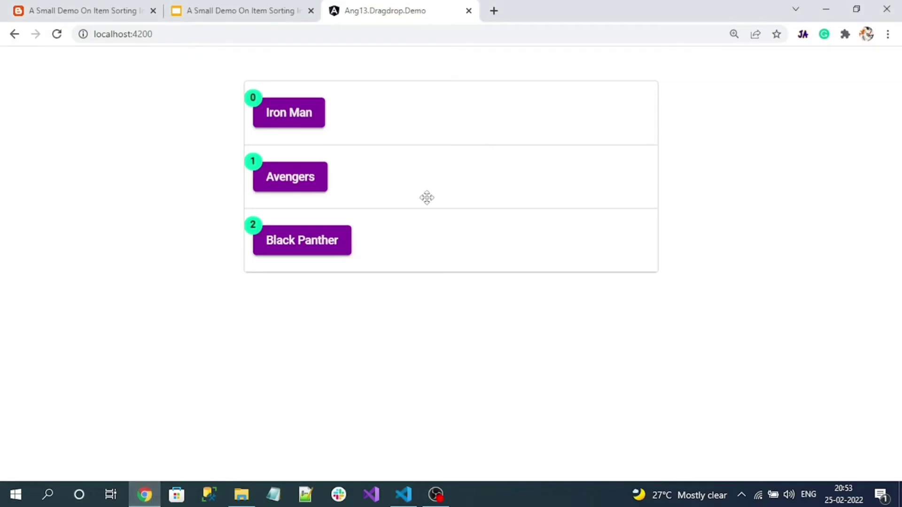
mouse_move(427, 198)
left_mouse_down()
mouse_move(662, 272)
mouse_move(377, 227)
left_mouse_up()
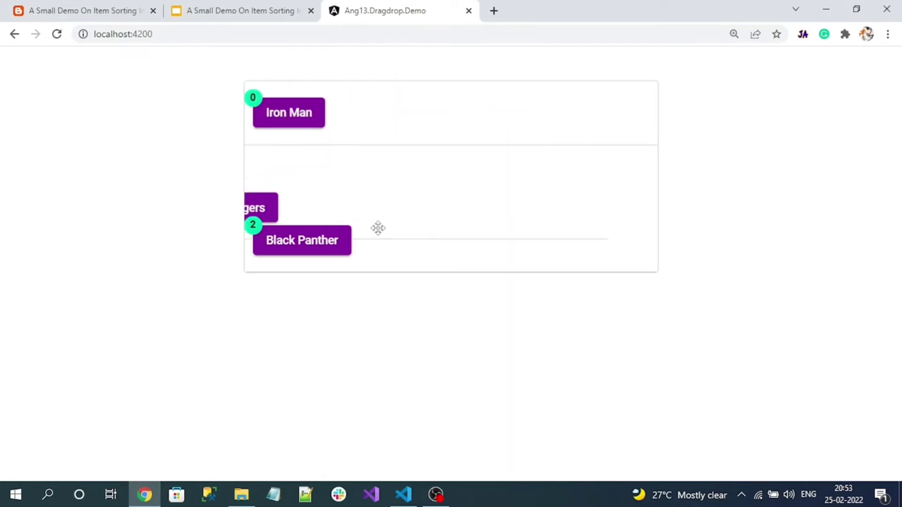
left_click_drag(378, 227, 421, 152)
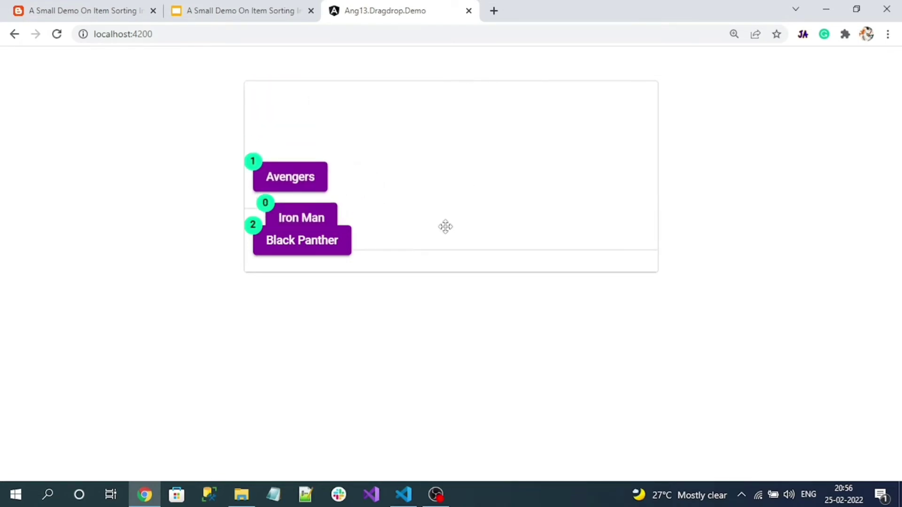
mouse_move(442, 236)
left_mouse_down()
mouse_move(451, 86)
mouse_move(431, 159)
mouse_move(435, 101)
mouse_move(446, 200)
mouse_move(440, 127)
left_mouse_up()
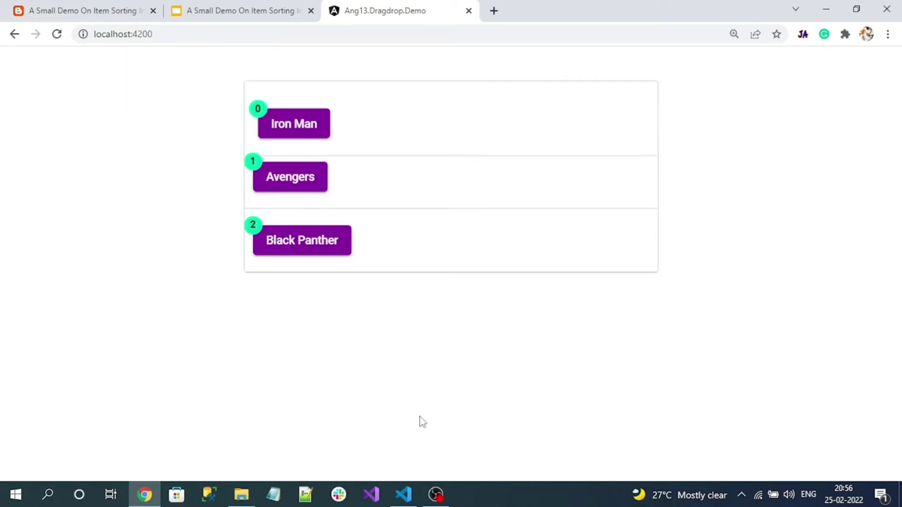
left_click(403, 495)
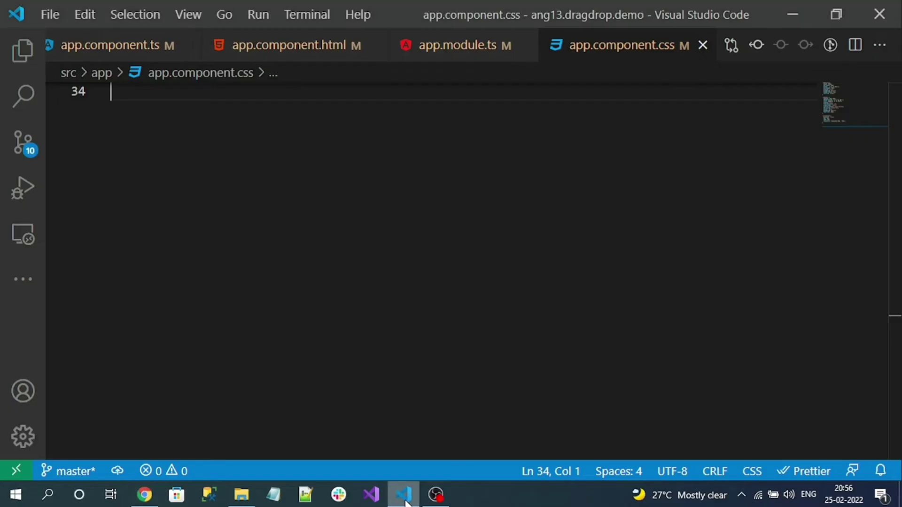
- Add cdkDropList to the item-list div and save app.component.html
left_click(278, 48)
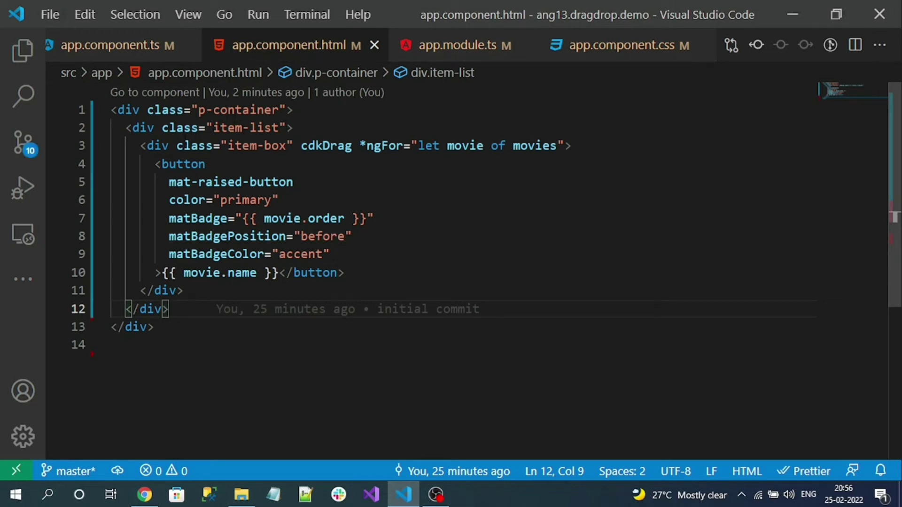
left_click(285, 127)
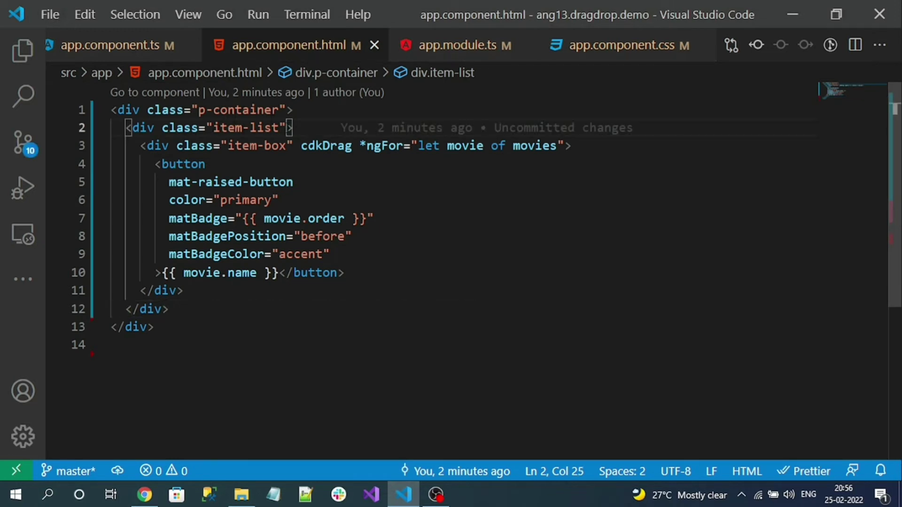
type("cd")
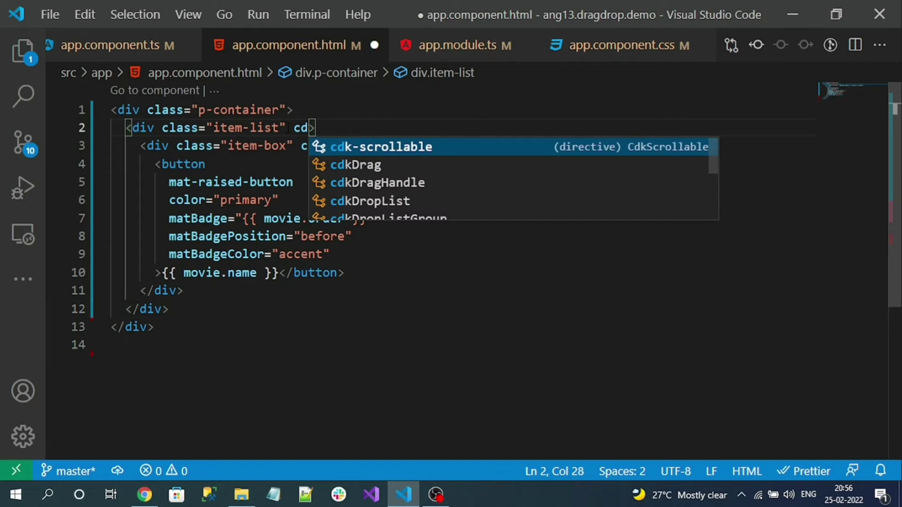
type("k")
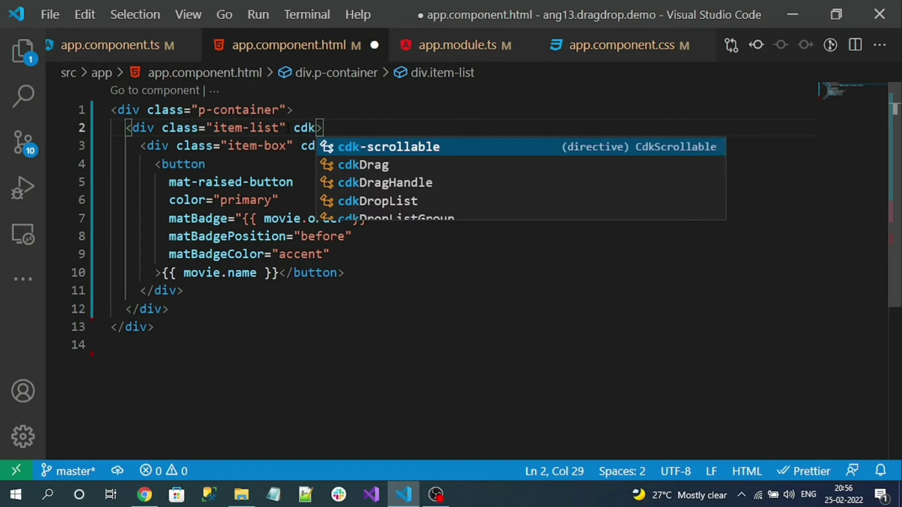
type("dr")
key("Down")
key("Down")
key("Return")
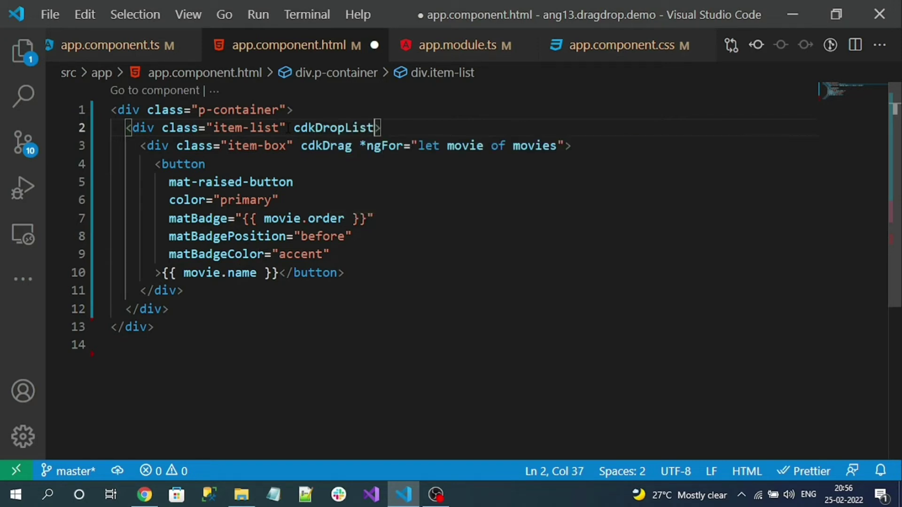
key("ctrl+s")
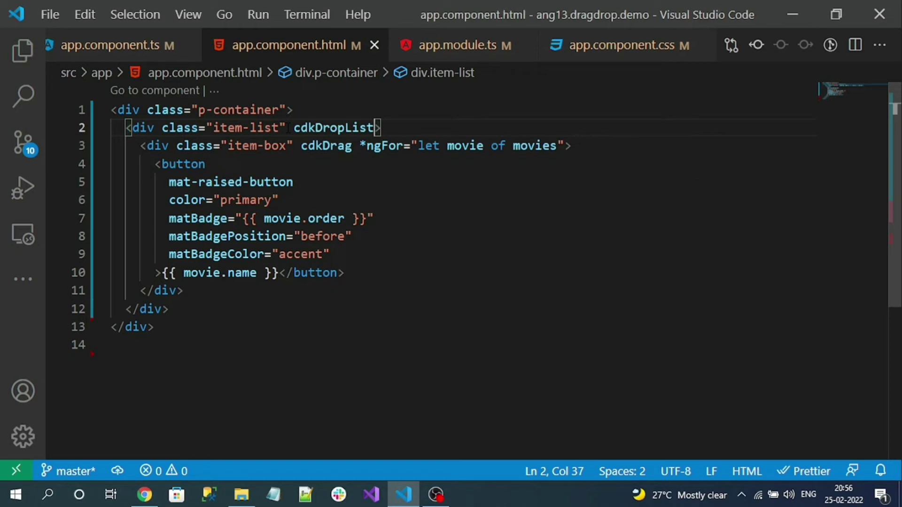
- Reload the app and try moving Iron Man lower in the list; the order stays original
left_click(144, 495)
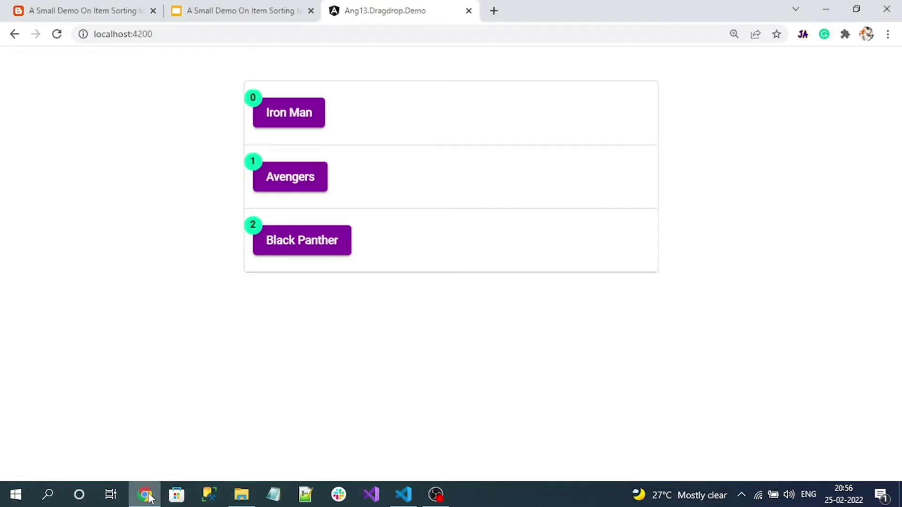
left_click(57, 34)
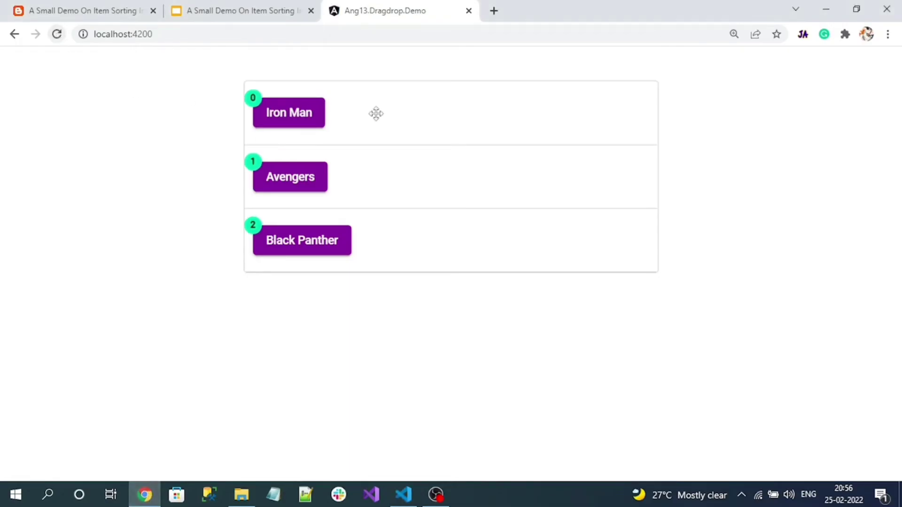
mouse_move(417, 116)
left_mouse_down()
mouse_move(409, 244)
mouse_move(415, 88)
mouse_move(395, 245)
mouse_move(385, 232)
left_mouse_up()
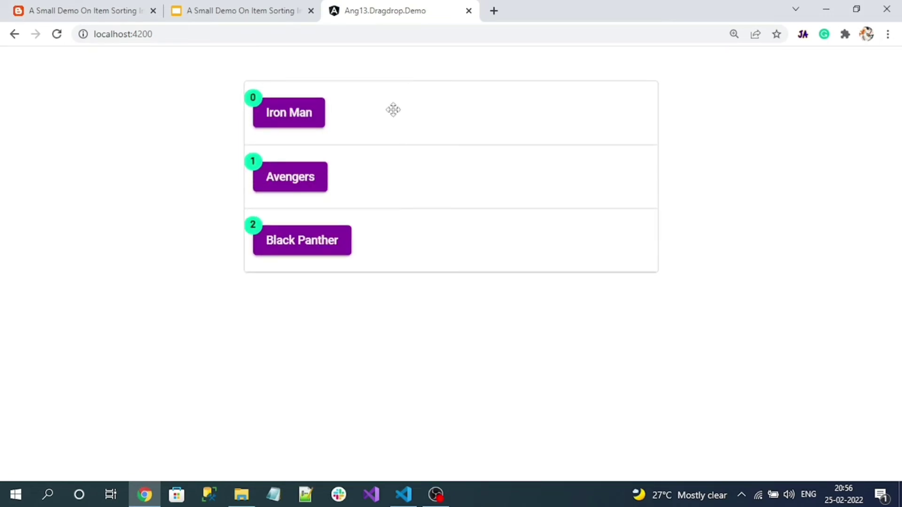
left_click_drag(386, 120, 395, 237)
left_click_drag(388, 109, 391, 222)
mouse_move(392, 122)
left_mouse_down()
mouse_move(394, 257)
mouse_move(391, 239)
left_mouse_up()
left_click(403, 495)
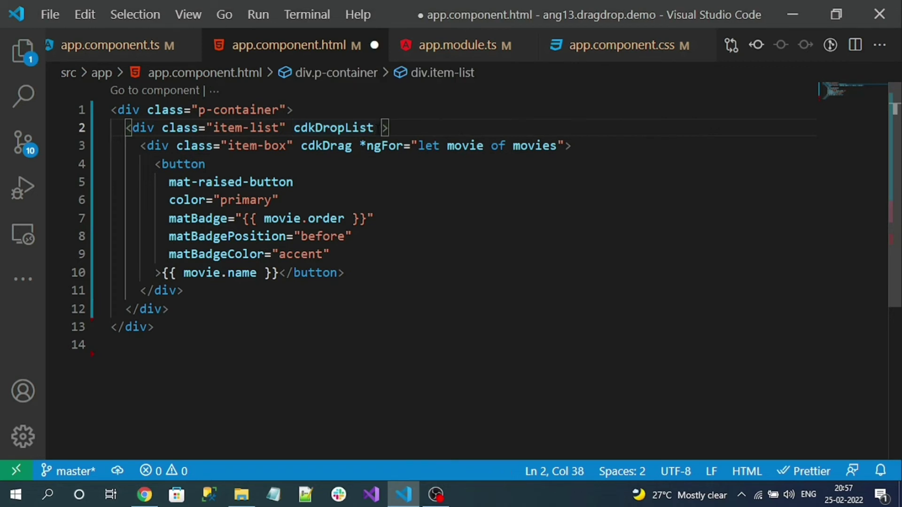
type("()")
- Bind the item list's (cdkDropListDropped) event to drop($event) and save the template
key("Left")
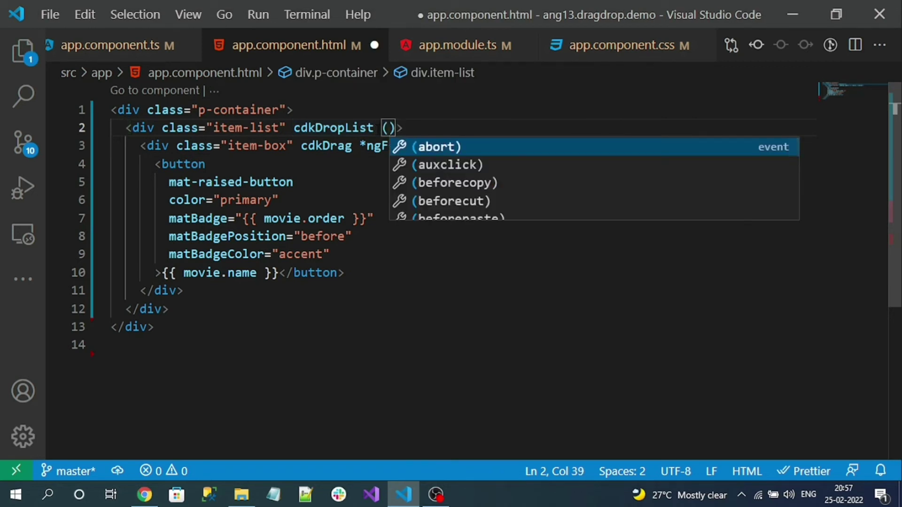
type("cd")
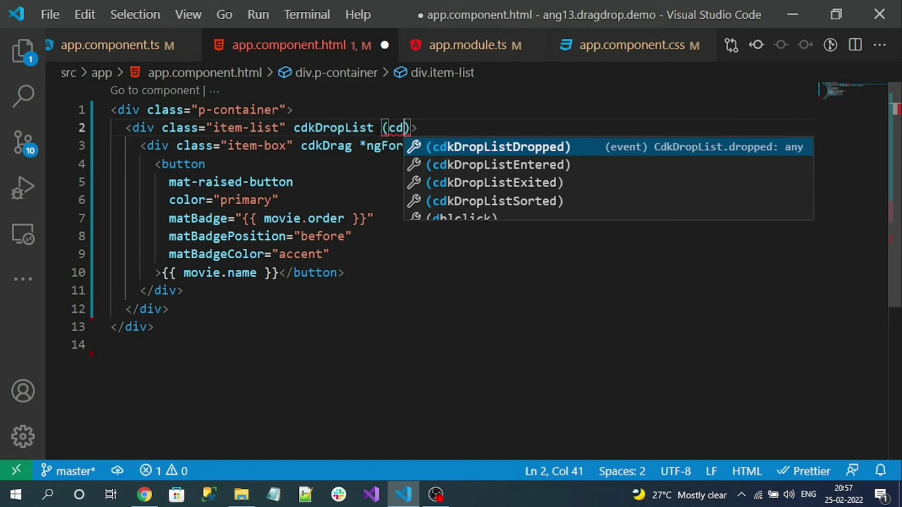
key("Return")
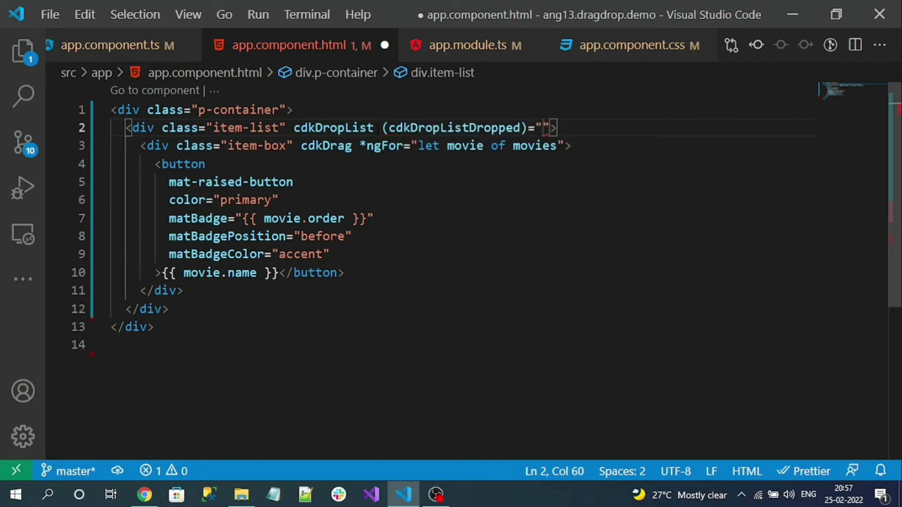
type("drop()")
key("Left")
type("$event")
key("ctrl+s")
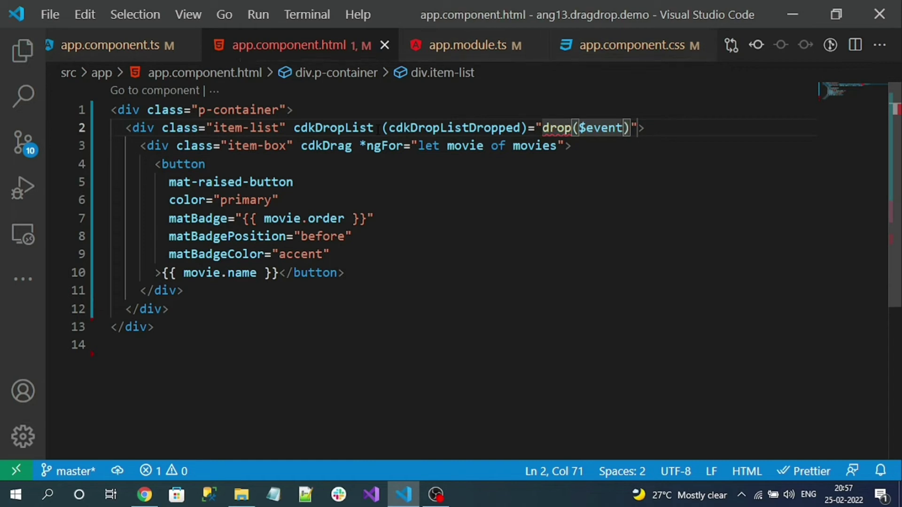
double_click(556, 128)
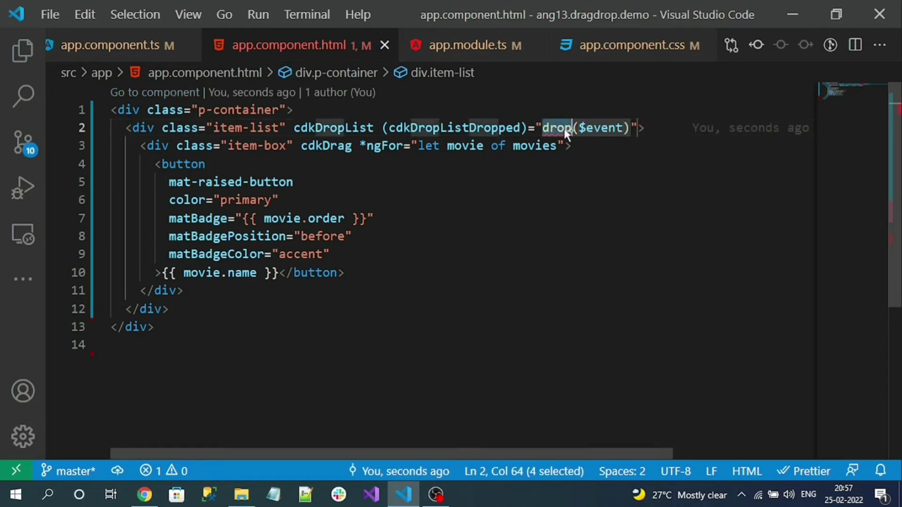
- Add an empty drop() method below the movies array in app.component.ts
left_click(466, 44)
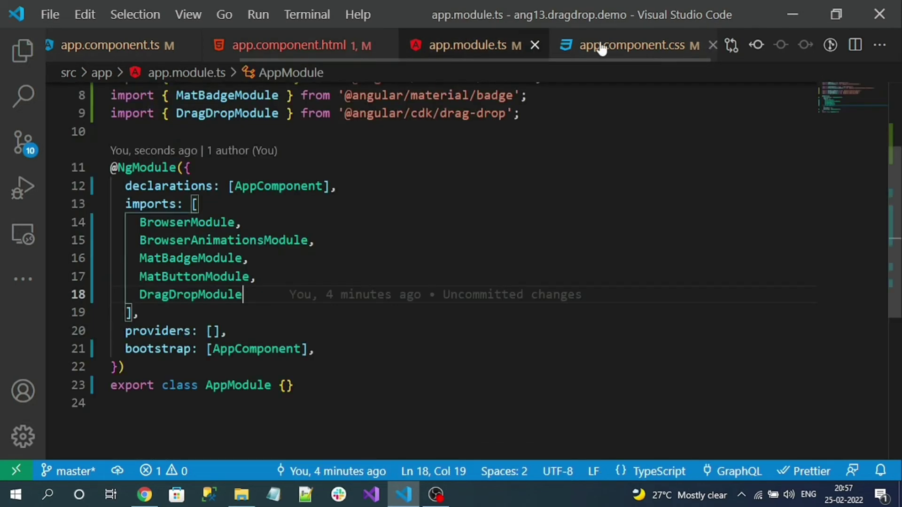
left_click(139, 53)
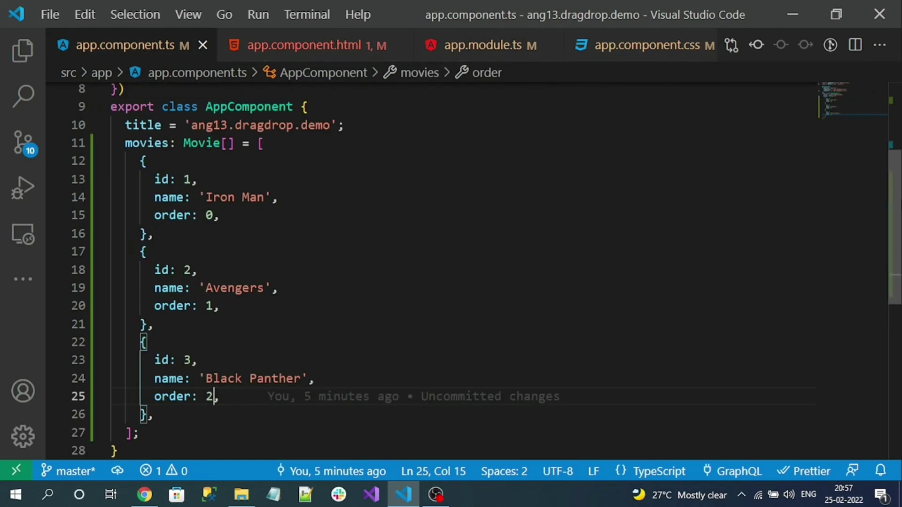
scroll(451, 268, "down", 2)
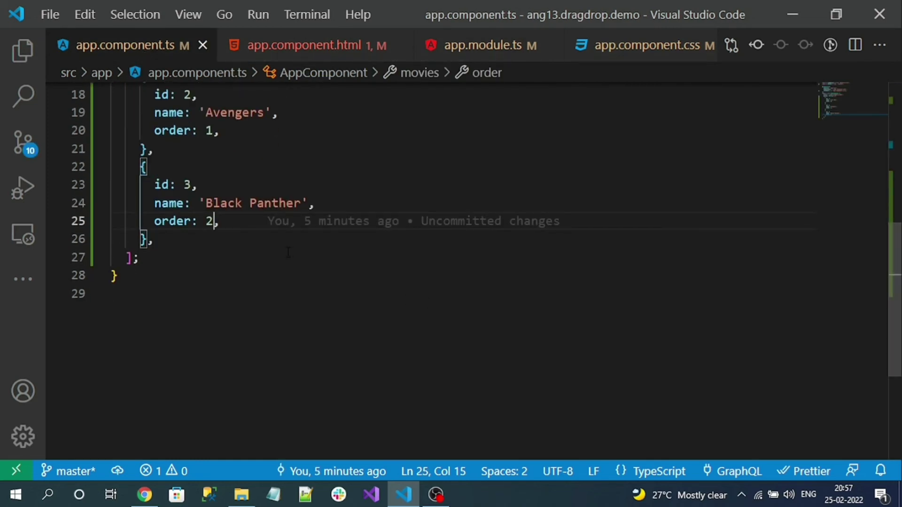
left_click(203, 260)
key("Return")
key("Return")
type("drop(){")
key("Return")
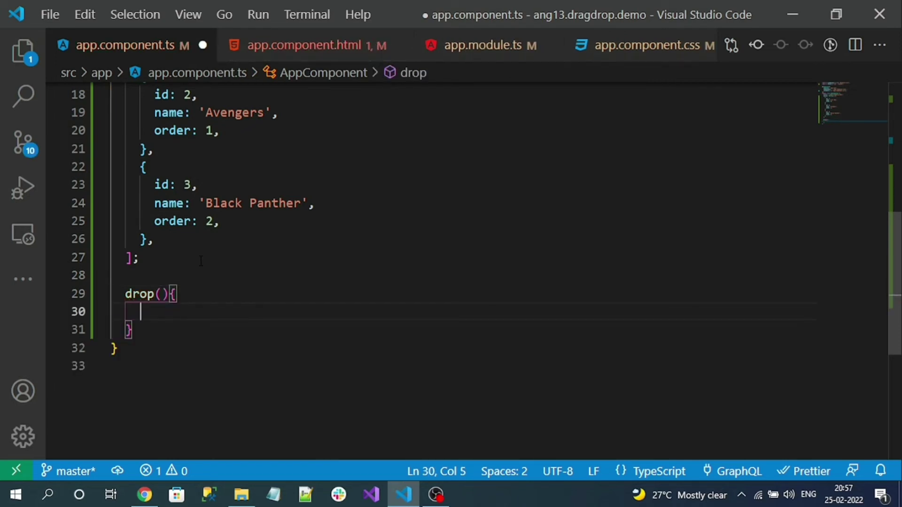
left_click(162, 294)
type("event: ")
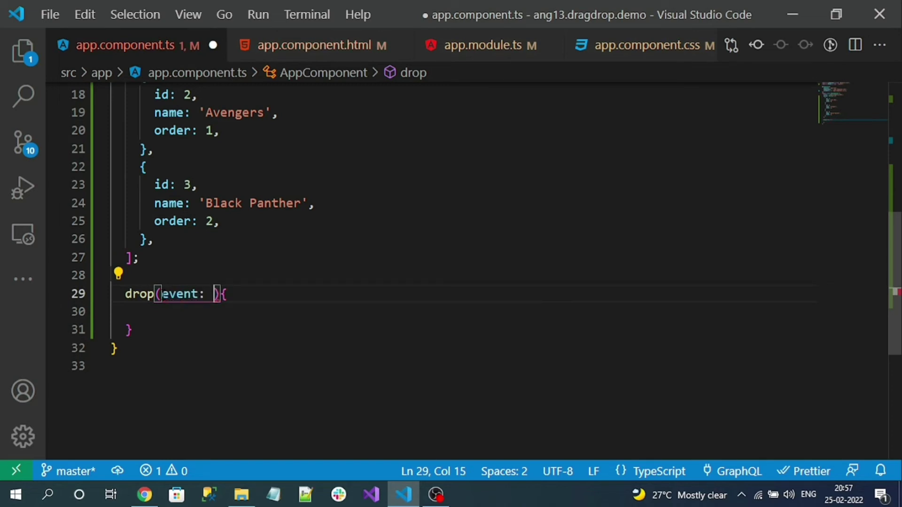
type("cd")
key("BackSpace")
key("BackSpace")
type("Cdk")
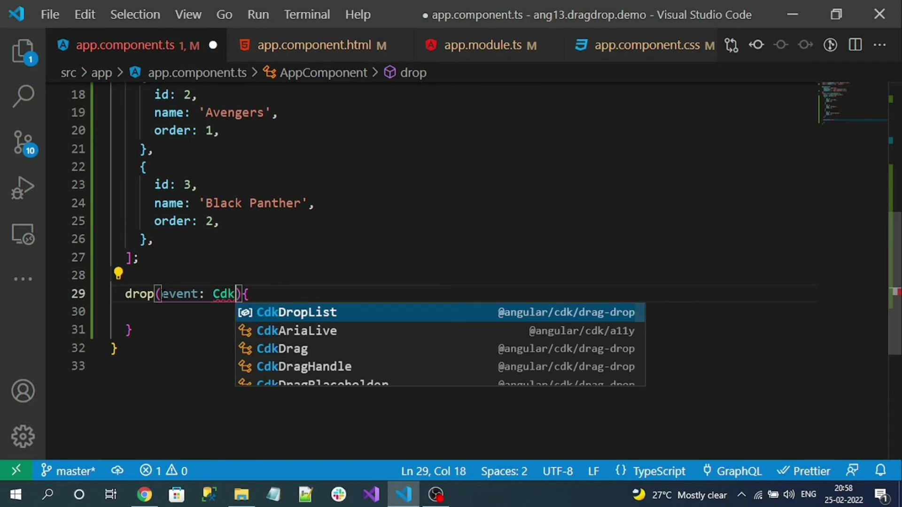
key("Return")
type("<string[]>")
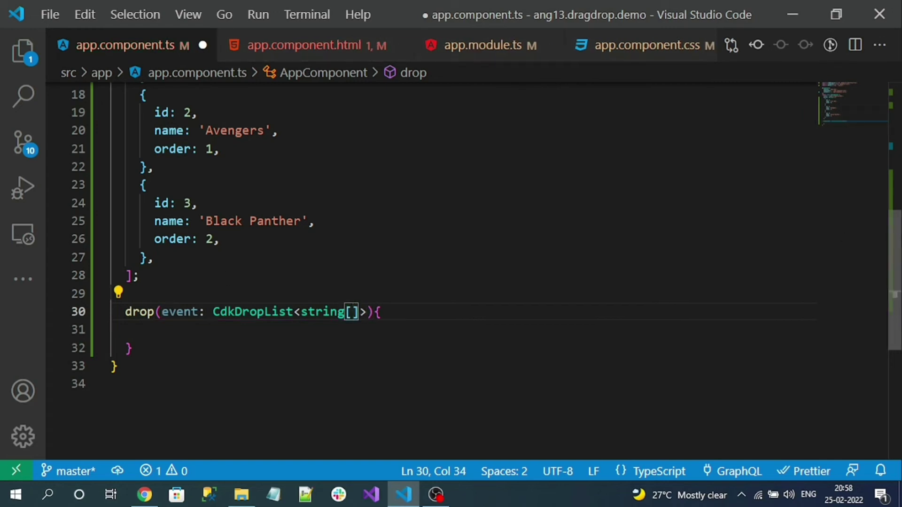
scroll(868, 232, "up", 4)
scroll(270, 88, "up", 2)
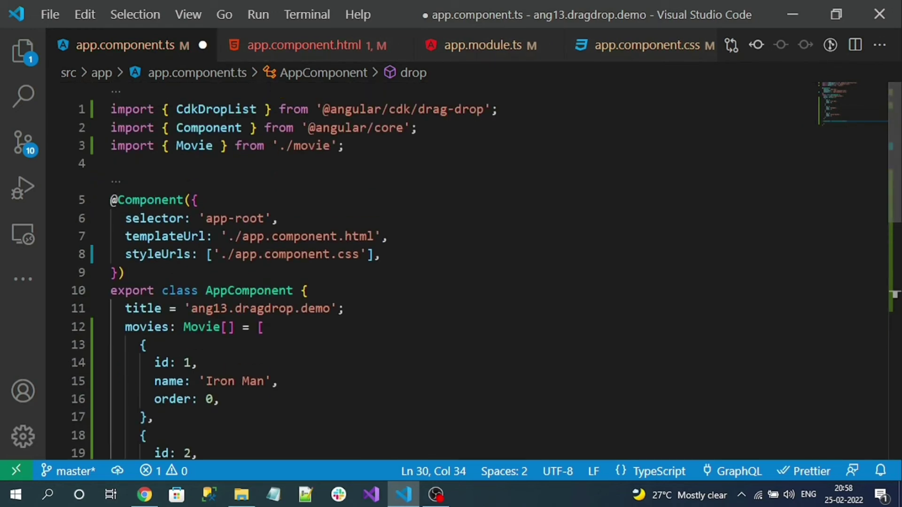
left_click(220, 109)
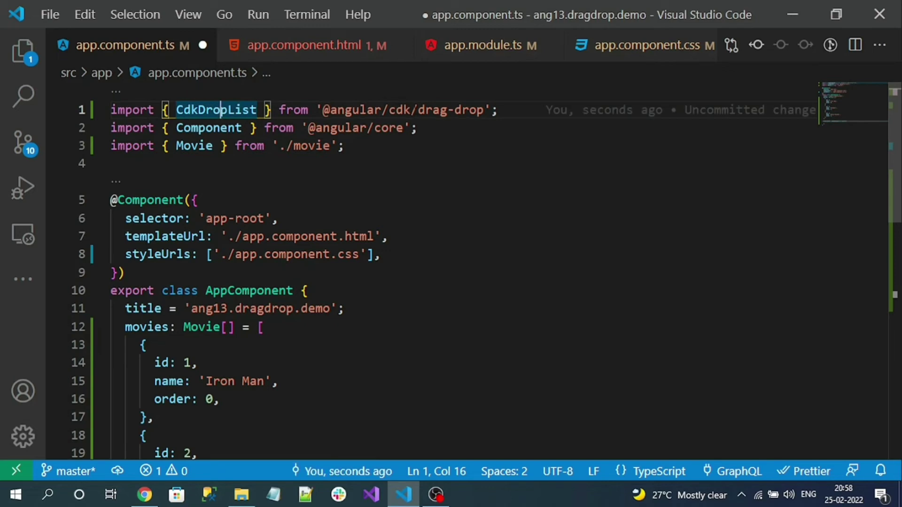
double_click(399, 109)
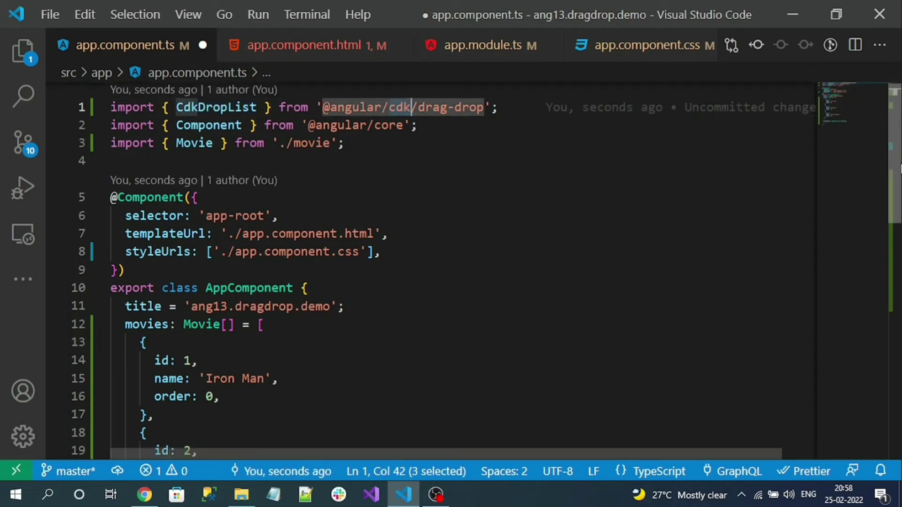
scroll(412, 110, "down", 5)
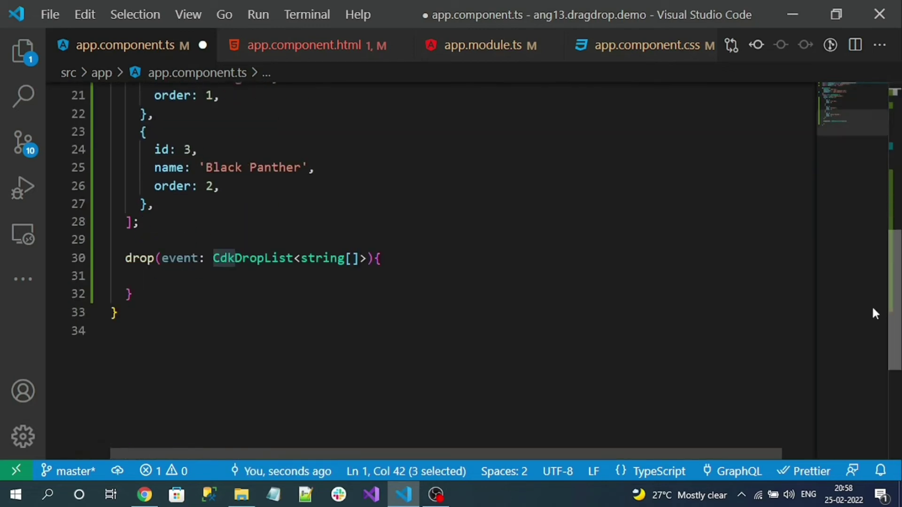
left_click(169, 282)
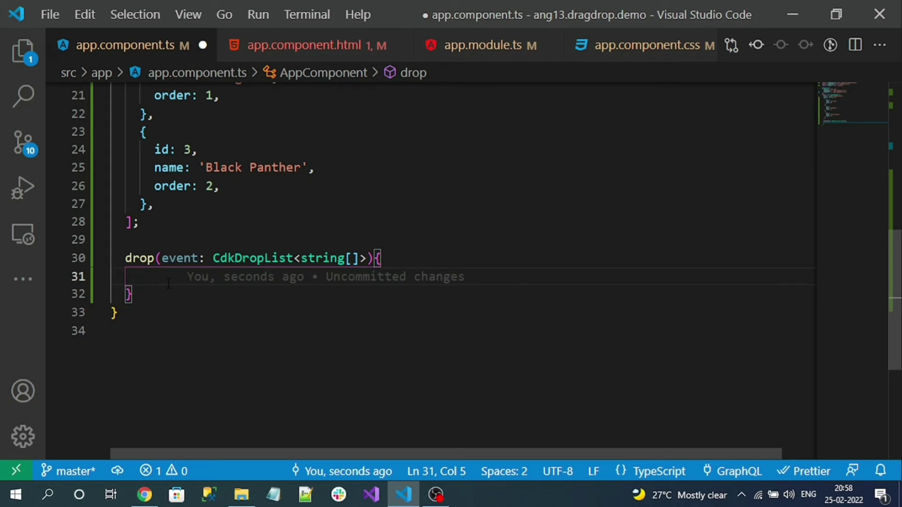
type("mo")
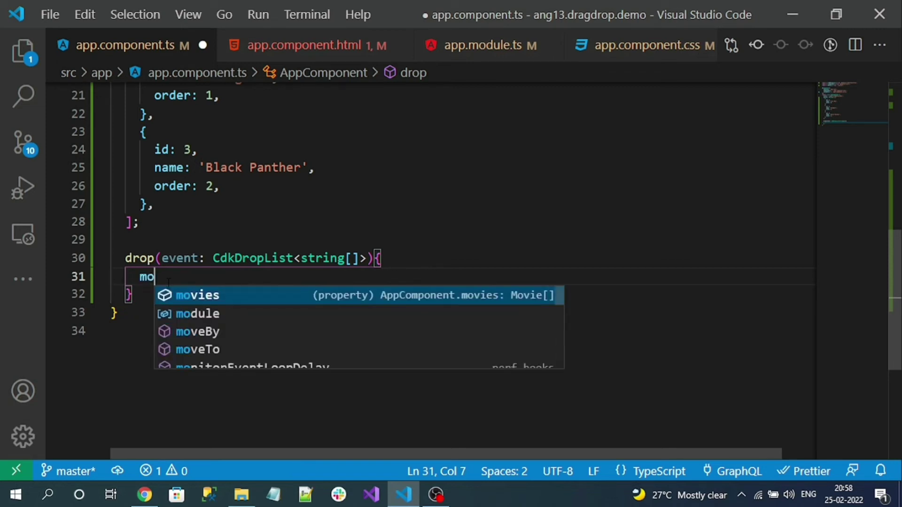
type("vi")
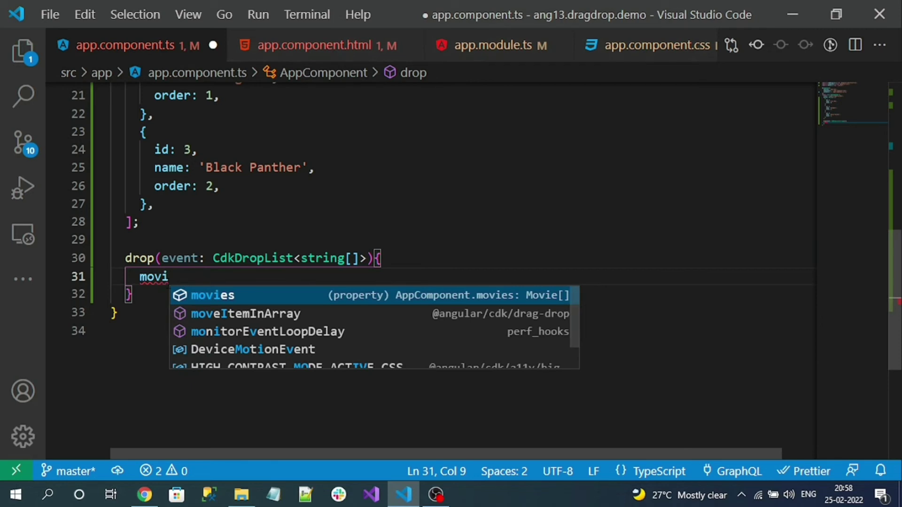
- Insert a moveItemInArray call inside drop with this.movies as its first argument
key("Down")
key("Return")
type("(")
left_click(372, 306)
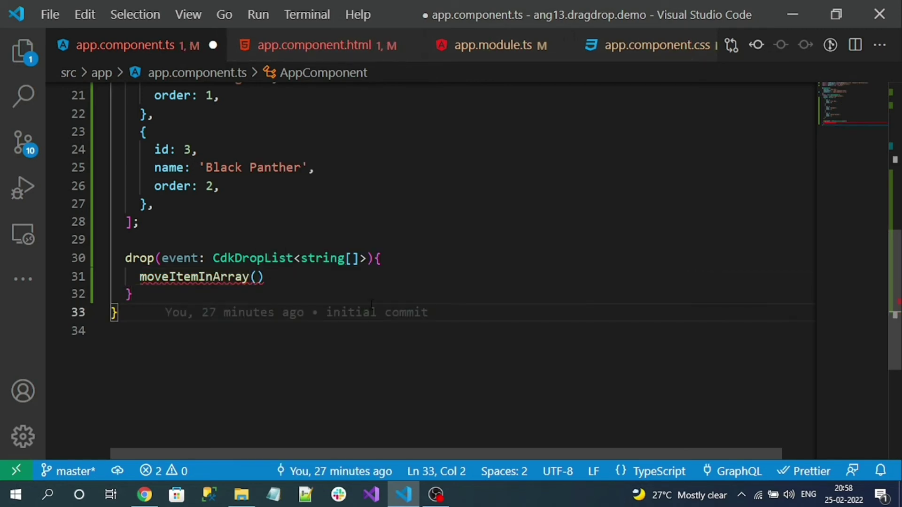
left_click(257, 277)
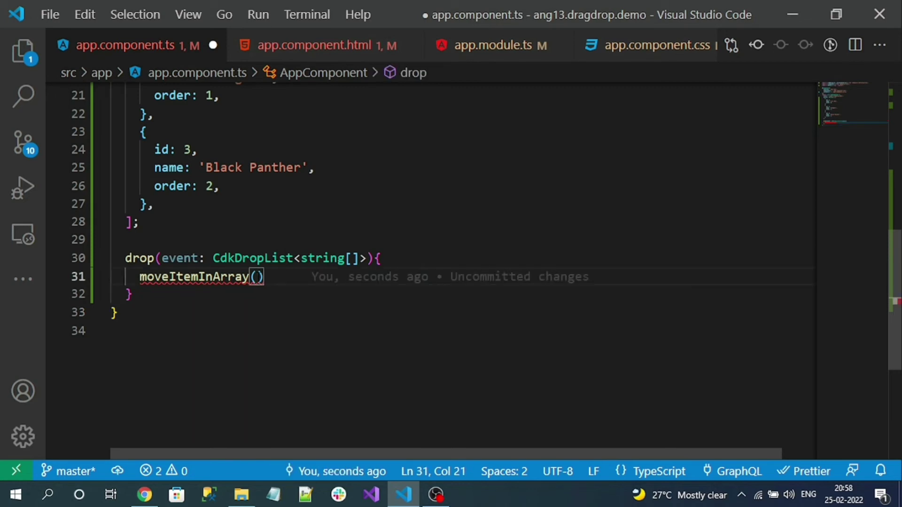
mouse_move(211, 277)
type("this.mo")
key("Return")
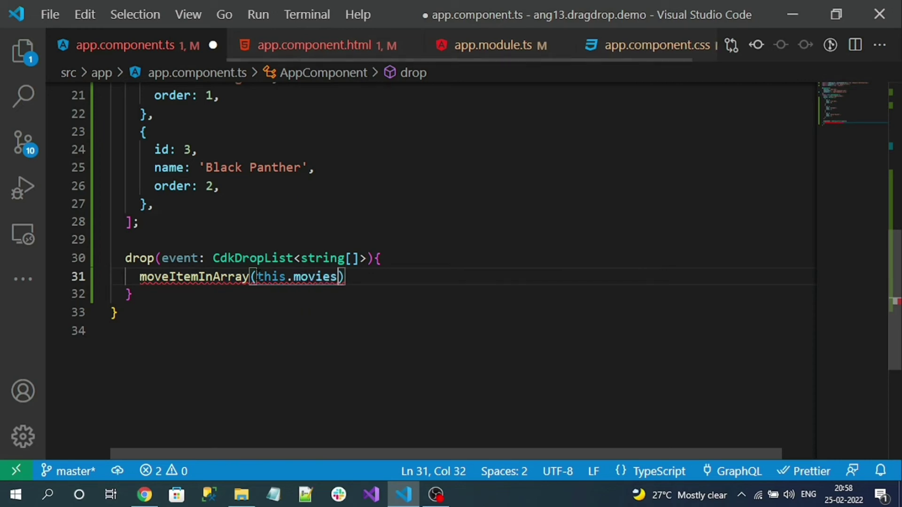
type(",")
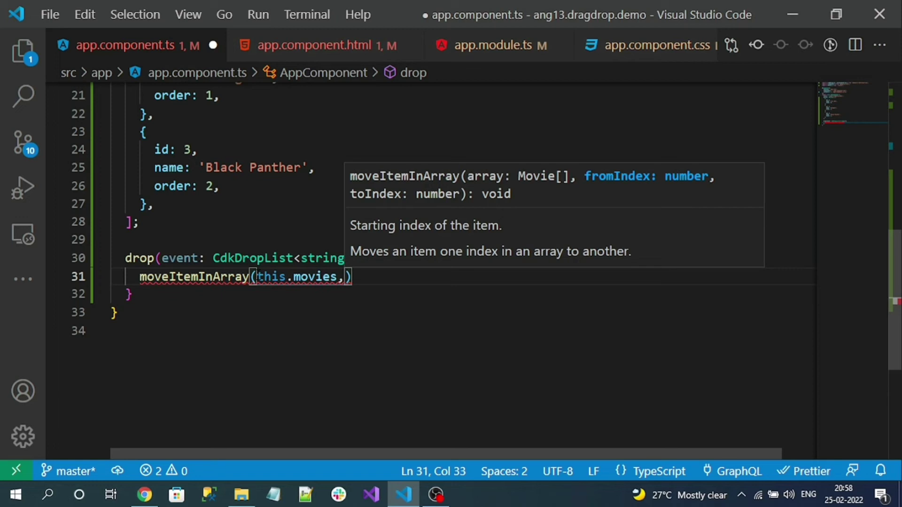
- Begin the second argument as event
double_click(139, 259)
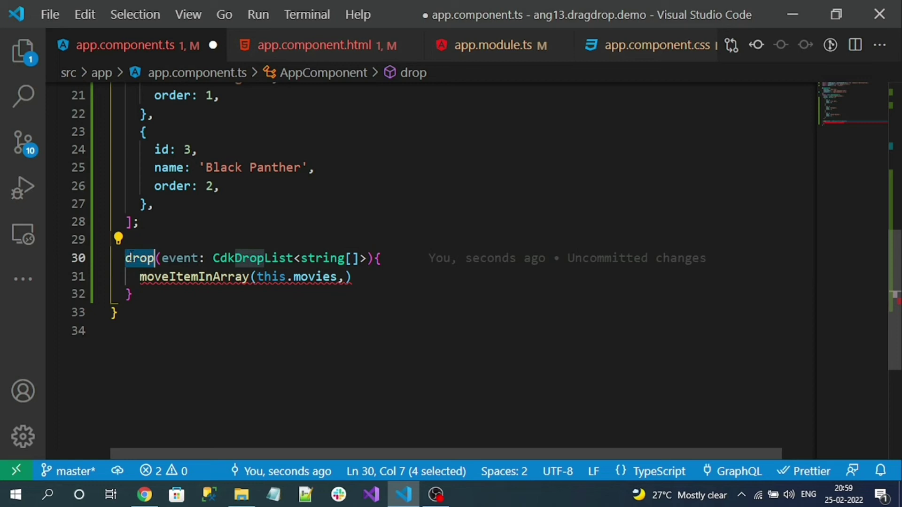
left_click(346, 276)
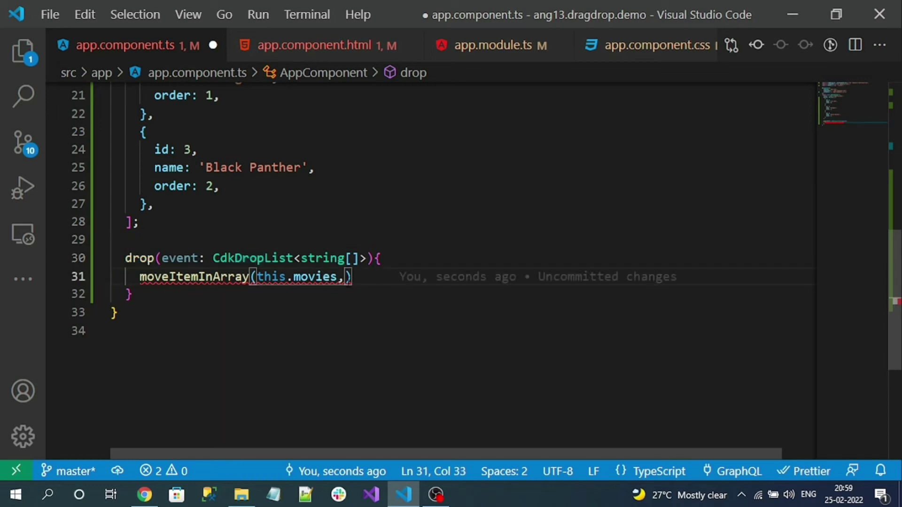
type("eve")
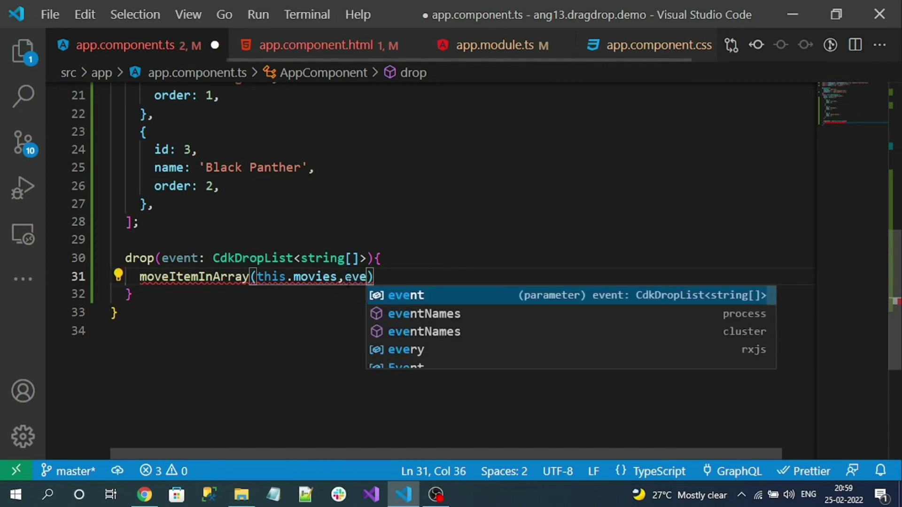
key("Return")
type(".")
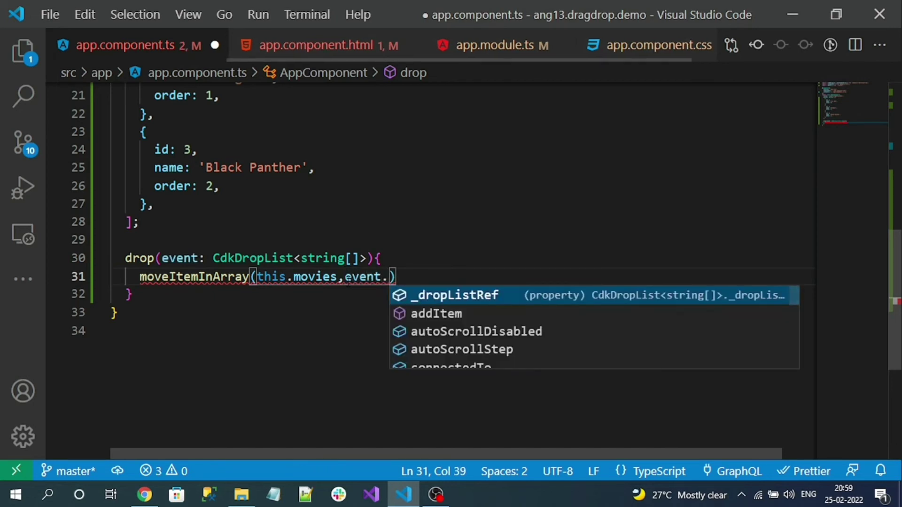
type("prev")
key("BackSpace")
key("BackSpace")
key("BackSpace")
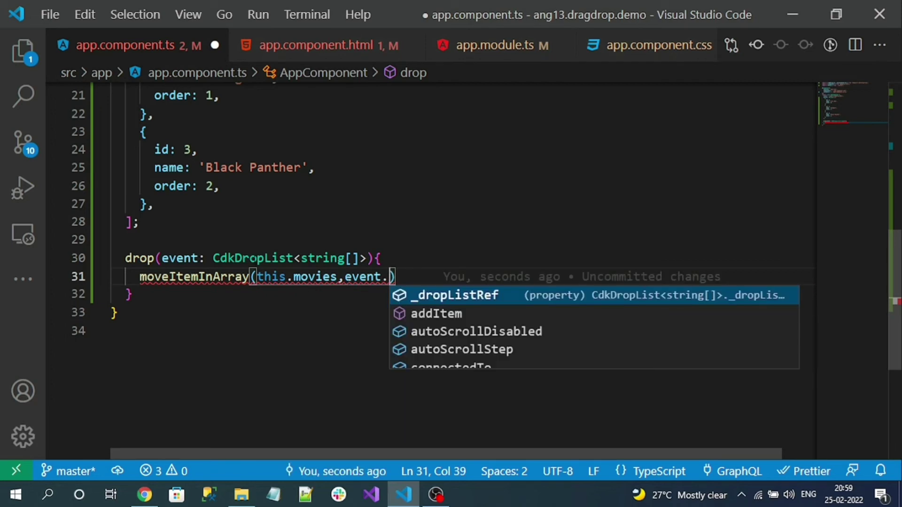
- Change the drop parameter type to CdkDragDrop and save
double_click(253, 258)
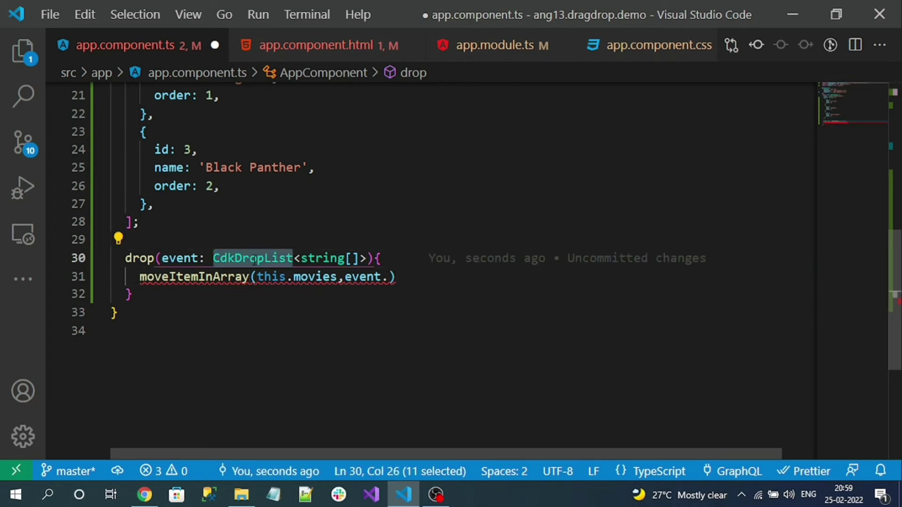
type("c")
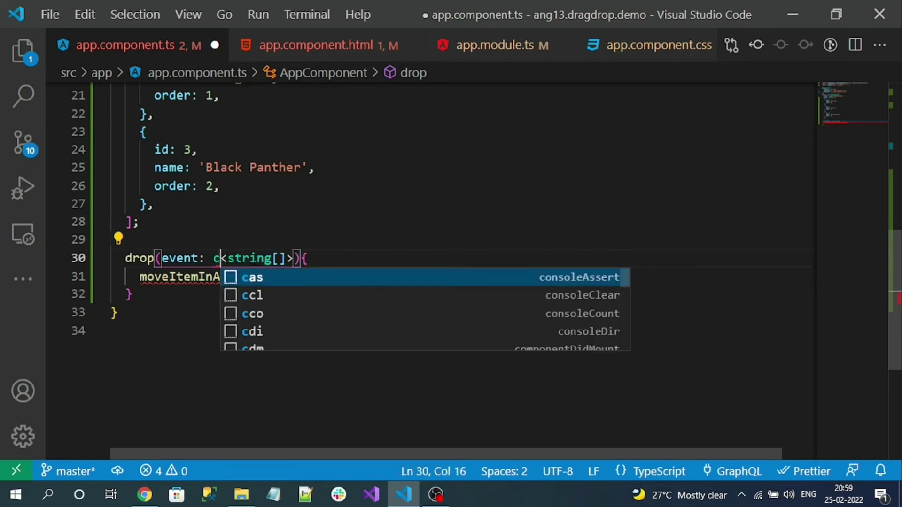
type("dkD")
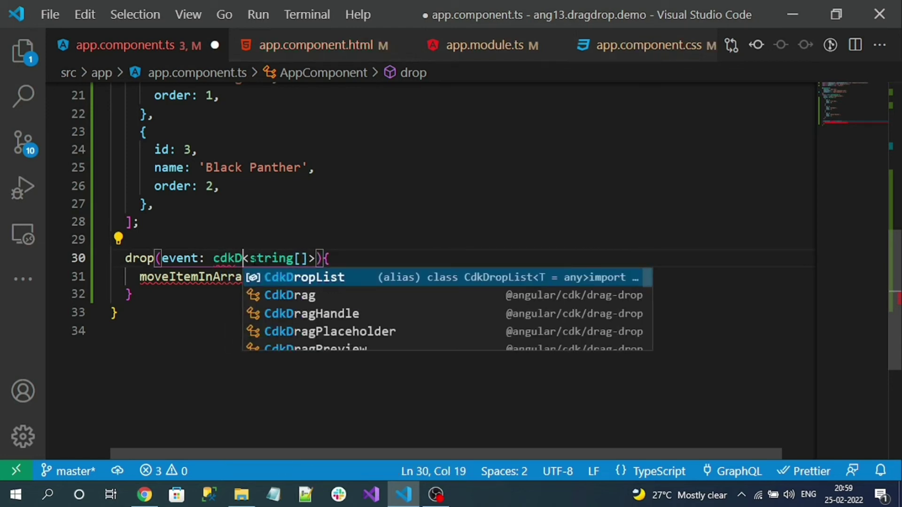
type("ra")
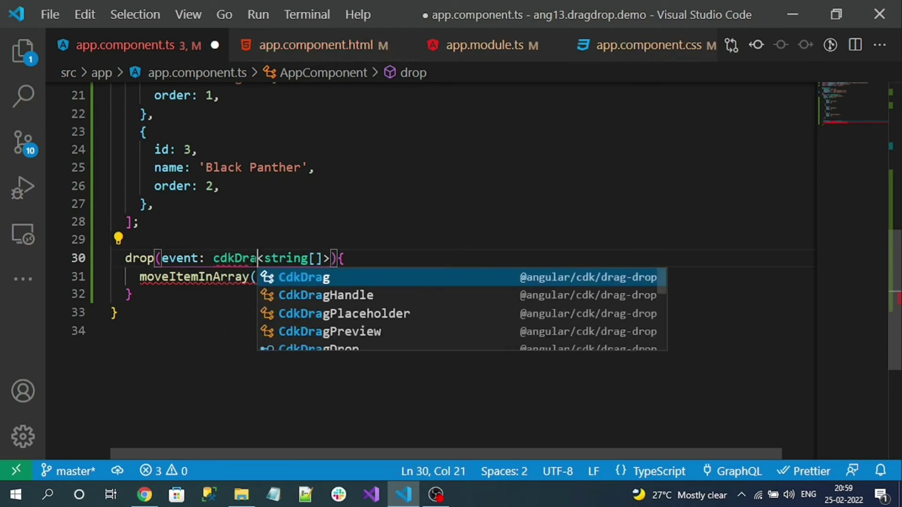
type("gd")
key("Return")
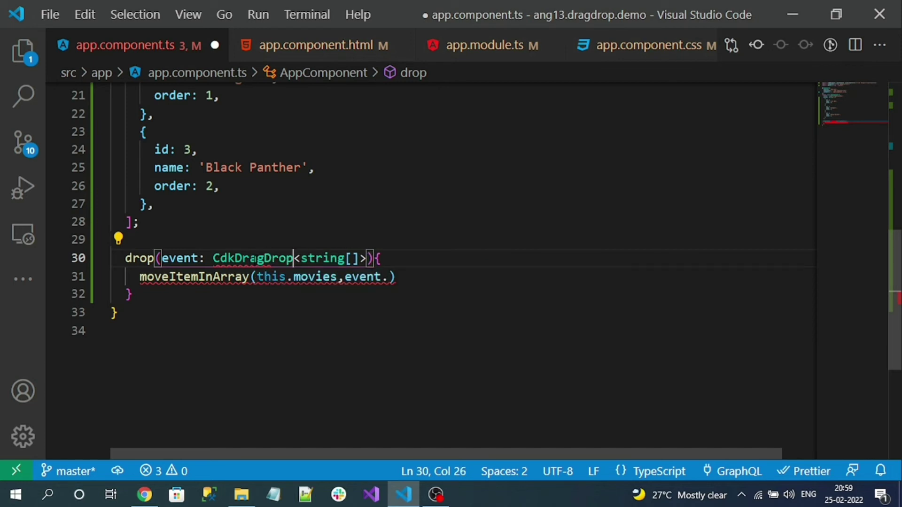
key("ctrl+s")
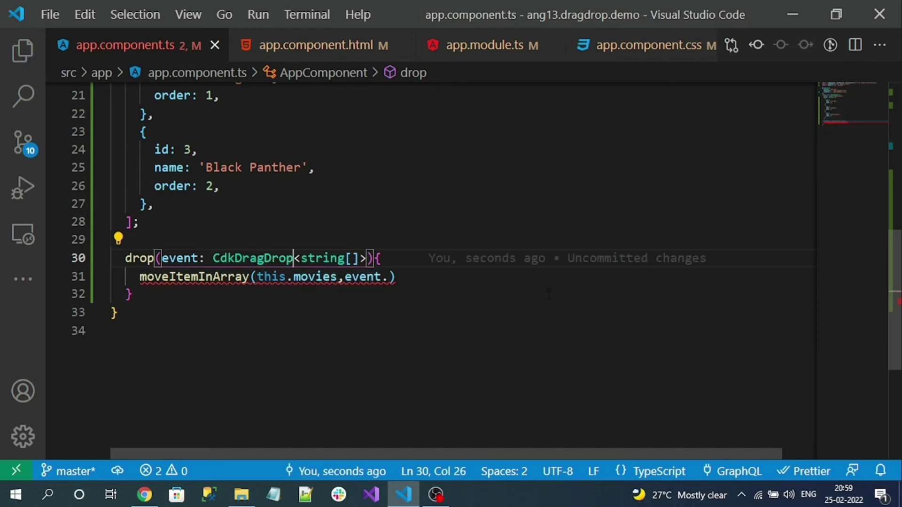
- Pass event.previousIndex and event.currentIndex to moveItemInArray and save
left_click(391, 277)
key("BackSpace")
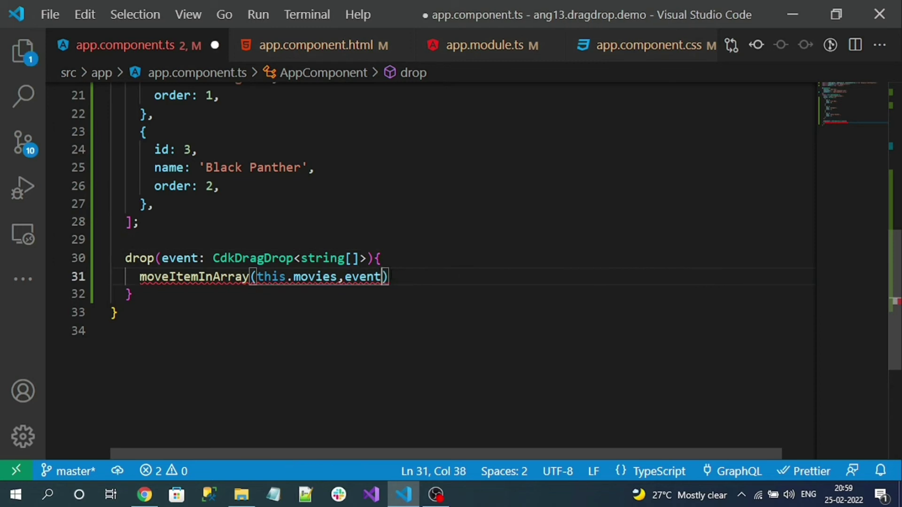
type(".pr")
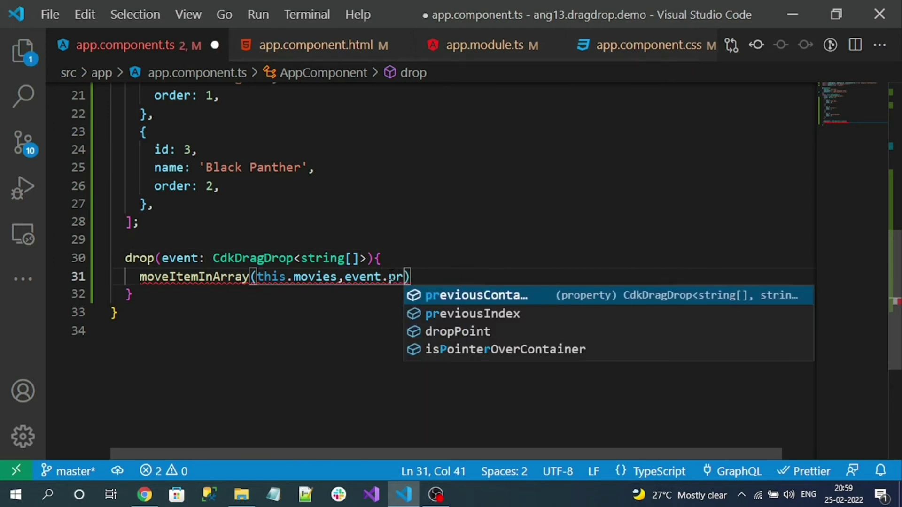
key("Down")
key("Return")
type(", ")
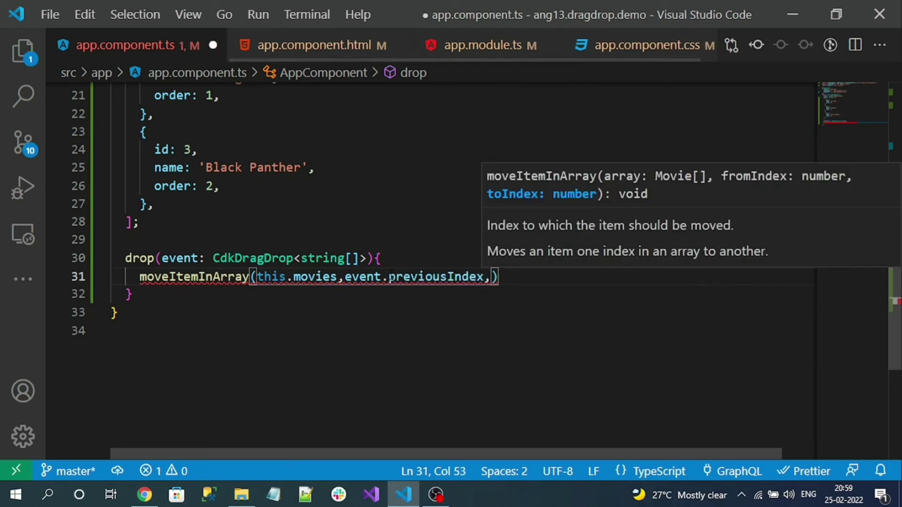
type("e")
key("Return")
type(".")
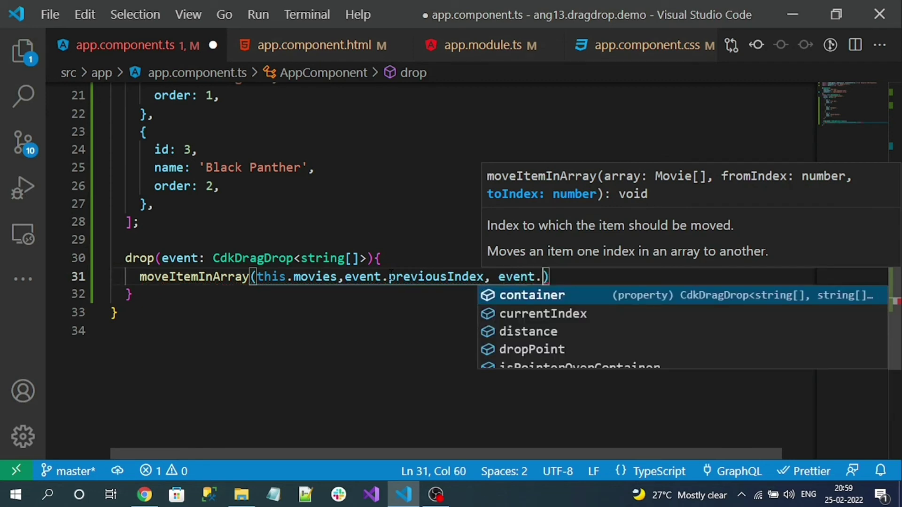
key("Down")
key("Return")
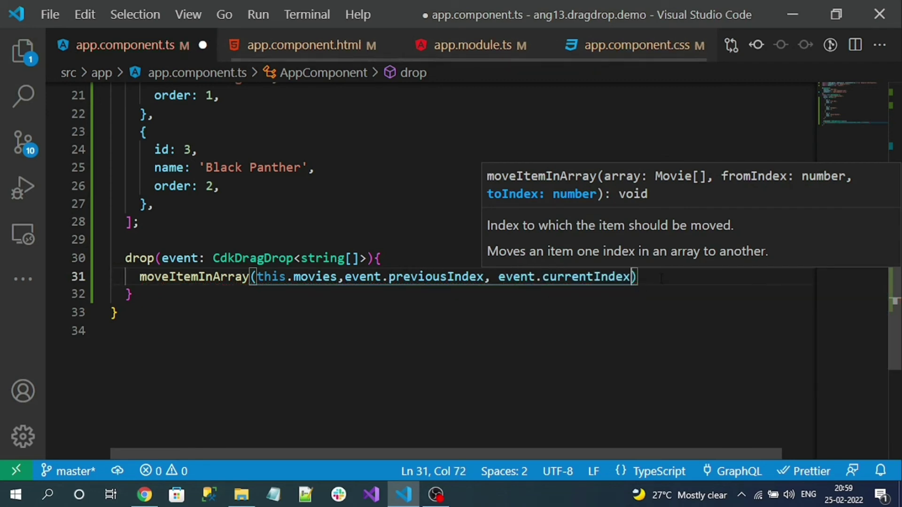
type(");")
key("ctrl+s")
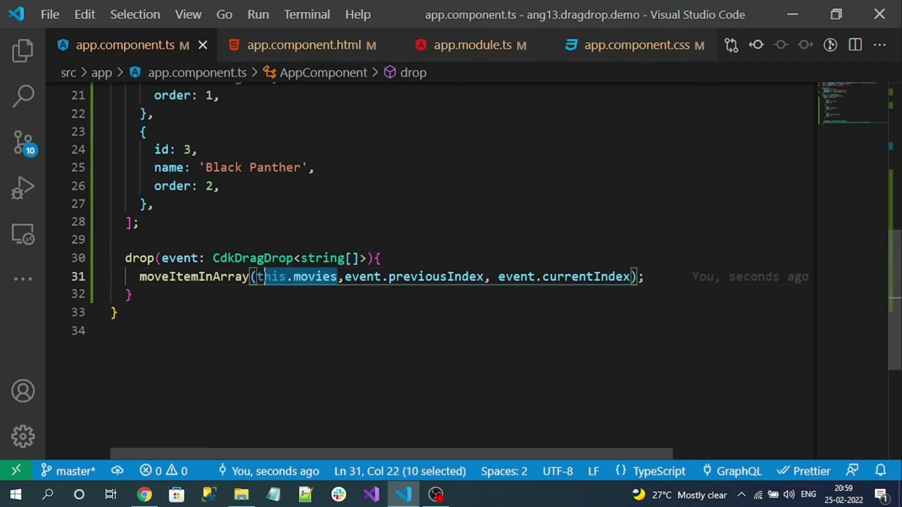
- Review the moveItemInArray arguments and Black Panther's order value 2, then switch to Chrome
left_click_drag(337, 277, 258, 276)
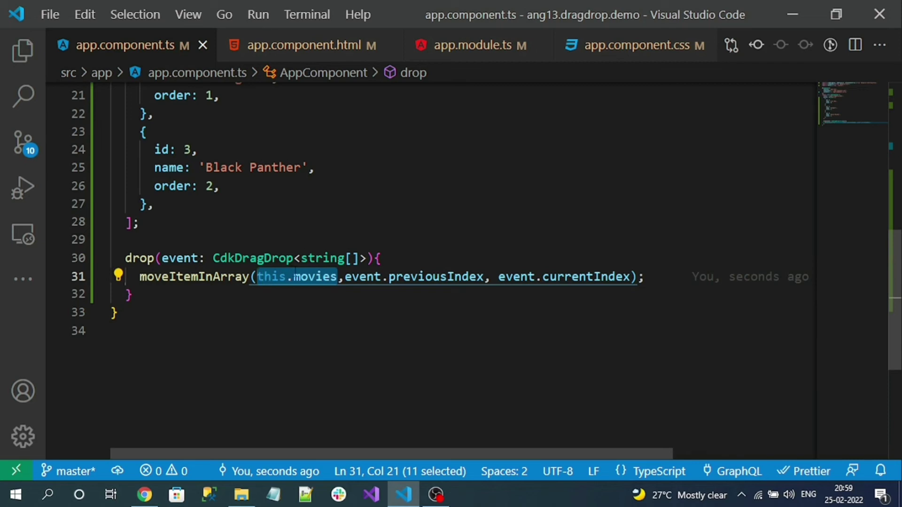
left_click(344, 277)
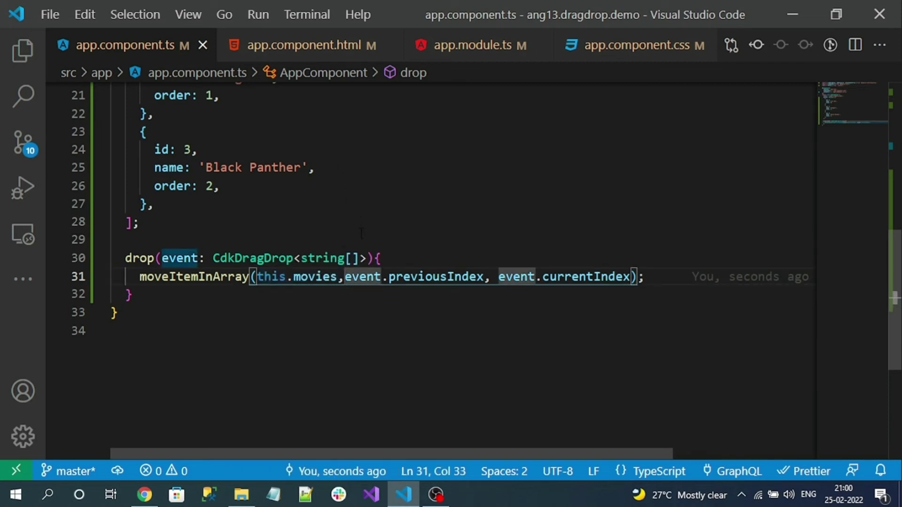
double_click(430, 276)
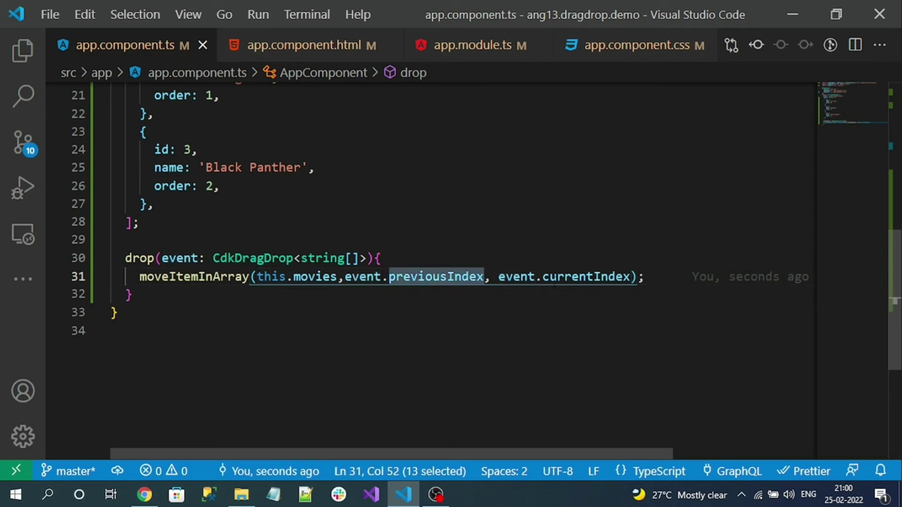
double_click(590, 276)
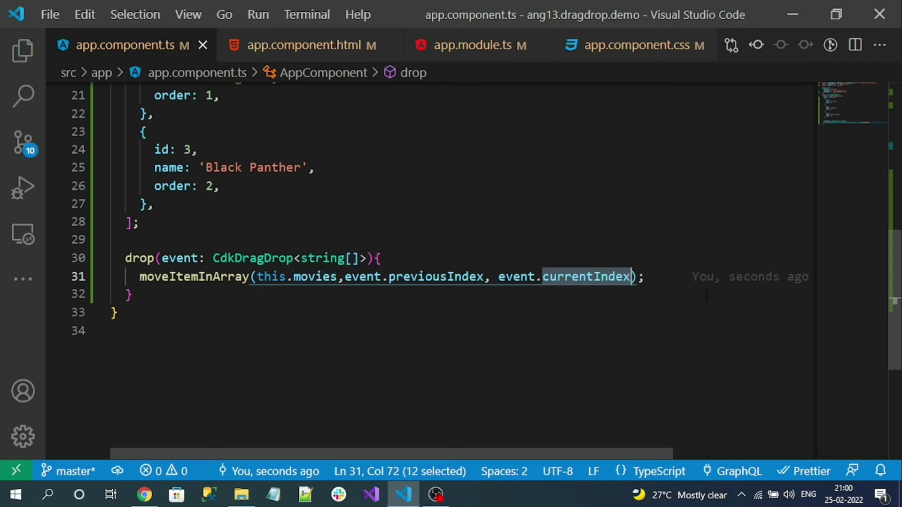
left_click_drag(893, 298, 888, 264)
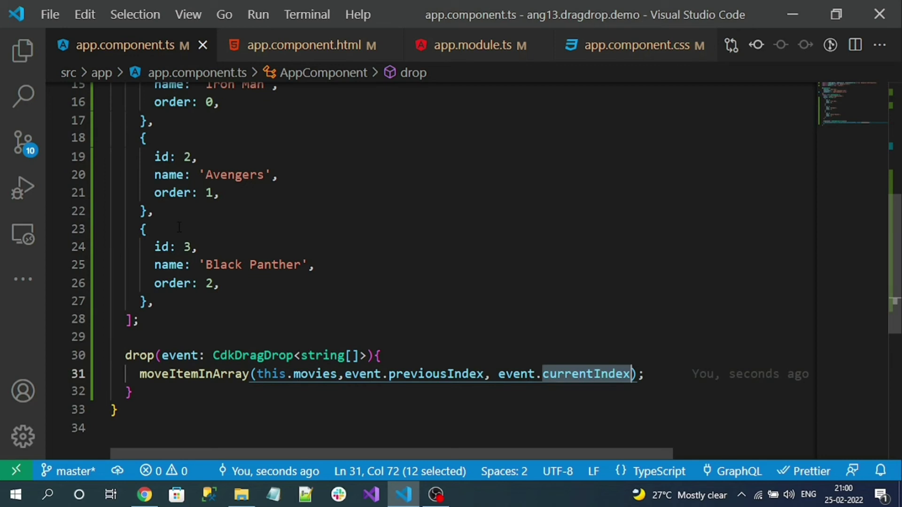
left_click_drag(147, 247, 237, 283)
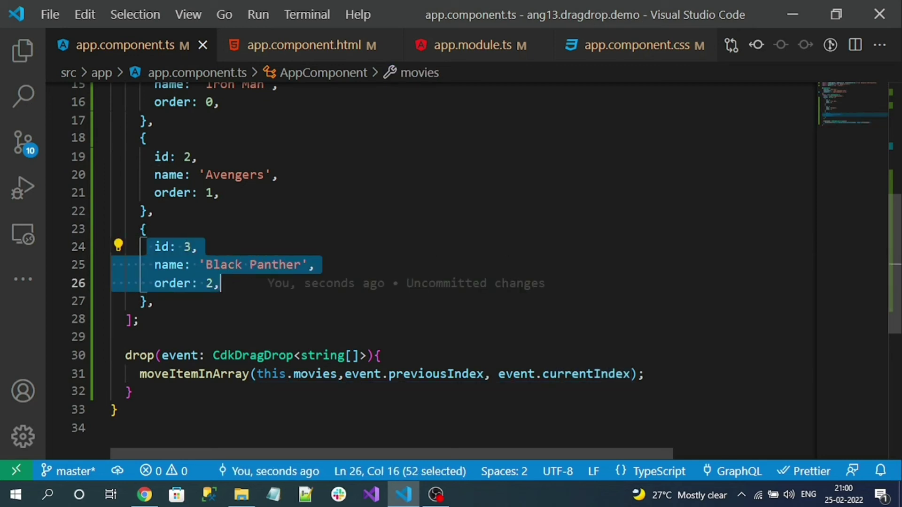
mouse_move(142, 211)
left_mouse_down()
mouse_move(154, 265)
mouse_move(148, 302)
left_mouse_up()
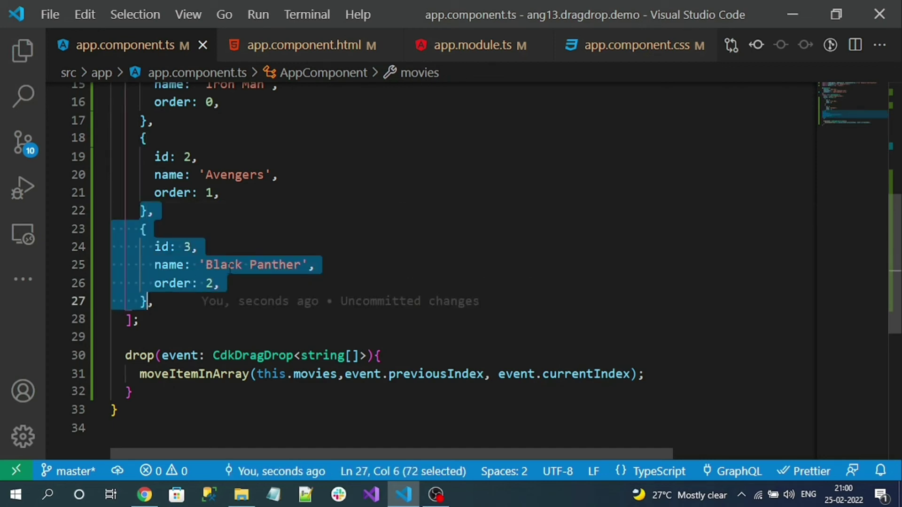
double_click(209, 283)
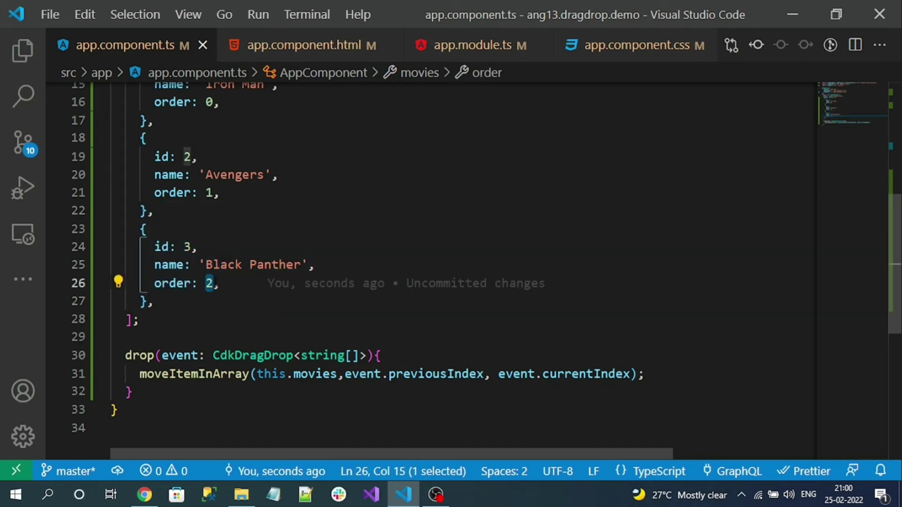
scroll(321, 237, "up", 2)
scroll(320, 237, "up", 2)
scroll(320, 236, "down", 3)
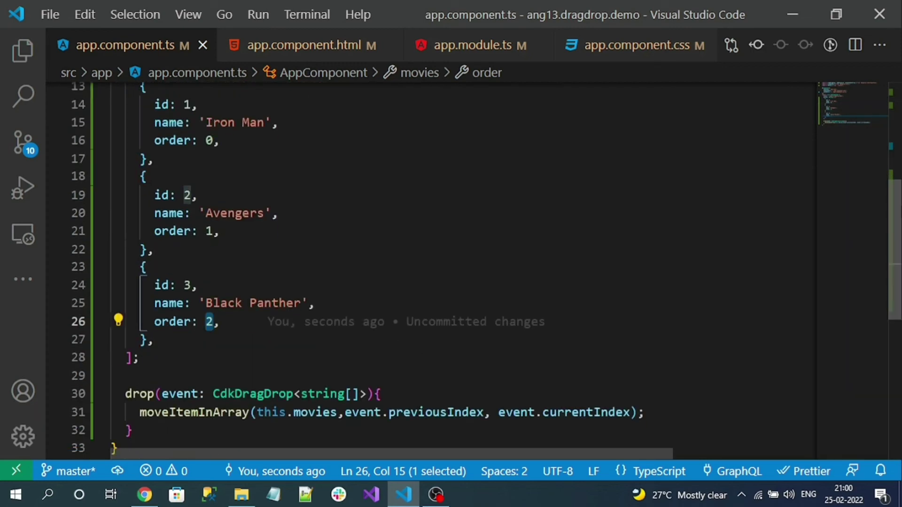
key("alt+Tab")
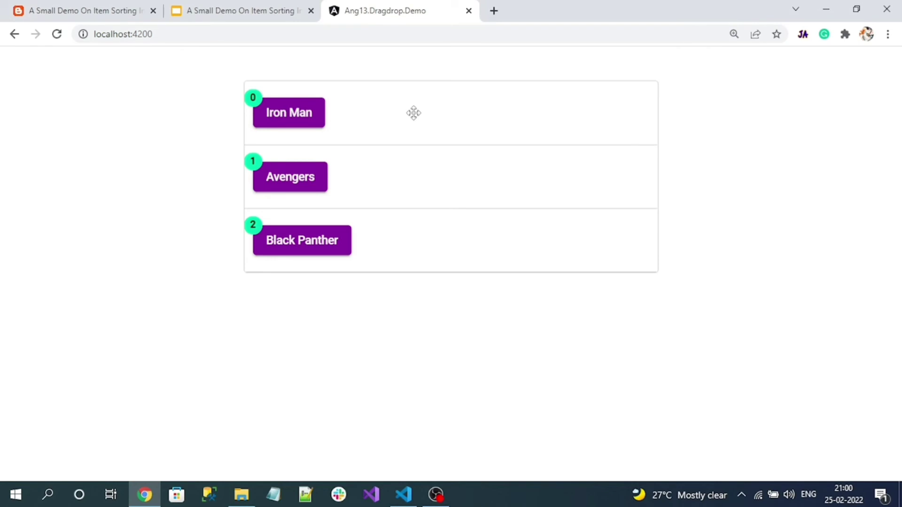
- Drag Avengers to the top, then Black Panther to the top
left_click_drag(388, 183, 394, 76)
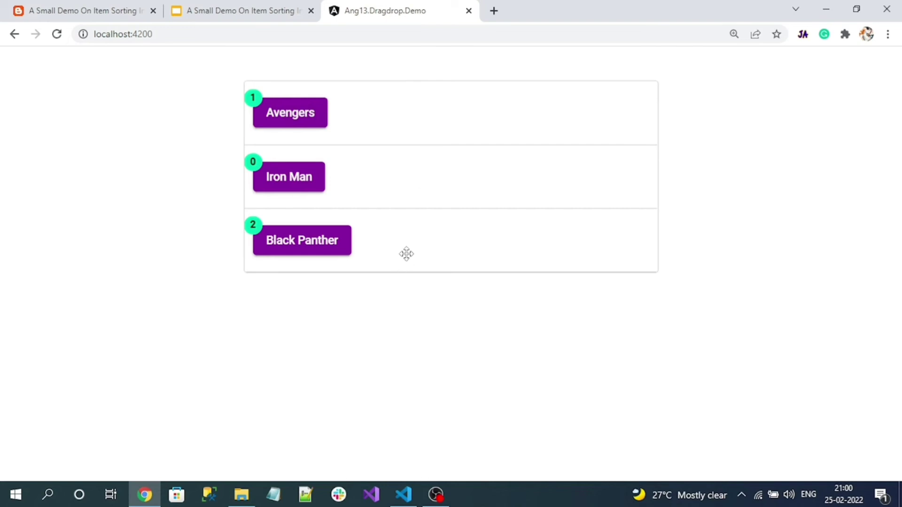
left_click_drag(406, 254, 410, 132)
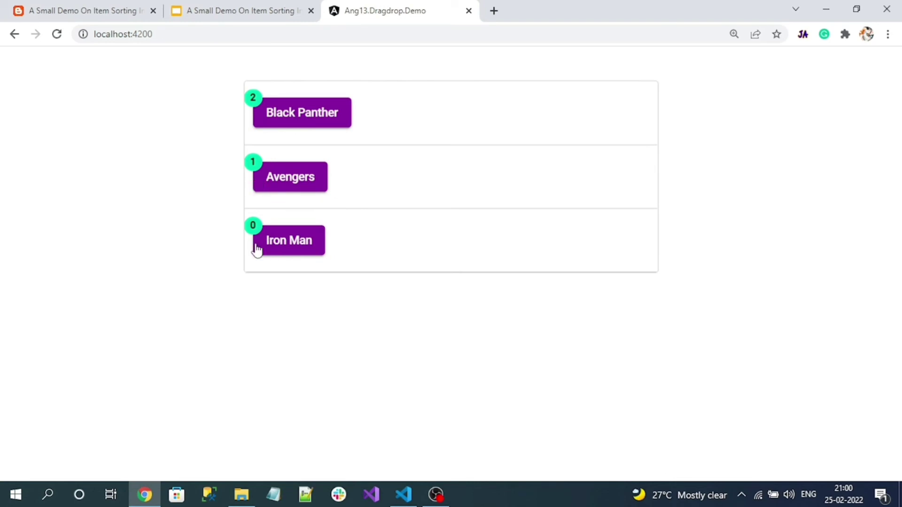
- Start a this.movies.map call on new line 32 below the move statement
left_click(403, 495)
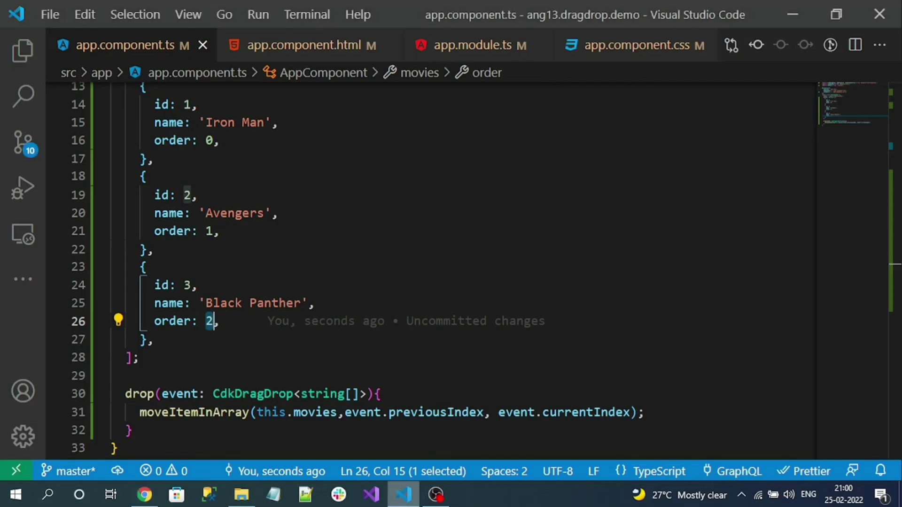
left_click(665, 413)
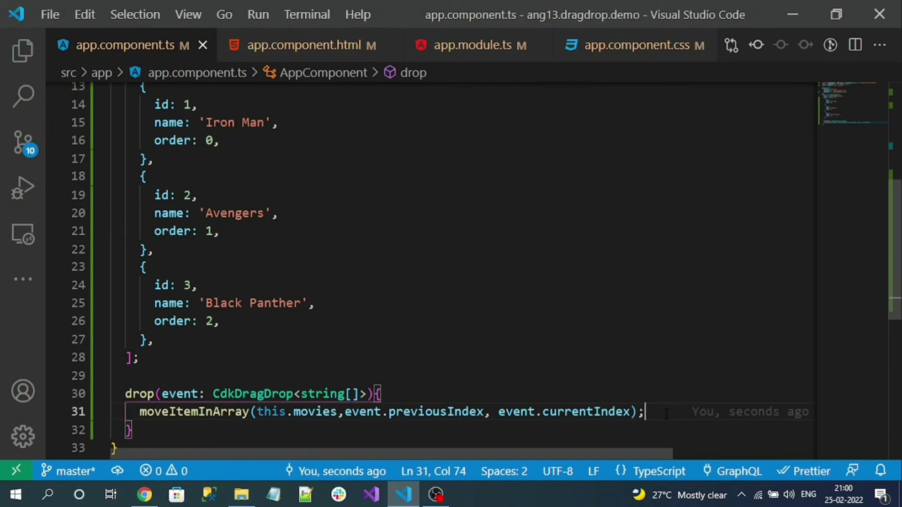
mouse_move(750, 412)
key("Return")
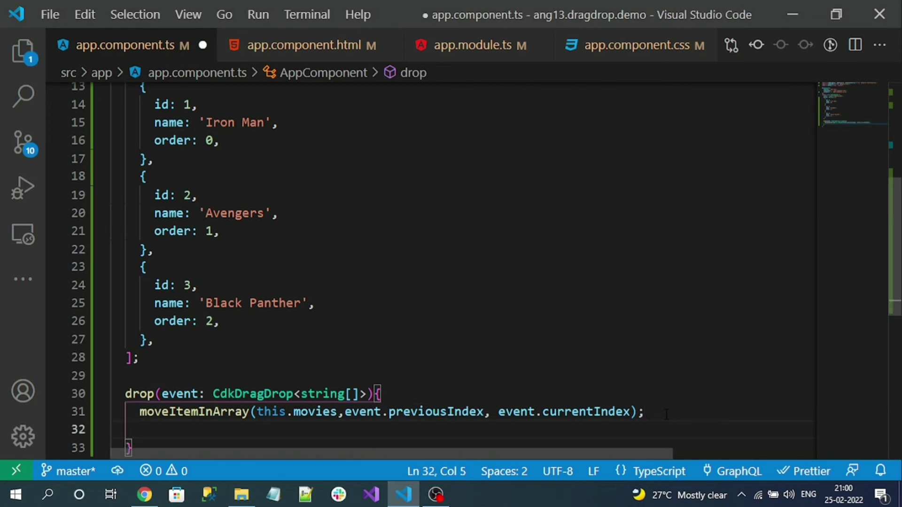
double_click(314, 412)
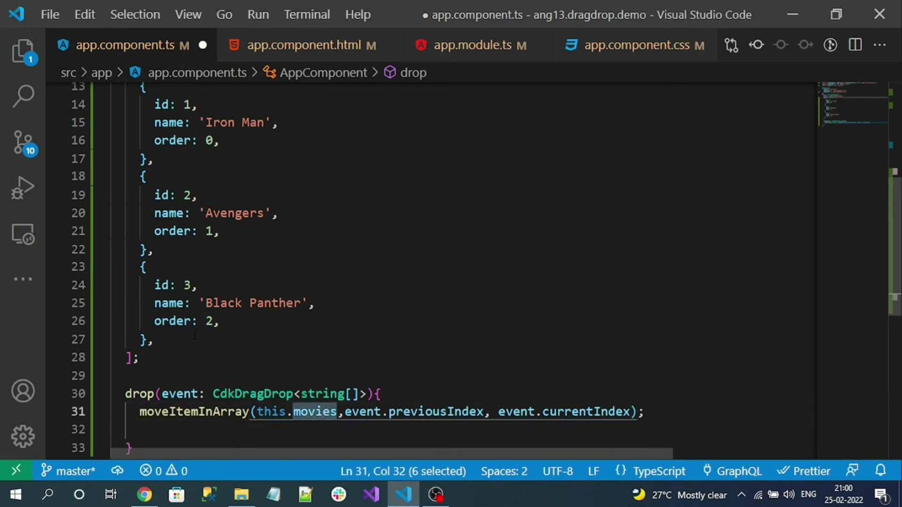
left_click(207, 437)
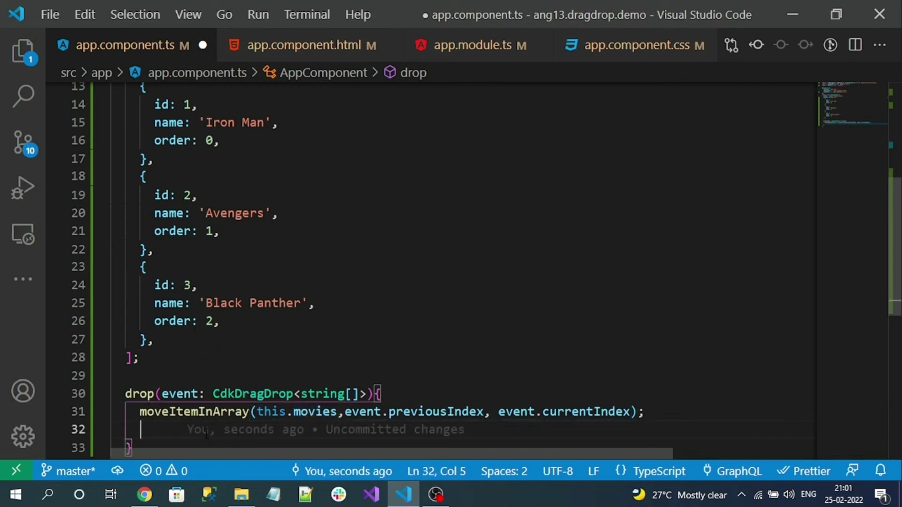
type("this.mov")
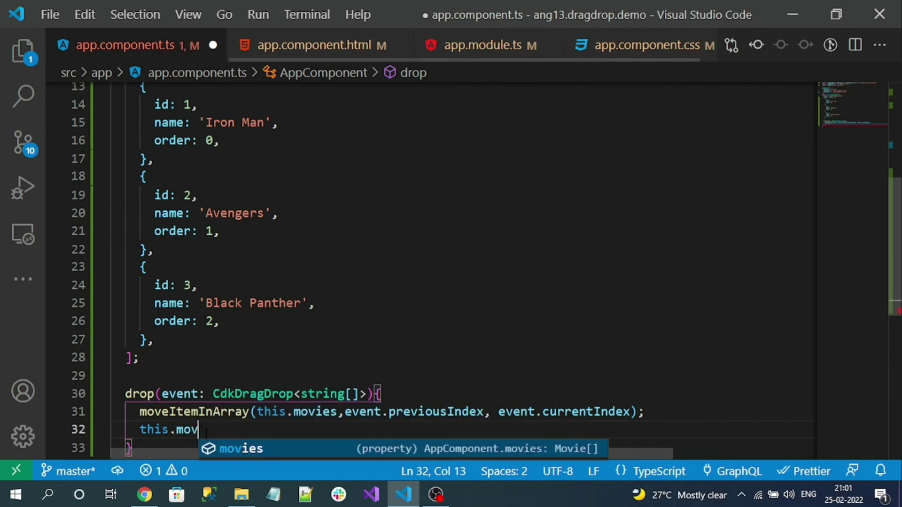
type("ies.m")
key("Return")
type("(j")
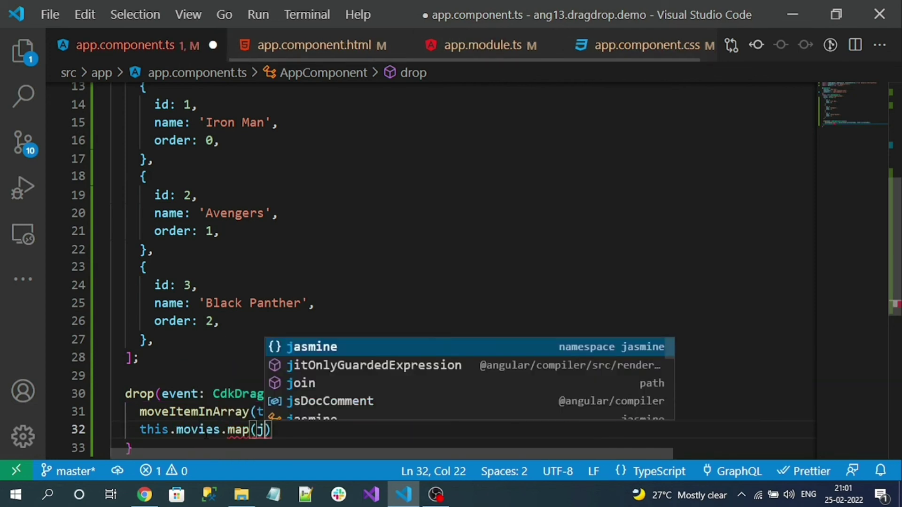
- Give the map callback the parameters (movie, index)
key("BackSpace")
type("()")
key("Left")
type("m")
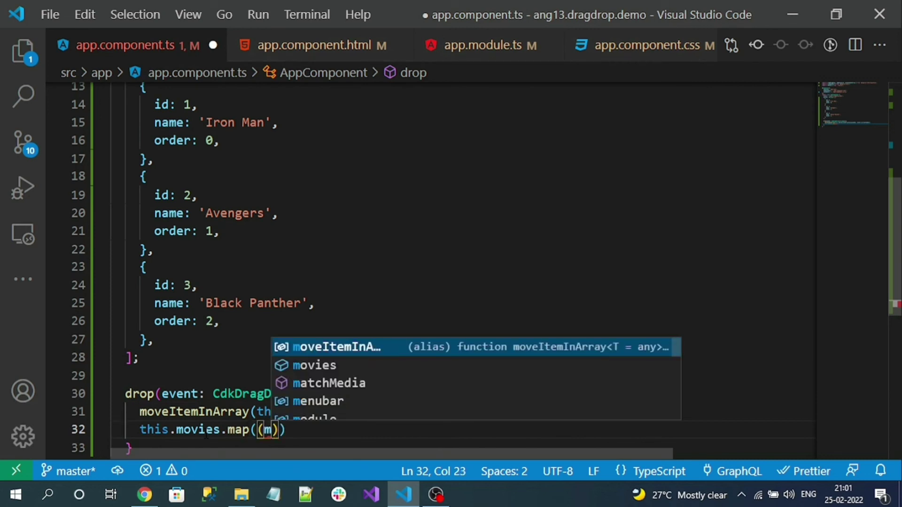
type("ovie, ine")
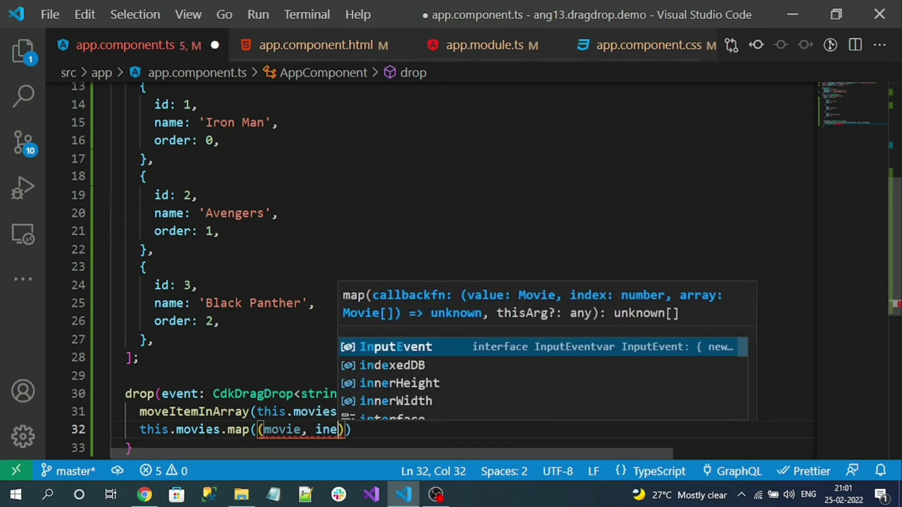
key("BackSpace")
type("dx")
key("BackSpace")
type("ex) ")
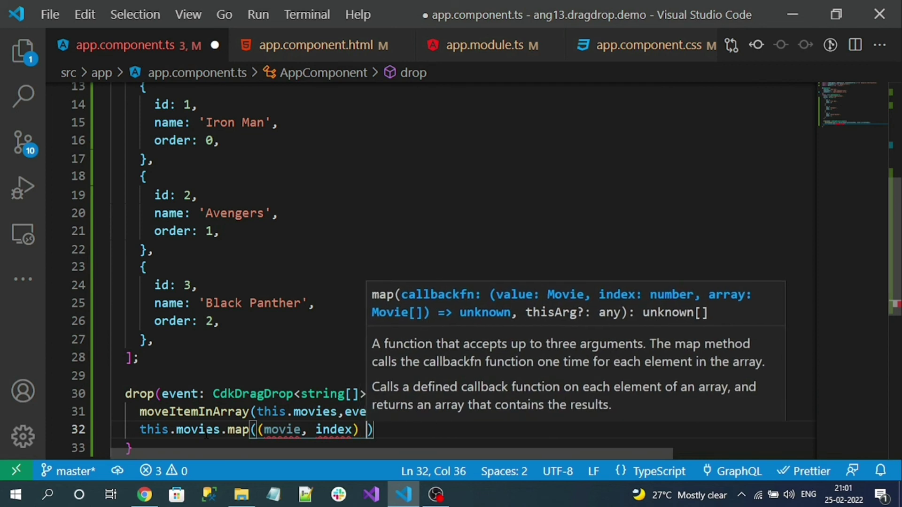
type("=> {")
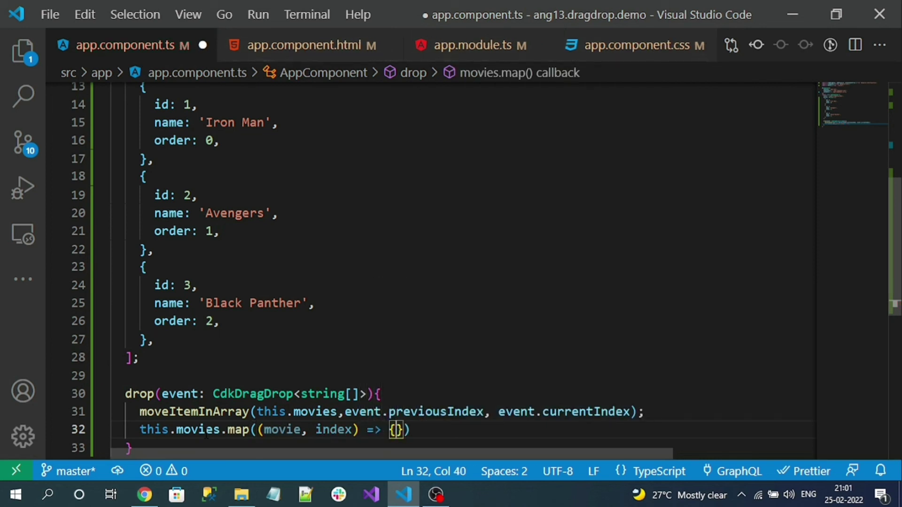
type("mo")
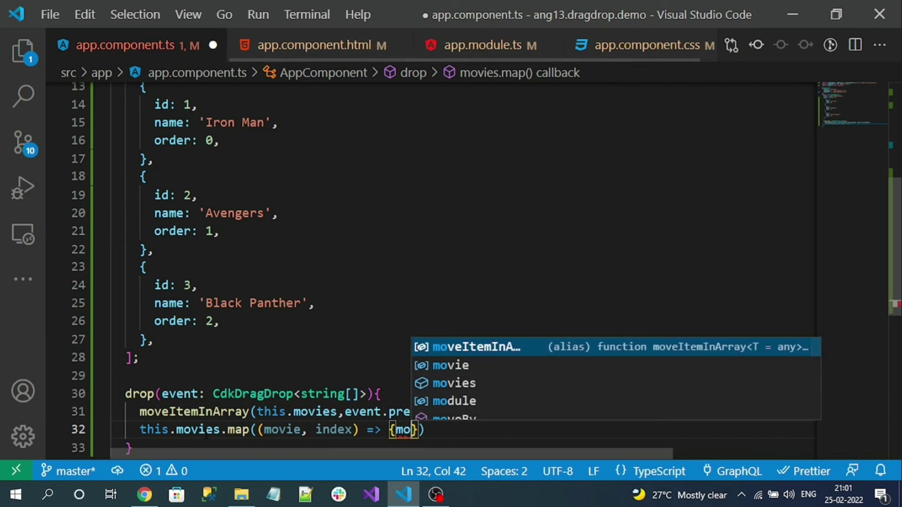
- Assign movie.order = index in the callback body and save app.component.ts
key("Down")
key("Return")
type(".")
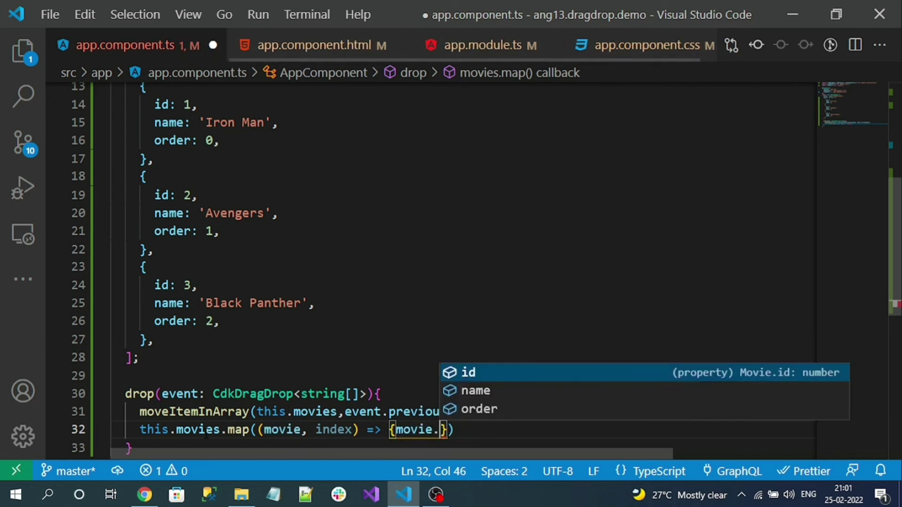
type("order = ")
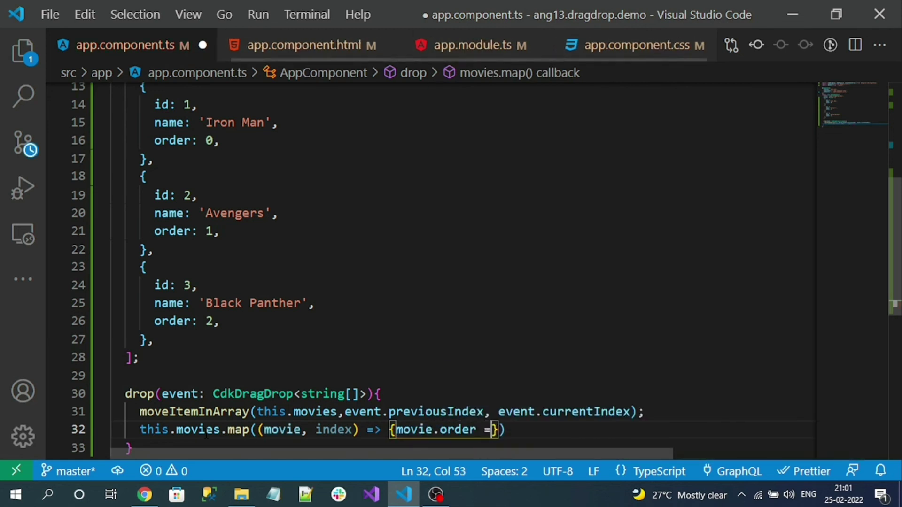
type("ind")
key("Return")
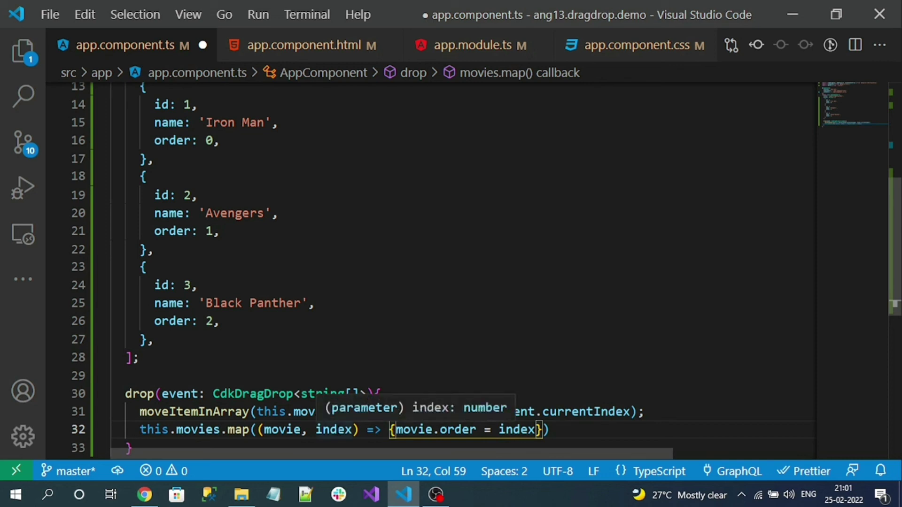
double_click(333, 429)
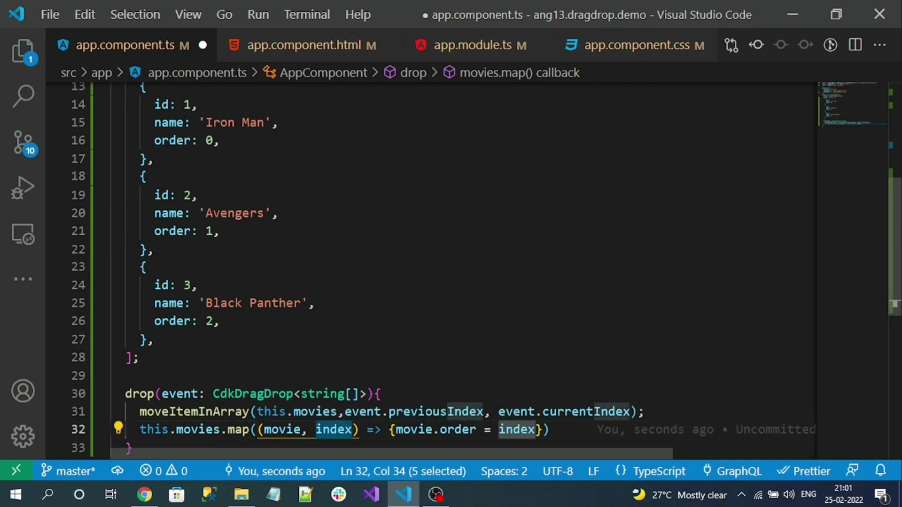
double_click(463, 427)
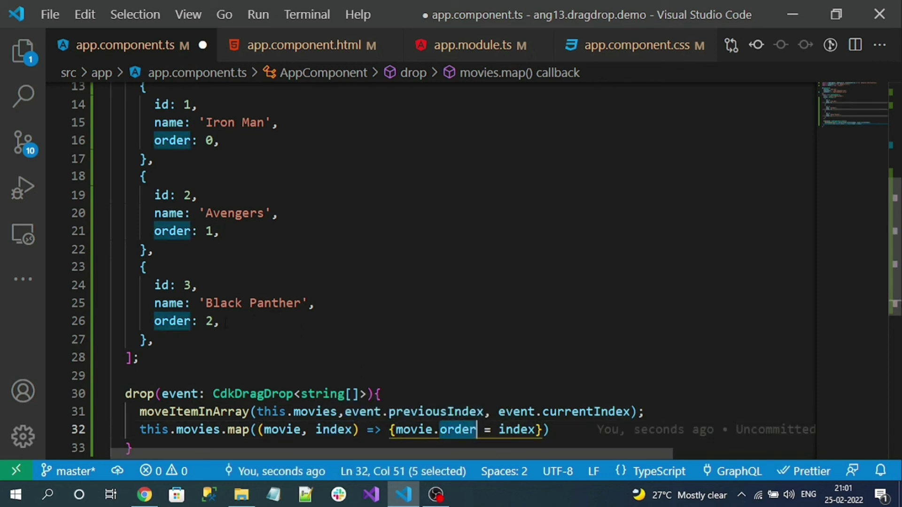
left_click(162, 267)
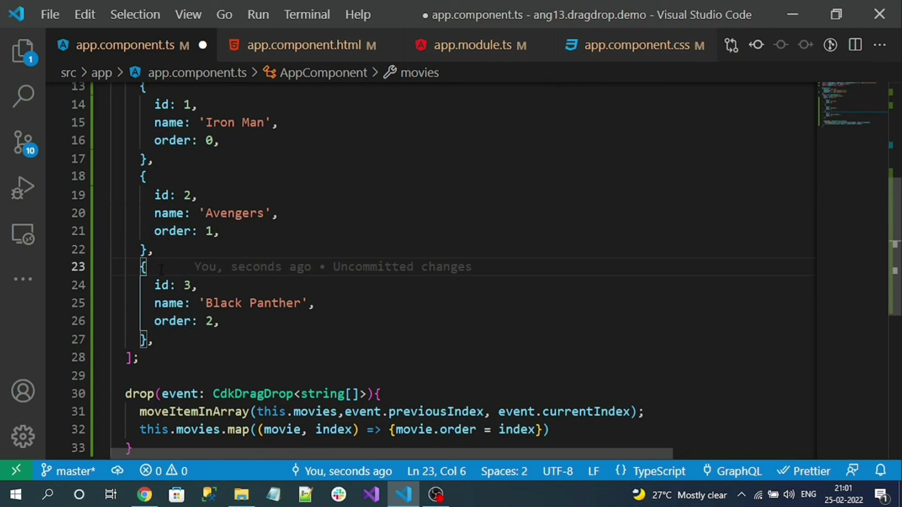
key("ctrl+s")
scroll(160, 270, "down", 3)
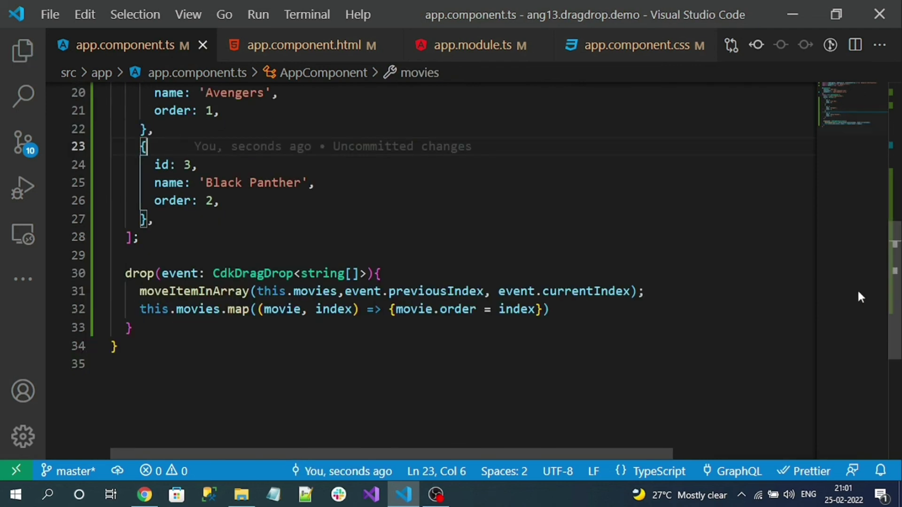
- Add a // api comment line below the renumbering map call in drop()
left_click(569, 309)
key("Return")
key("Return")
type("// api ")
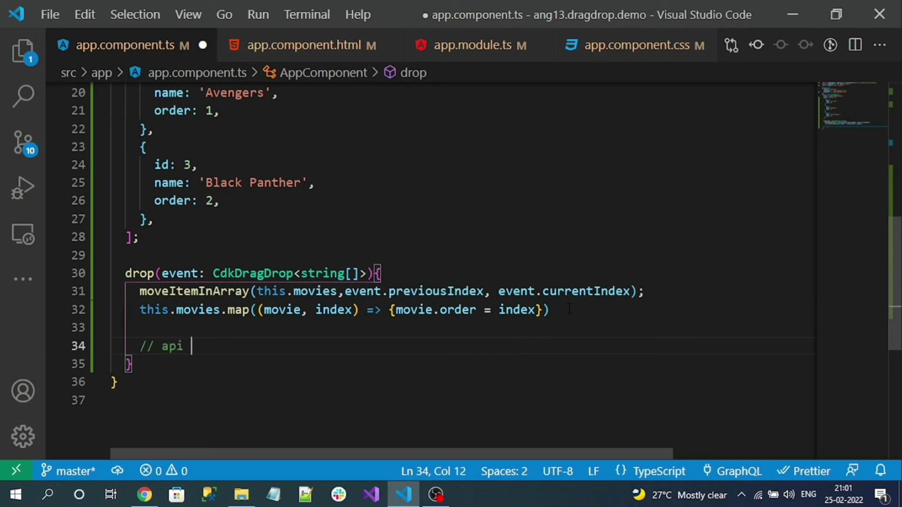
type("_")
key("BackSpace")
left_click(182, 309)
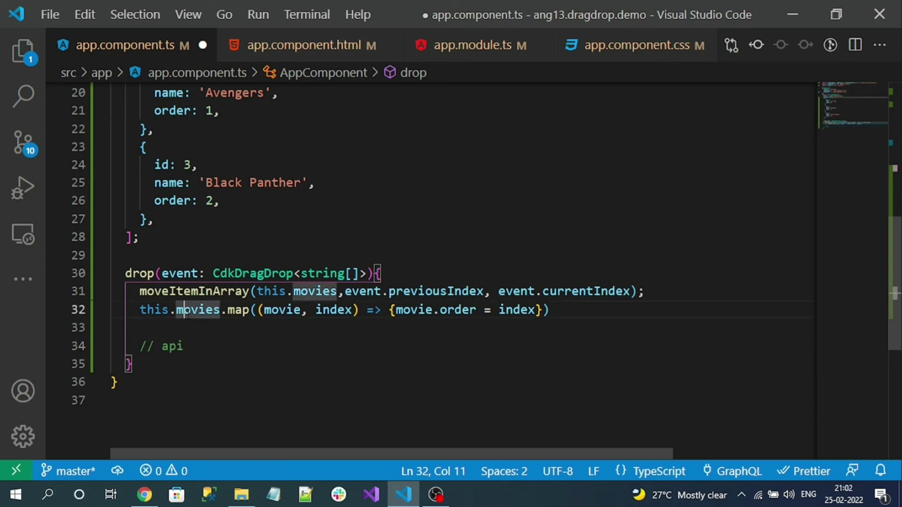
- Check the demo app in Chrome, then review the movies array entries
left_click(145, 494)
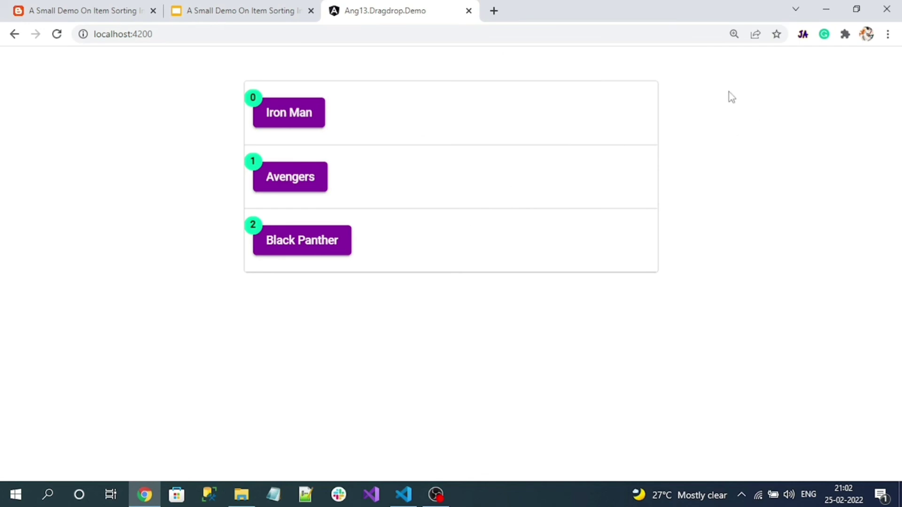
left_click(403, 494)
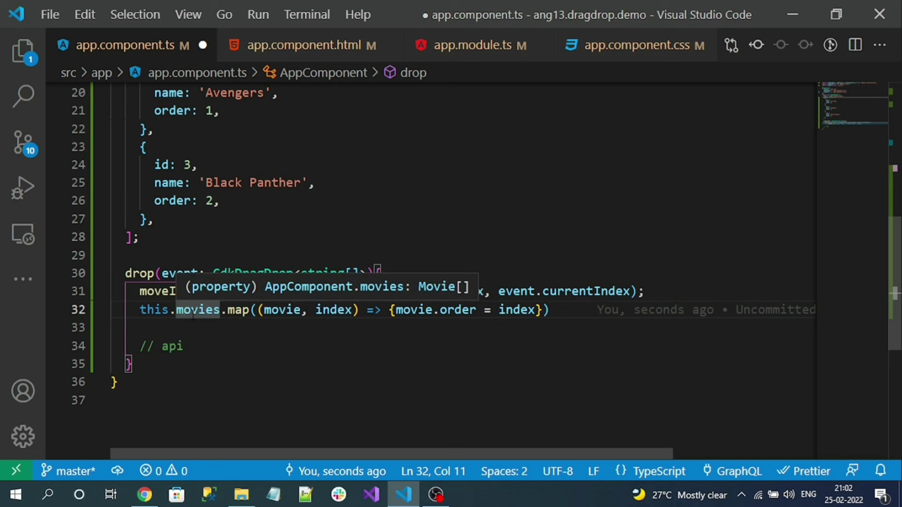
left_click_drag(152, 236, 126, 111)
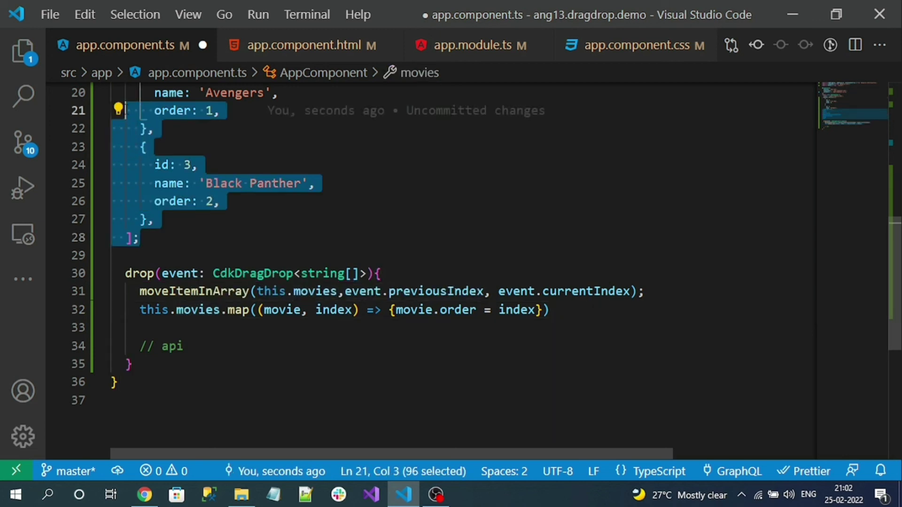
left_click_drag(893, 233, 879, 186)
left_click(182, 335)
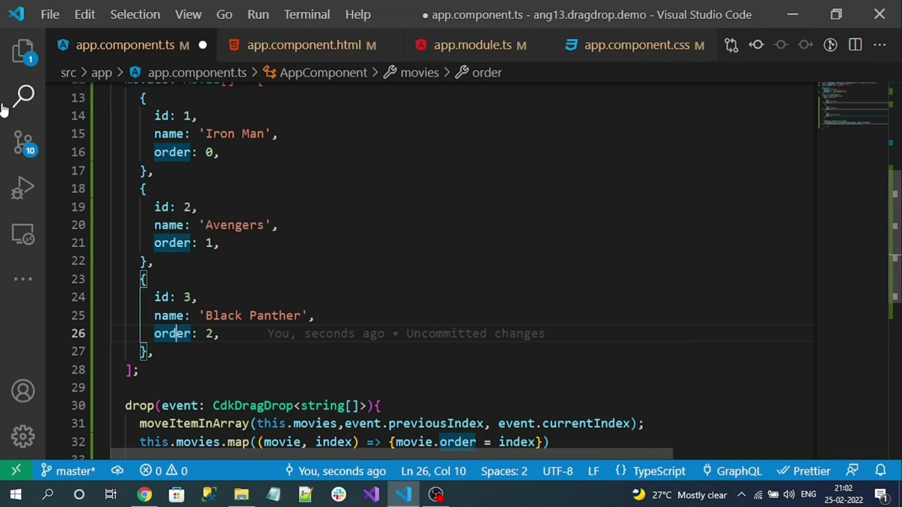
- Save app.component.ts from the Explorer, then hide the sidebar
left_click(23, 54)
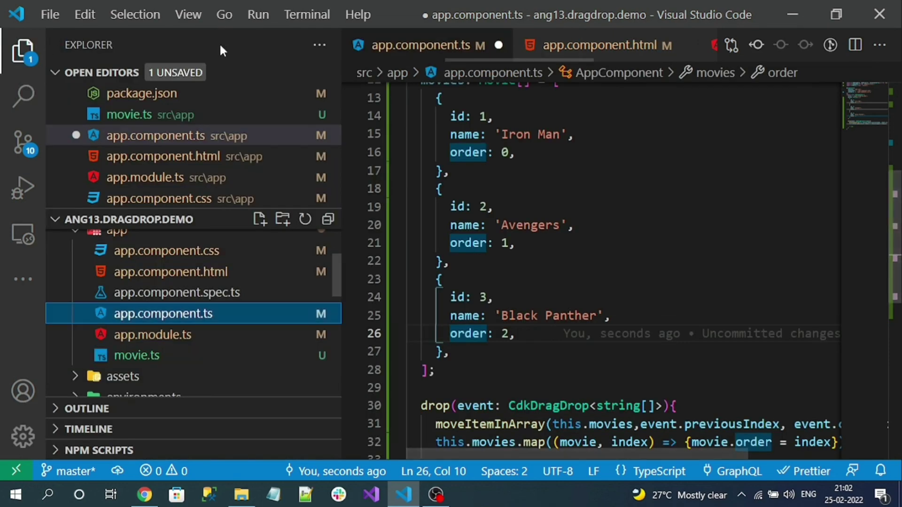
left_click(301, 72)
left_click(573, 196)
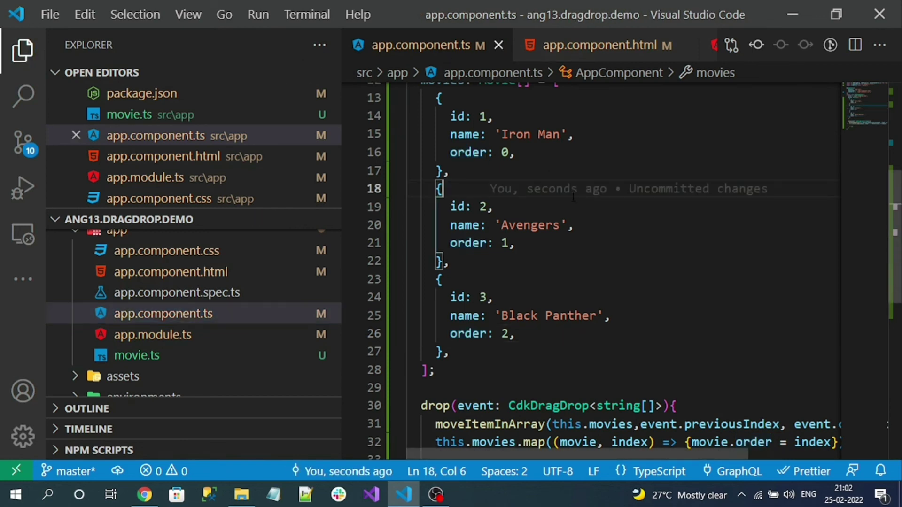
key("ctrl+b")
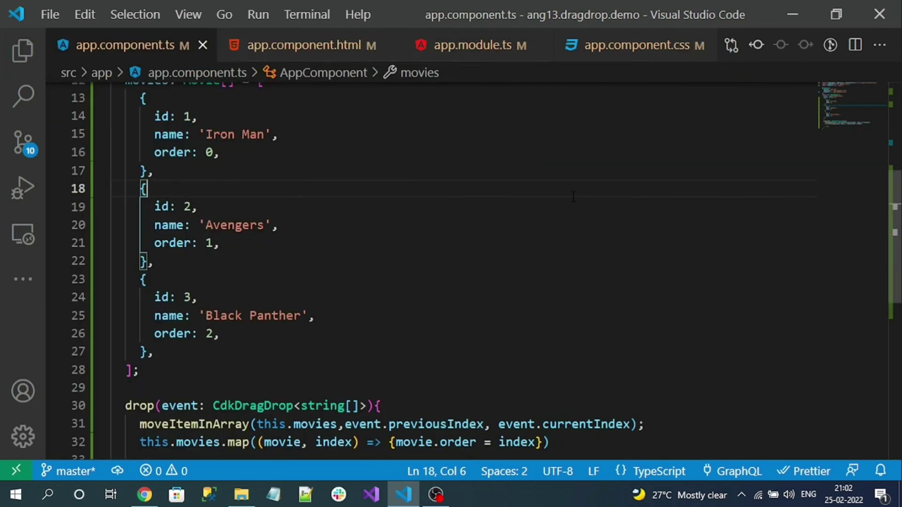
left_click_drag(899, 255, 899, 281)
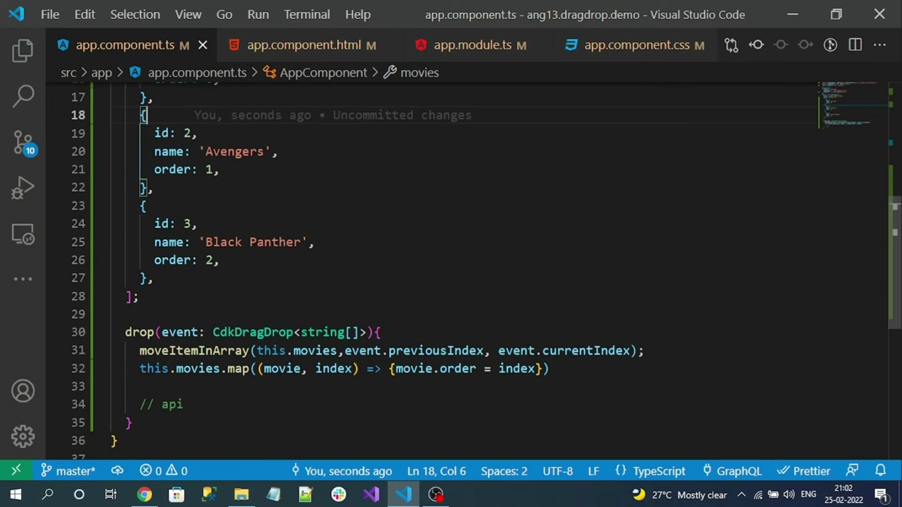
- Drag Iron Man to the bottom and Black Panther to the top, checking badges read 0, 1, 2
left_click(144, 495)
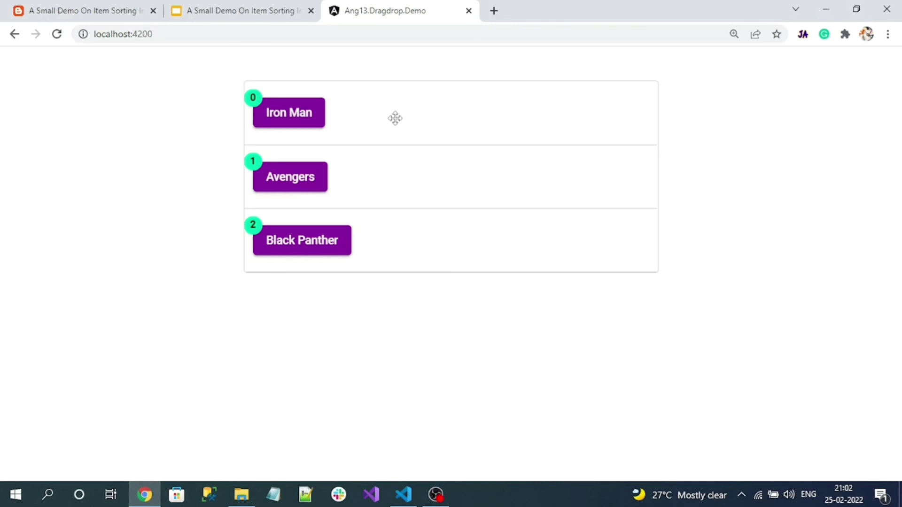
left_click_drag(395, 117, 410, 239)
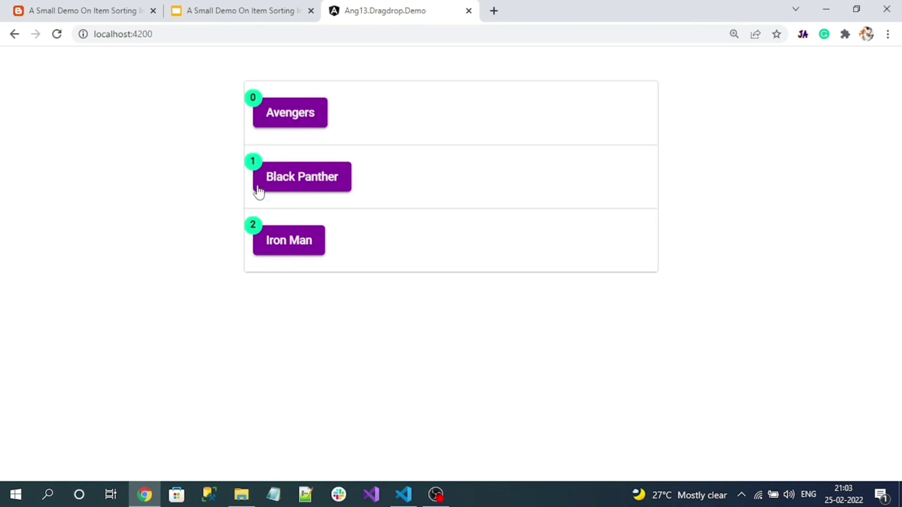
left_click_drag(376, 125, 383, 188)
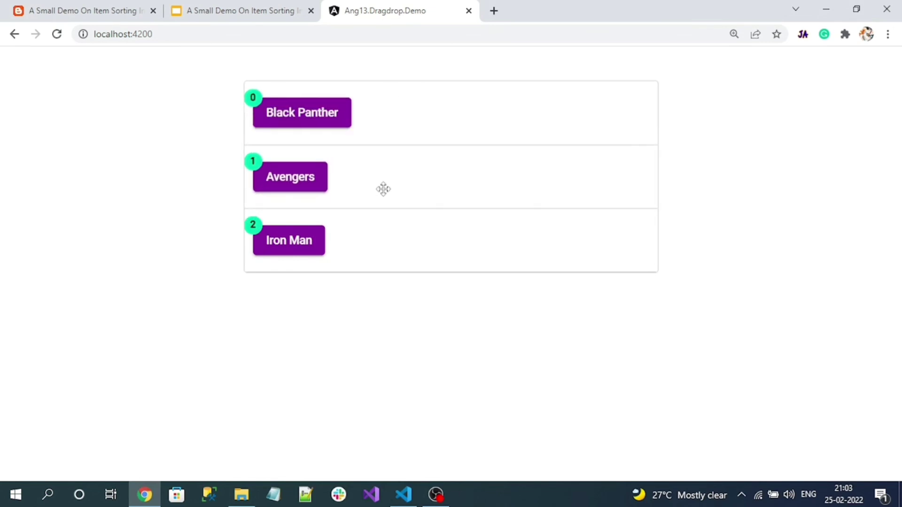